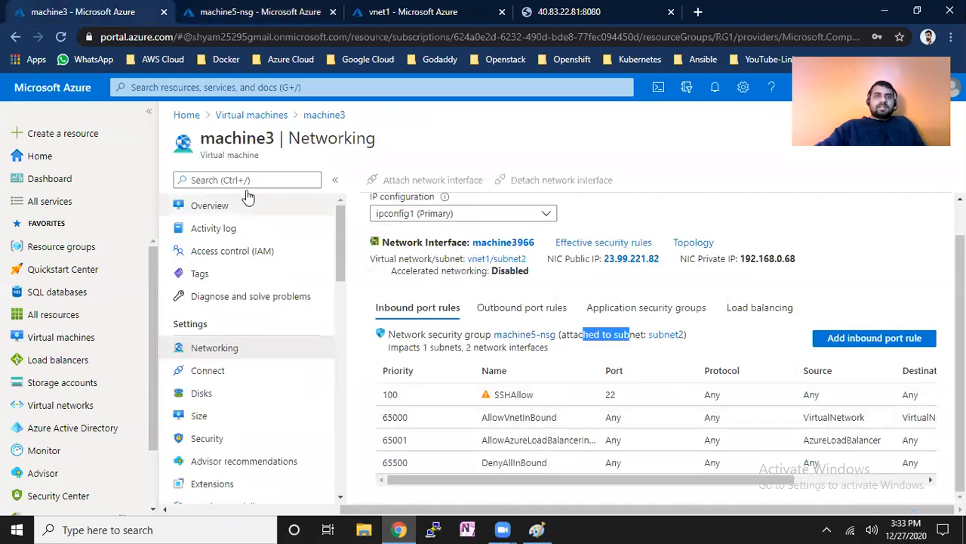
From all resources, permanently delete machine-1, machine-5 and machine3 with their IPs, interfaces and disks, plus machine5-nsg and NetworkWatcher_centralus, confirming with yes.
{"action": "left_click", "coordinate": [251, 115]}
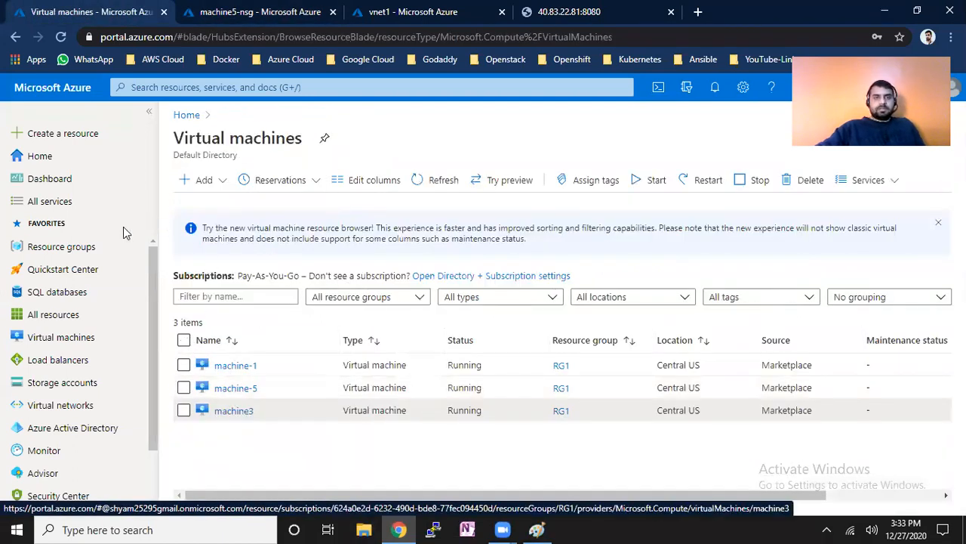
{"action": "left_click", "coordinate": [92, 315]}
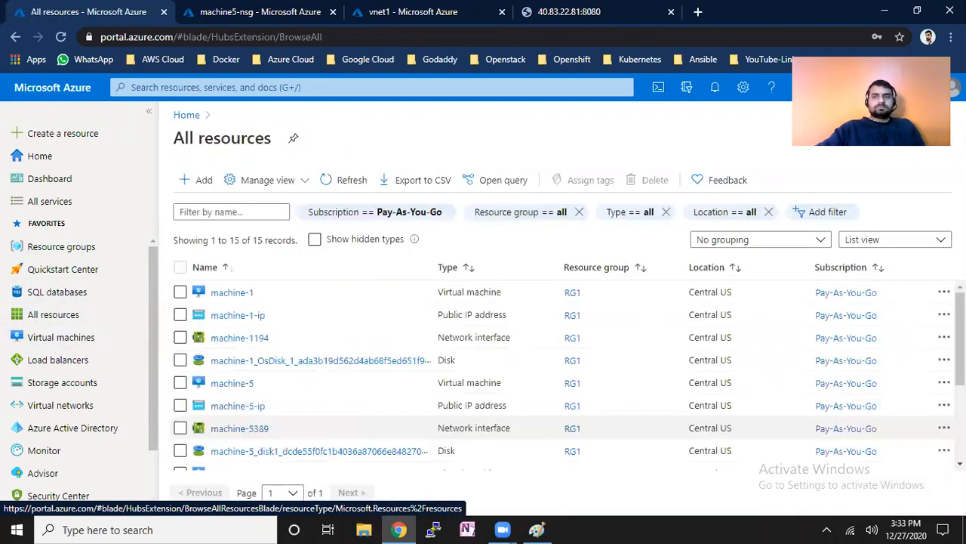
{"action": "left_click", "coordinate": [180, 294]}
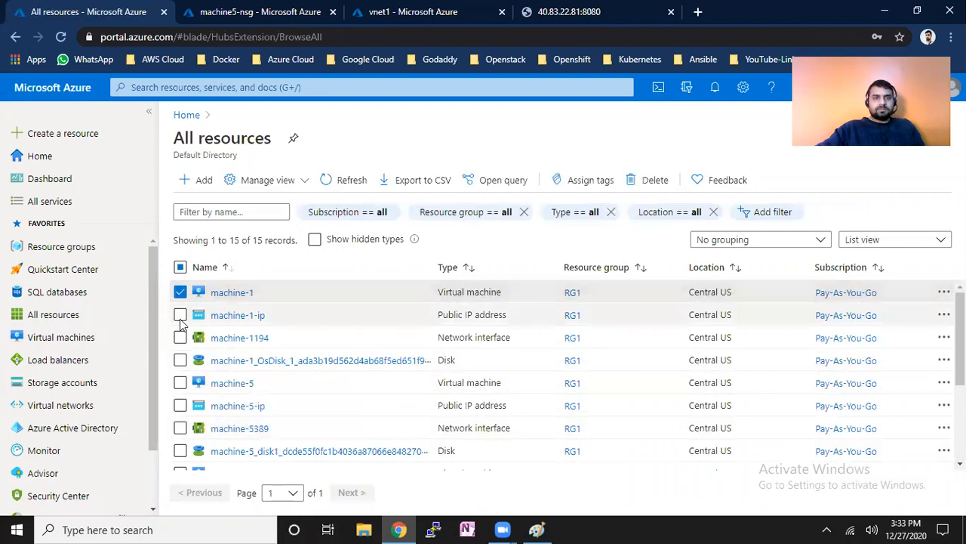
{"action": "left_click", "coordinate": [179, 314]}
{"action": "left_click", "coordinate": [179, 338]}
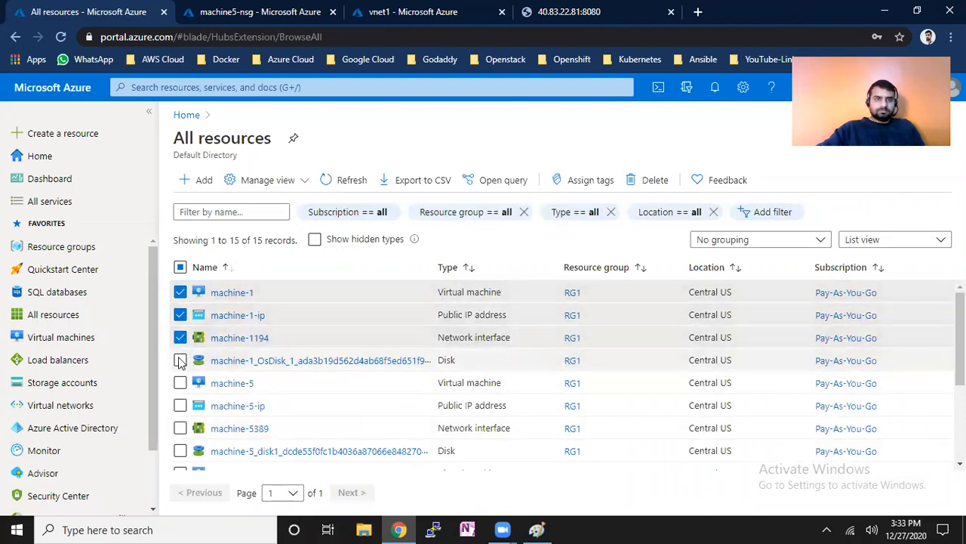
{"action": "left_click", "coordinate": [181, 360]}
{"action": "left_click", "coordinate": [180, 383]}
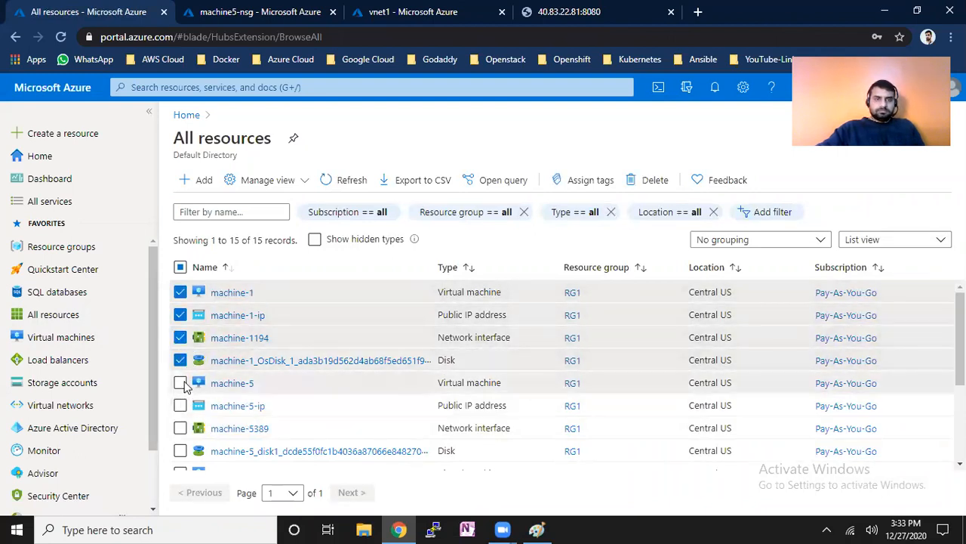
{"action": "left_click", "coordinate": [180, 406]}
{"action": "scroll", "coordinate": [223, 405], "scroll_direction": "down", "scroll_amount": 3}
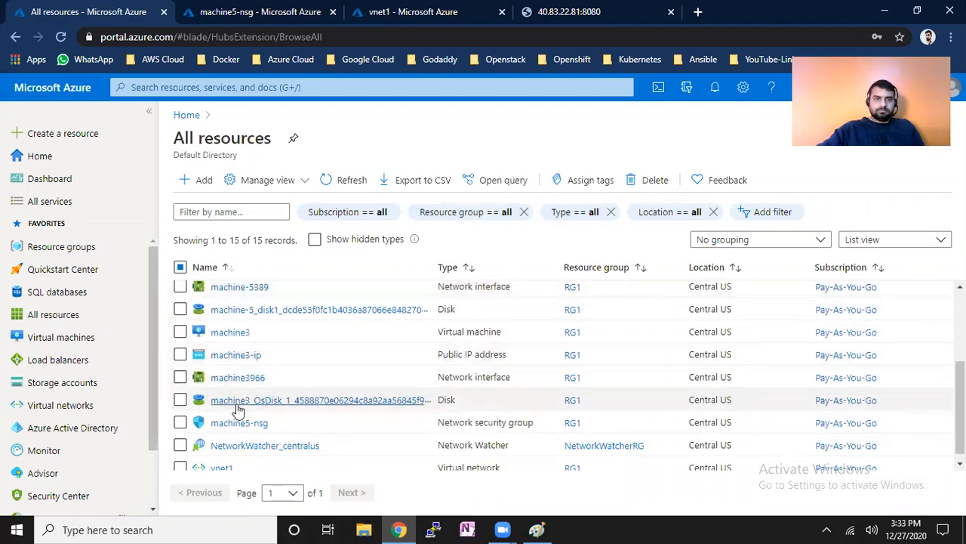
{"action": "scroll", "coordinate": [215, 402], "scroll_direction": "up", "scroll_amount": 3}
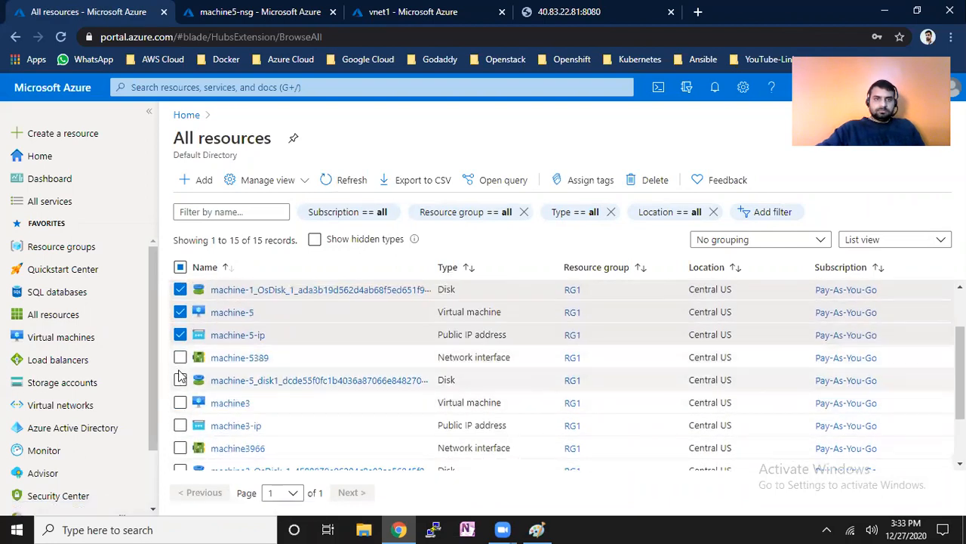
{"action": "left_click", "coordinate": [180, 358]}
{"action": "left_click", "coordinate": [179, 379]}
{"action": "left_click", "coordinate": [179, 402]}
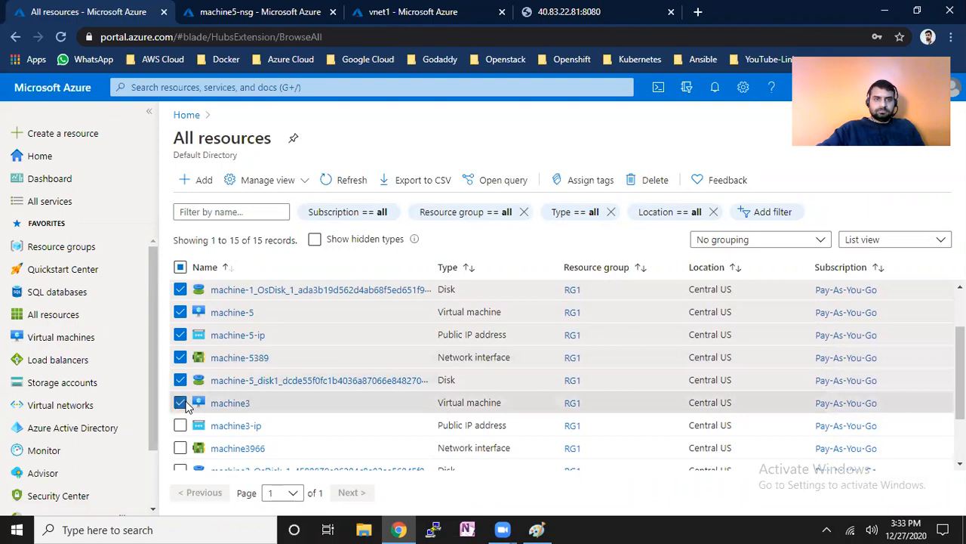
{"action": "left_click", "coordinate": [179, 425]}
{"action": "scroll", "coordinate": [787, 388], "scroll_direction": "down", "scroll_amount": 3}
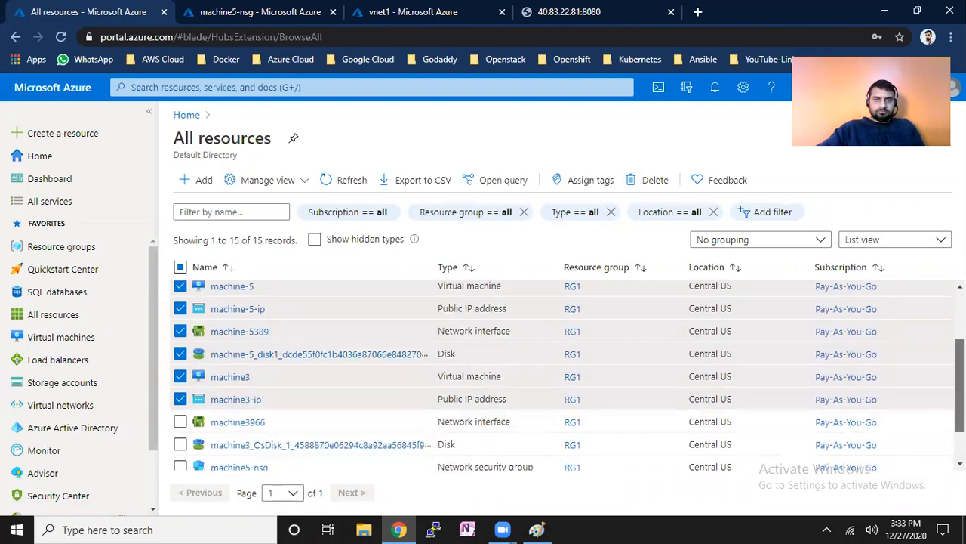
{"action": "left_click", "coordinate": [180, 377]}
{"action": "left_click", "coordinate": [180, 400]}
{"action": "left_click", "coordinate": [181, 424]}
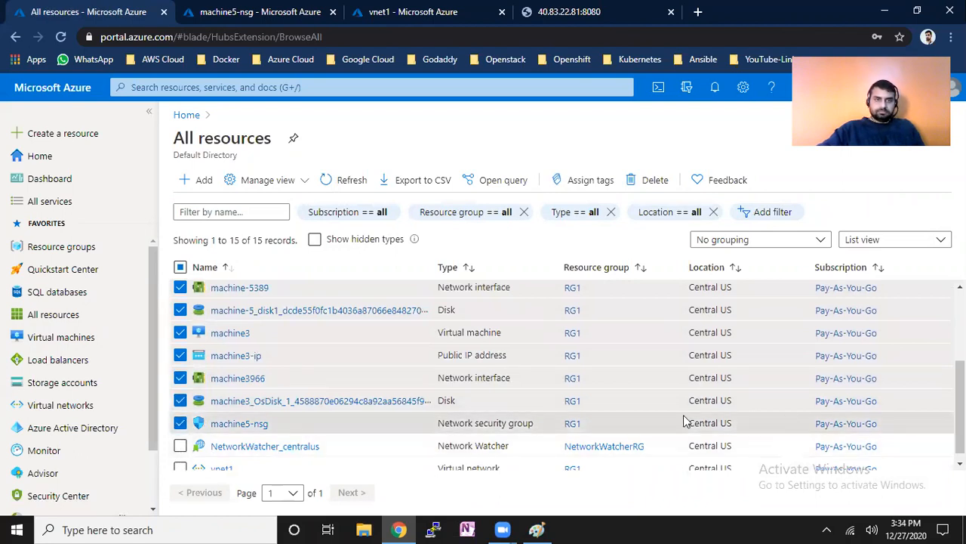
{"action": "left_click", "coordinate": [180, 446]}
{"action": "scroll", "coordinate": [229, 395], "scroll_direction": "down", "scroll_amount": 1}
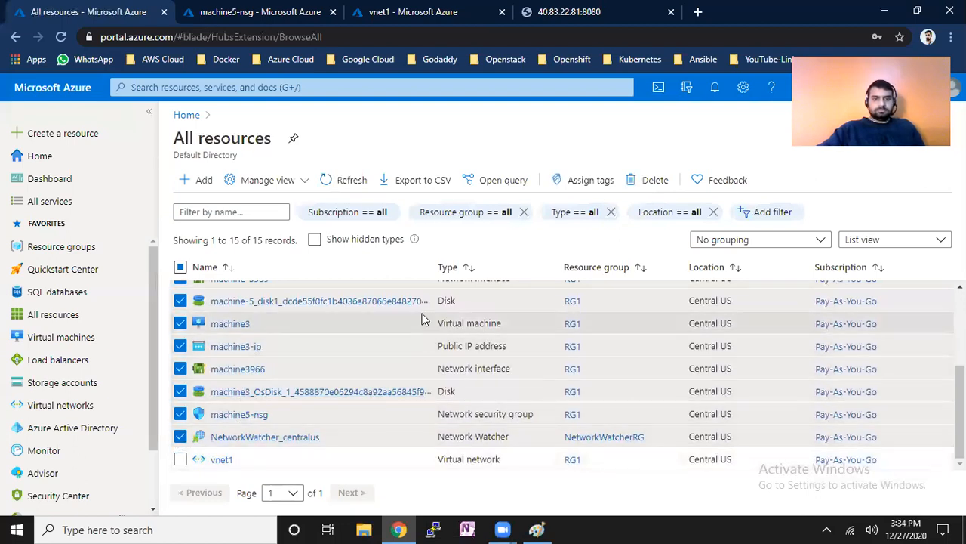
{"action": "left_click", "coordinate": [647, 182]}
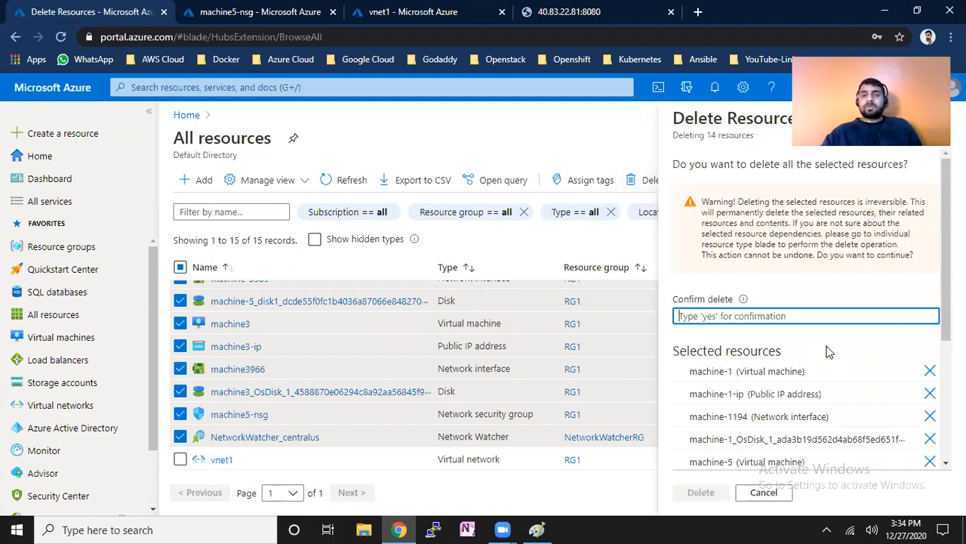
{"action": "left_click", "coordinate": [795, 309]}
{"action": "type", "text": "yes"}
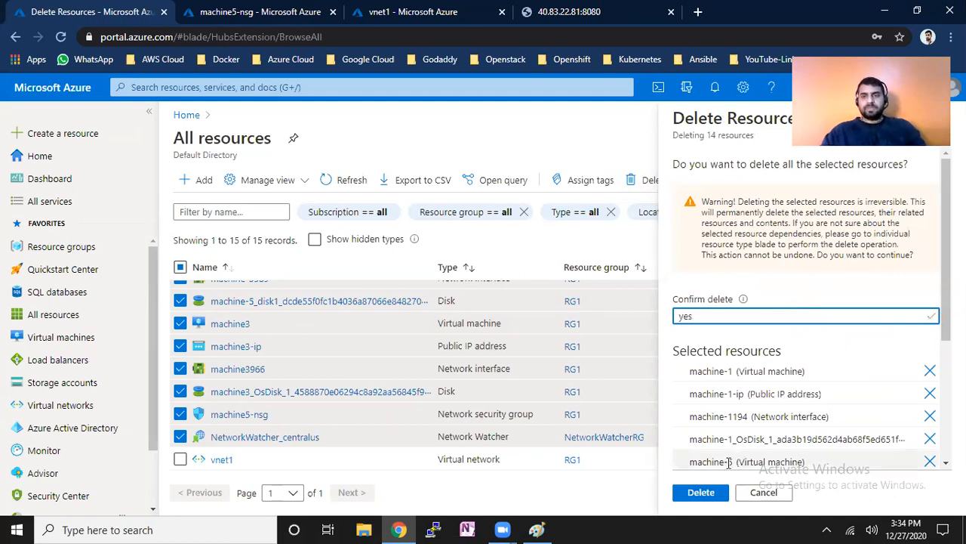
{"action": "left_click", "coordinate": [700, 491]}
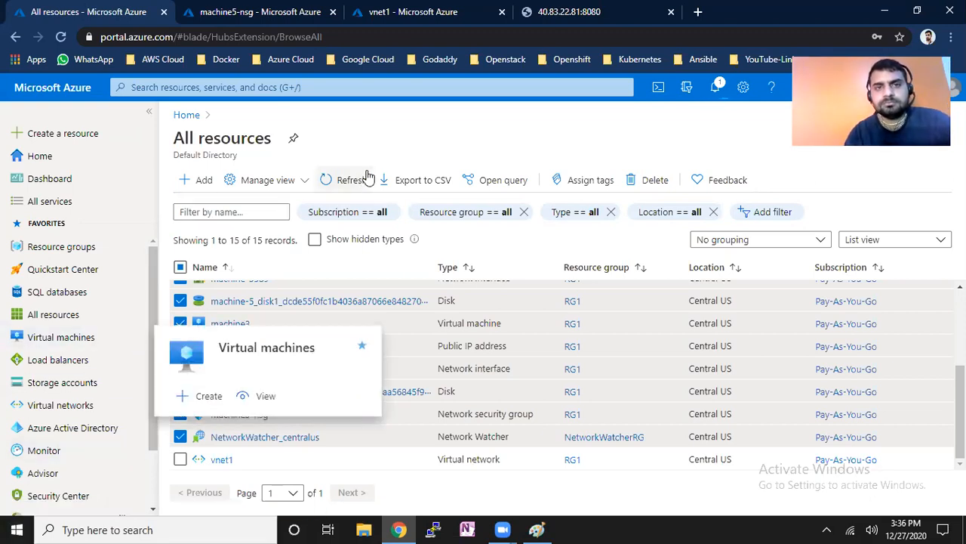
Refresh the list of all resources to check the progress of the deletion.
{"action": "left_click", "coordinate": [344, 182]}
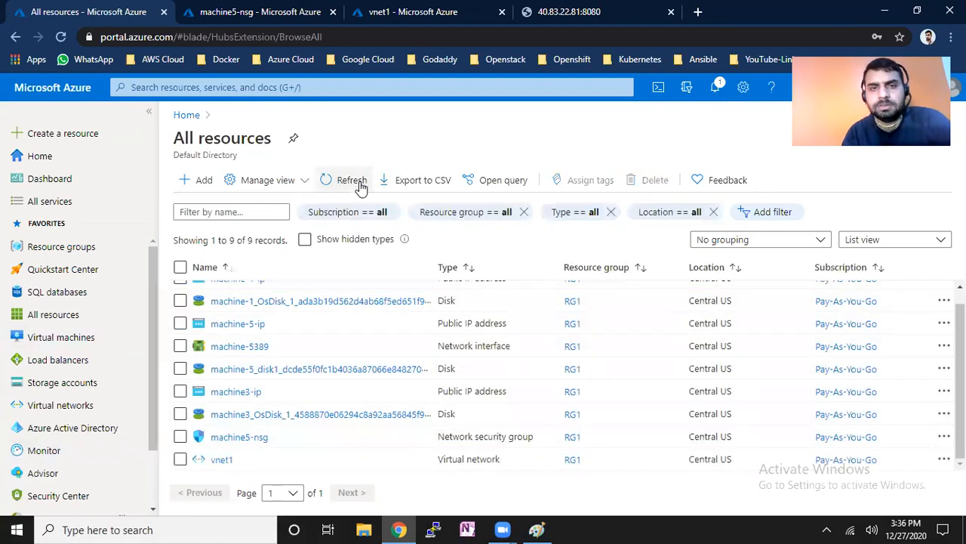
{"action": "left_click", "coordinate": [352, 184]}
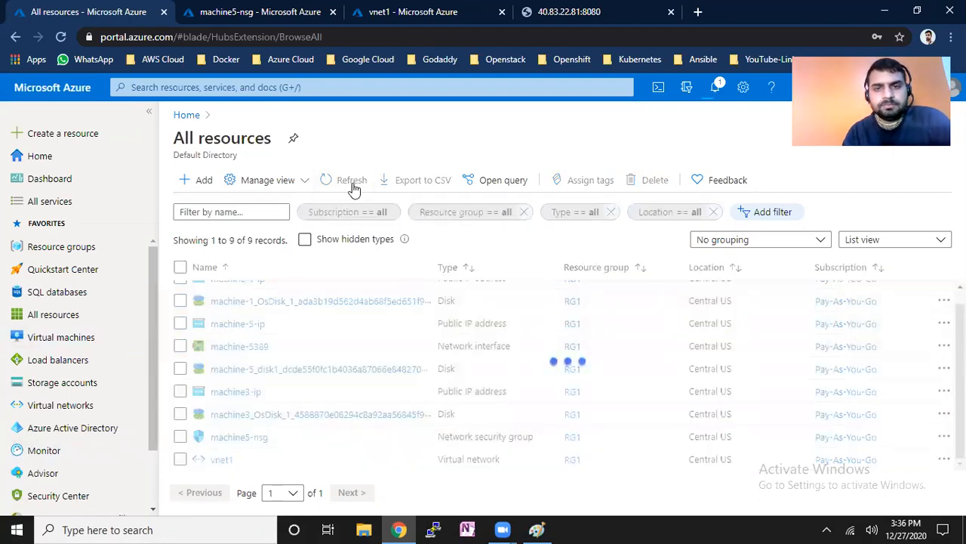
{"action": "left_click", "coordinate": [344, 184]}
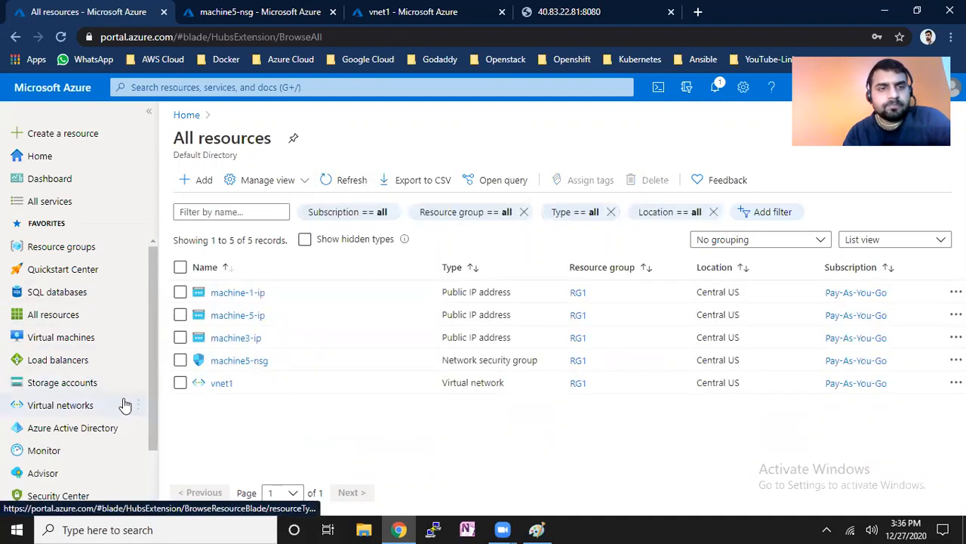
Start creating a new virtual machine and assign it to the existing resource group RG1.
{"action": "left_click", "coordinate": [78, 339]}
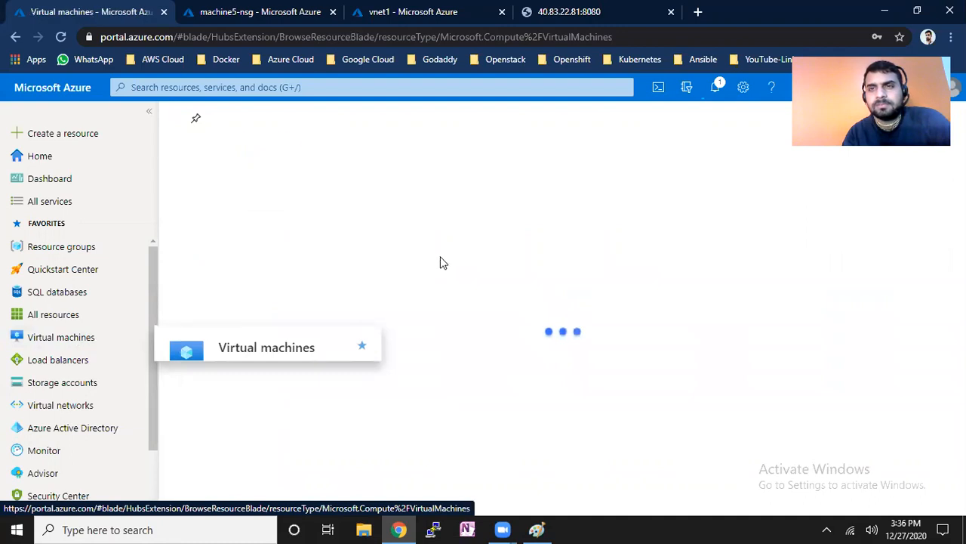
{"action": "left_click", "coordinate": [206, 179]}
{"action": "left_click", "coordinate": [224, 208]}
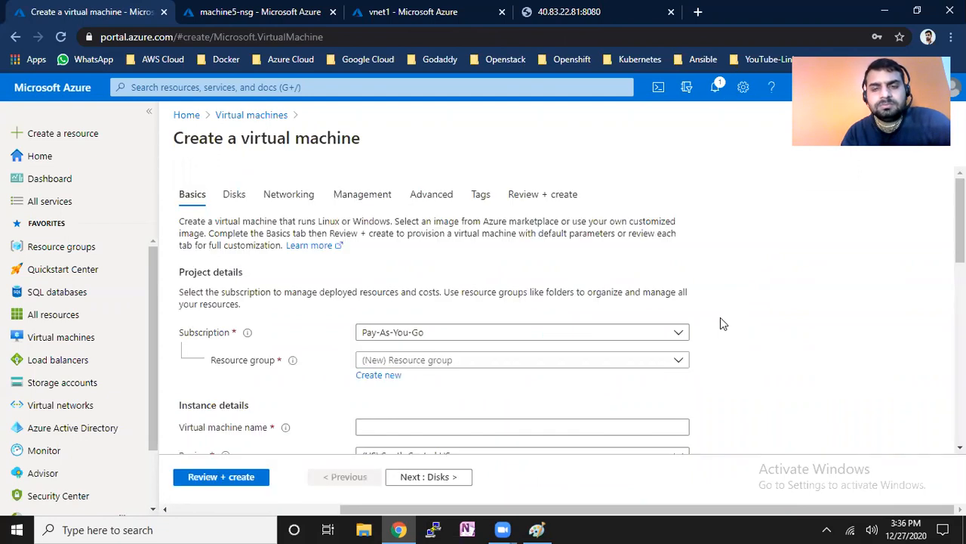
{"action": "left_click", "coordinate": [683, 361]}
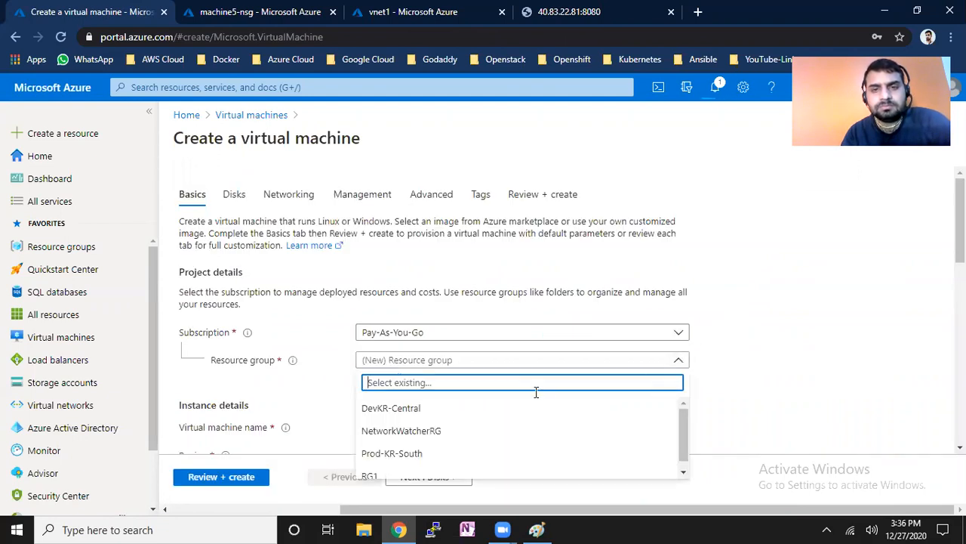
{"action": "left_click", "coordinate": [438, 475]}
Name the virtual machine machine-1 and choose the CentOS-based 8.2 - Gen1 image for it.
{"action": "scroll", "coordinate": [476, 241], "scroll_direction": "down", "scroll_amount": 3}
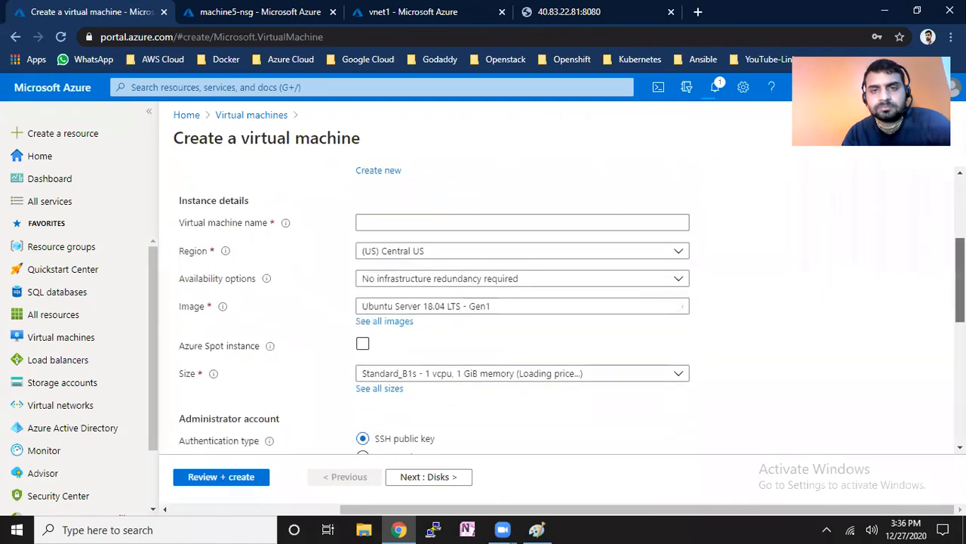
{"action": "left_click", "coordinate": [483, 210]}
{"action": "type", "text": "m"}
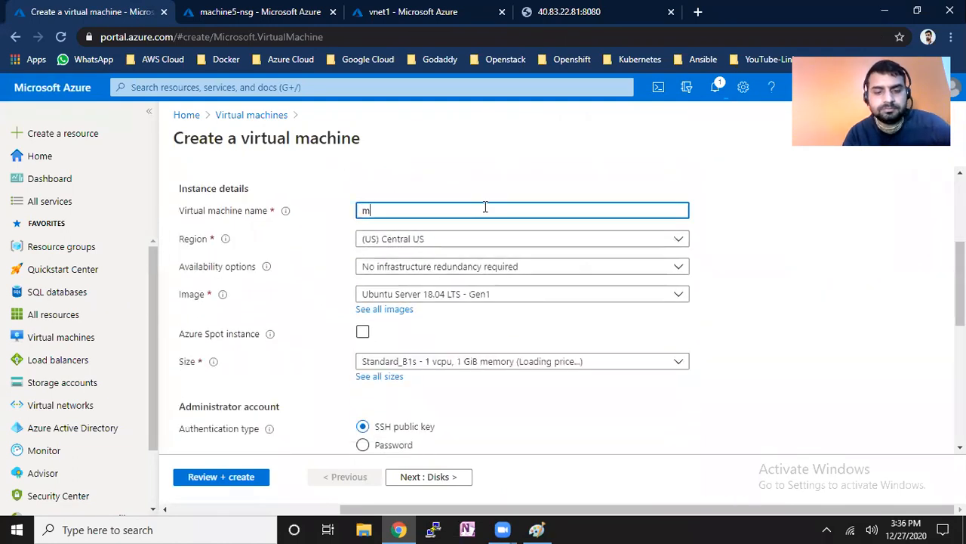
{"action": "type", "text": "achine-1"}
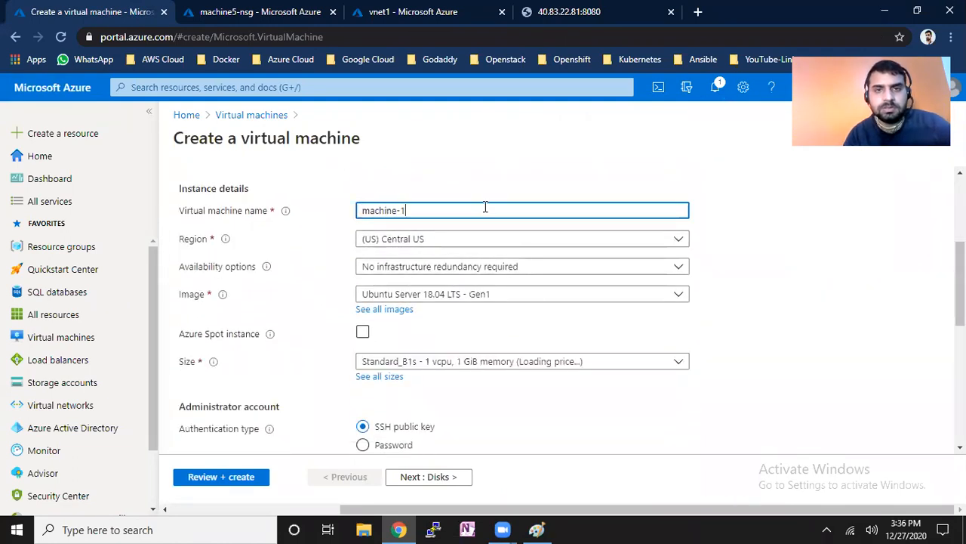
{"action": "scroll", "coordinate": [941, 257], "scroll_direction": "down", "scroll_amount": 1}
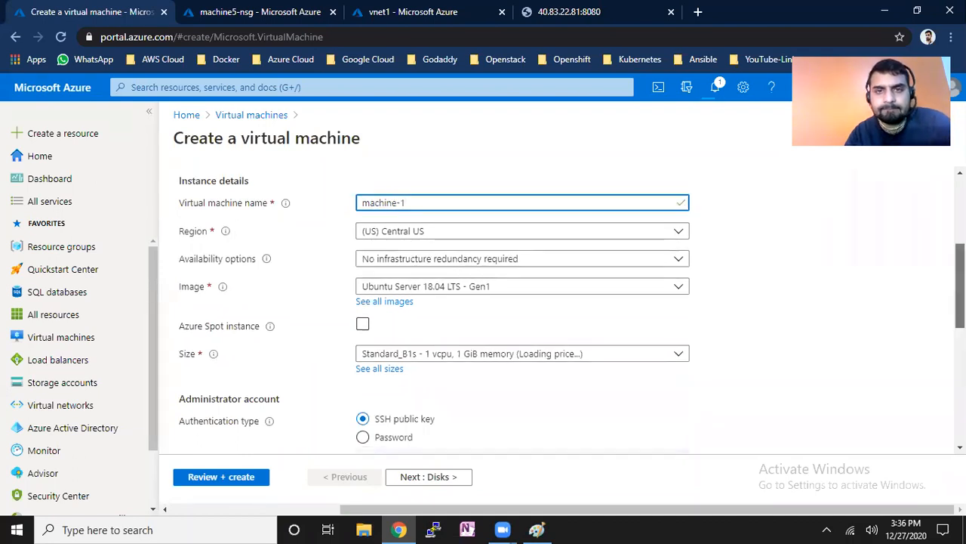
{"action": "left_click", "coordinate": [627, 235]}
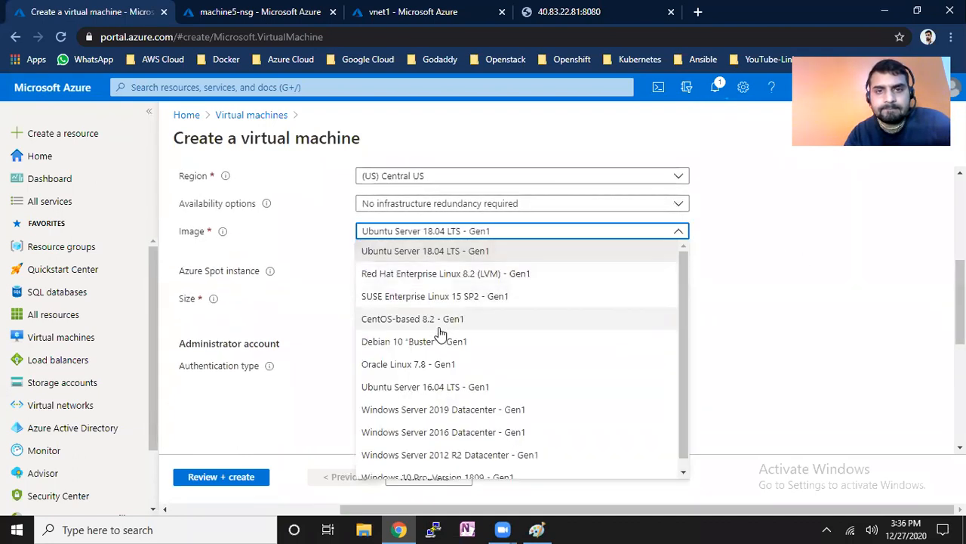
{"action": "left_click", "coordinate": [685, 427]}
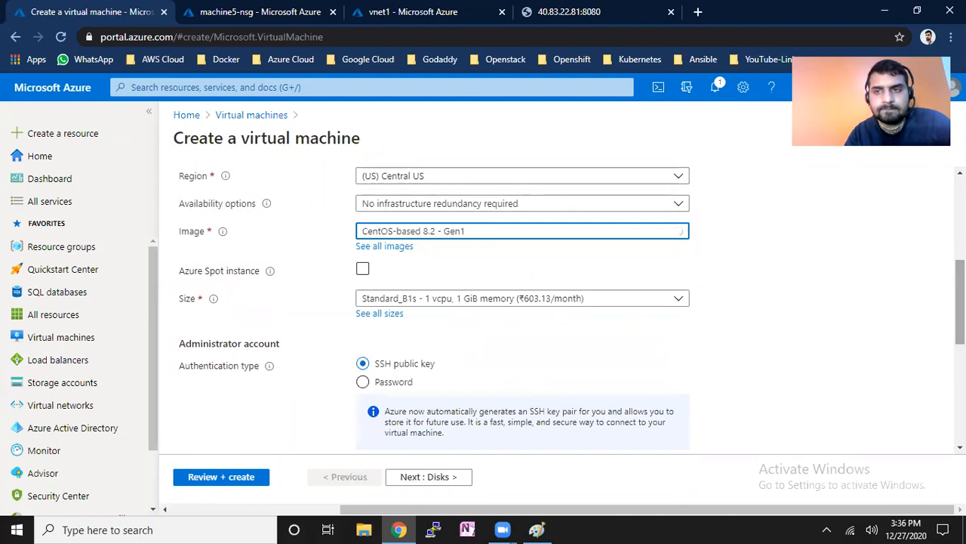
Switch the administrator account to password authentication and set its username to azureuser.
{"action": "scroll", "coordinate": [524, 302], "scroll_direction": "down", "scroll_amount": 4}
{"action": "left_click", "coordinate": [361, 223]}
{"action": "left_click", "coordinate": [391, 253]}
{"action": "type", "text": "azureuser"}
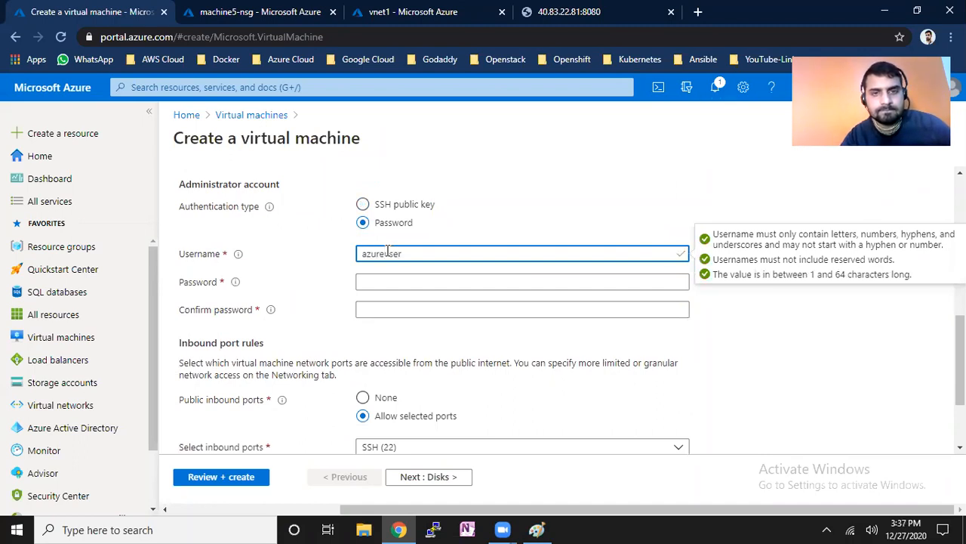
{"action": "key", "text": "Tab"}
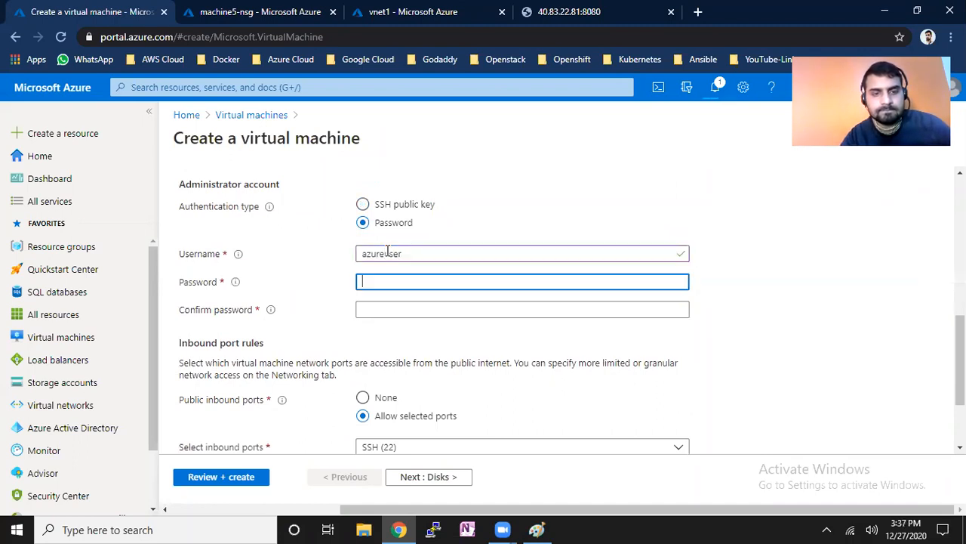
{"action": "type", "text": "•••••••••"}
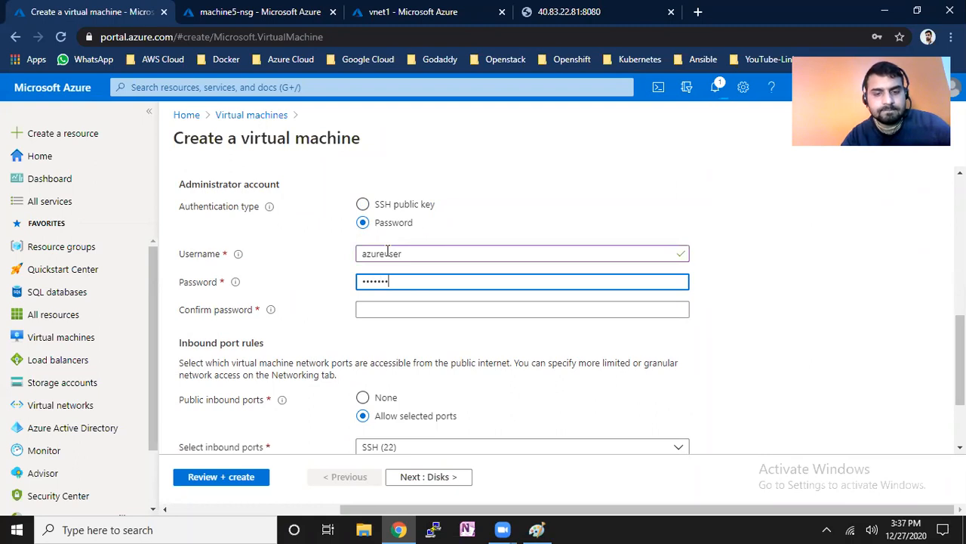
{"action": "key", "text": "BackSpace"}
{"action": "key", "text": "BackSpace"}
{"action": "key", "text": "BackSpace"}
{"action": "key", "text": "BackSpace"}
{"action": "key", "text": "BackSpace"}
{"action": "key", "text": "BackSpace"}
{"action": "key", "text": "BackSpace"}
{"action": "key", "text": "BackSpace"}
{"action": "key", "text": "BackSpace"}
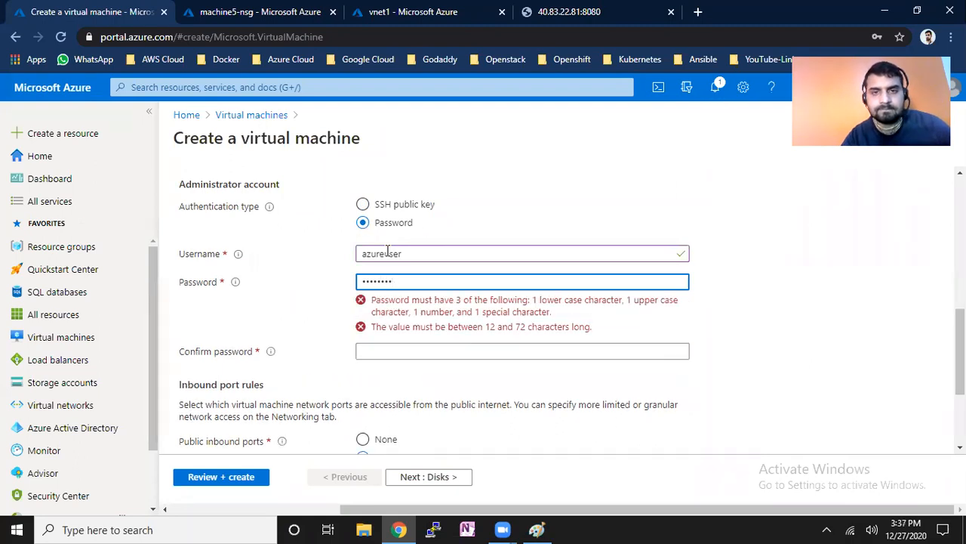
Enter and confirm the administrator account password, and set the public inbound ports to None.
{"action": "type", "text": "•••••••"}
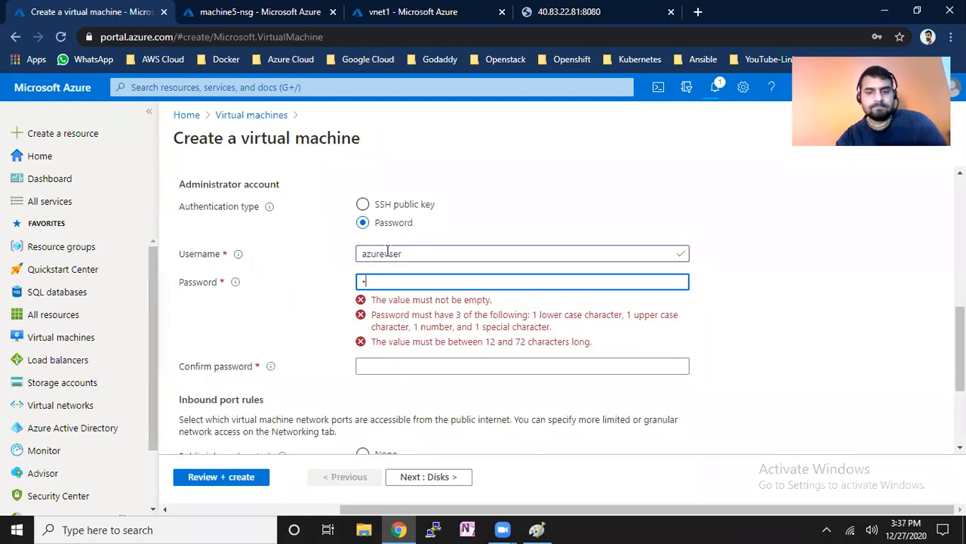
{"action": "type", "text": "•••••"}
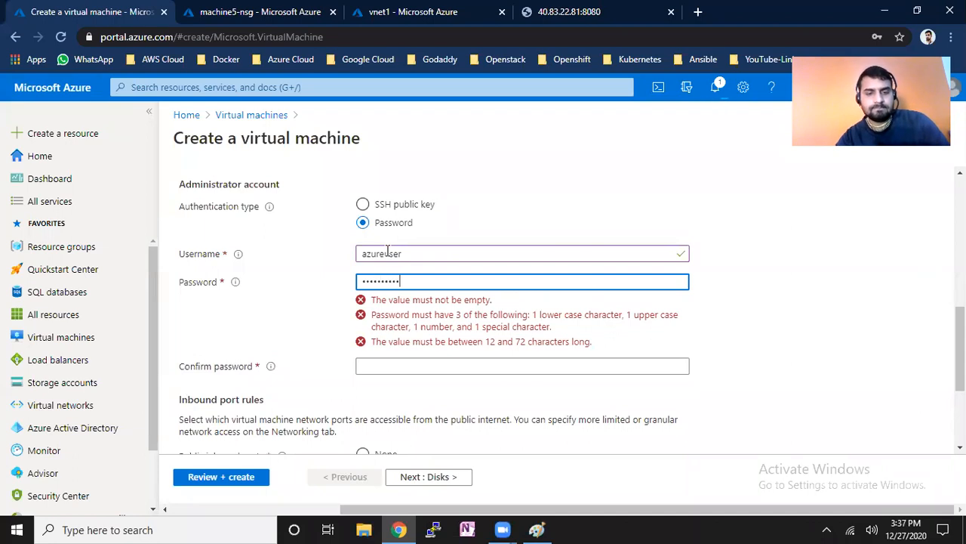
{"action": "key", "text": "Tab"}
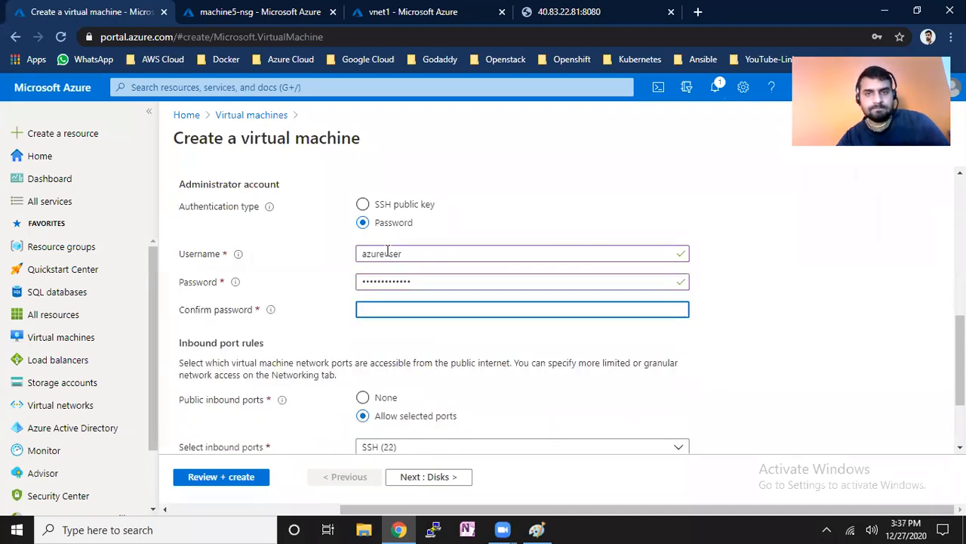
{"action": "type", "text": "•••••••"}
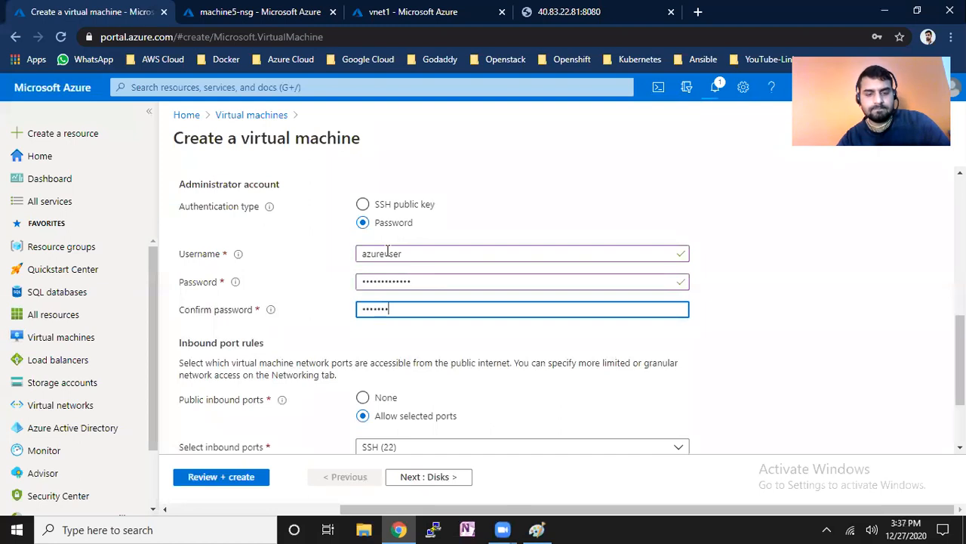
{"action": "type", "text": "••••••"}
{"action": "left_click", "coordinate": [383, 398]}
{"action": "scroll", "coordinate": [770, 334], "scroll_direction": "down", "scroll_amount": 2}
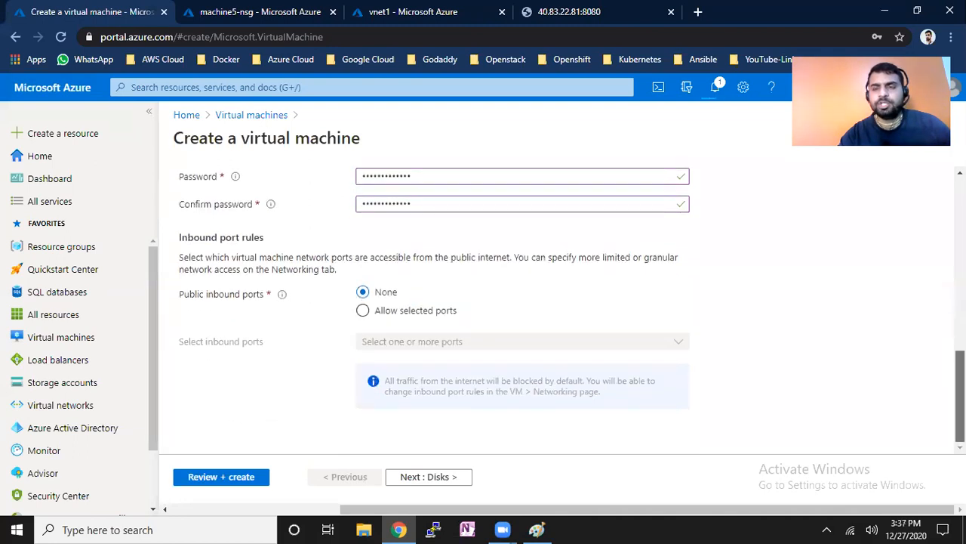
Keep the default disk options and set the new virtual machine's NIC network security group to None.
{"action": "left_click", "coordinate": [439, 478]}
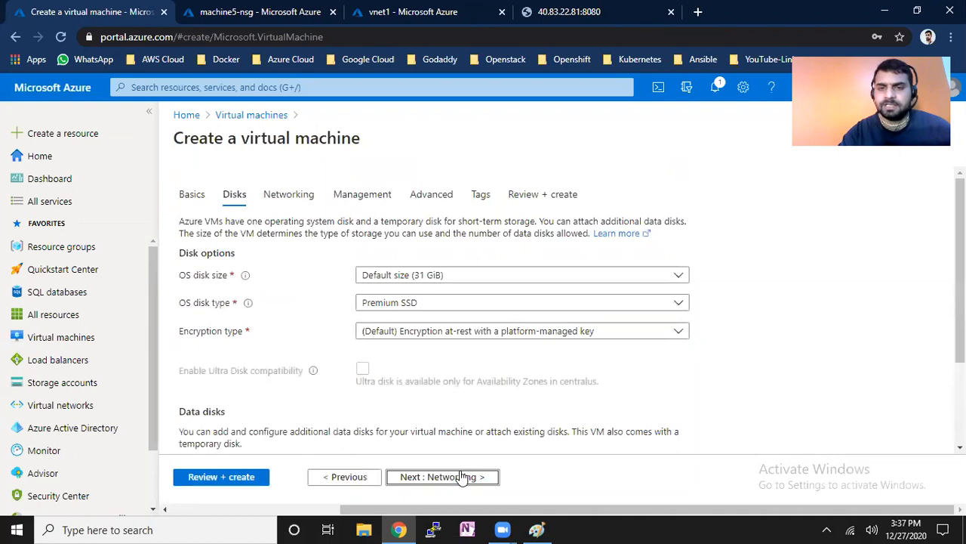
{"action": "left_click", "coordinate": [463, 478]}
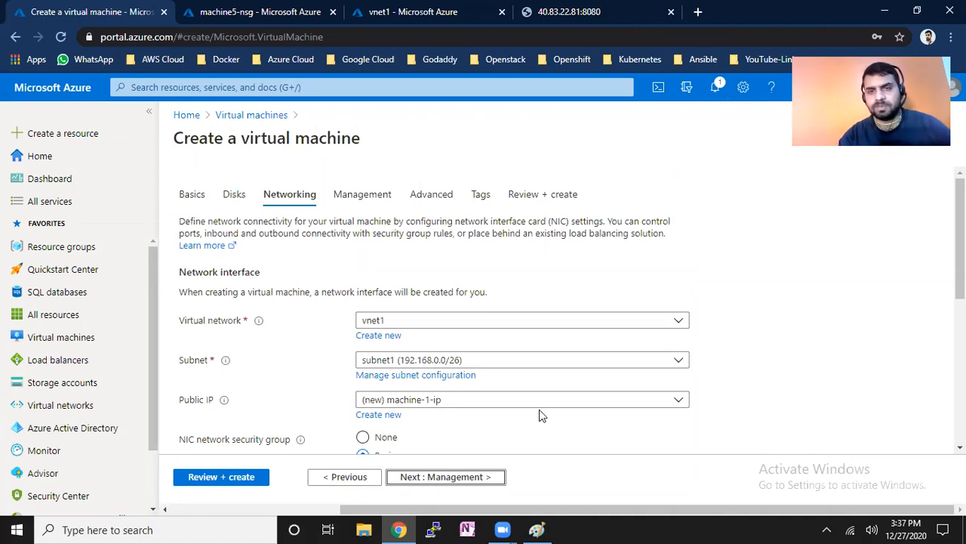
{"action": "scroll", "coordinate": [539, 410], "scroll_direction": "down", "scroll_amount": 1}
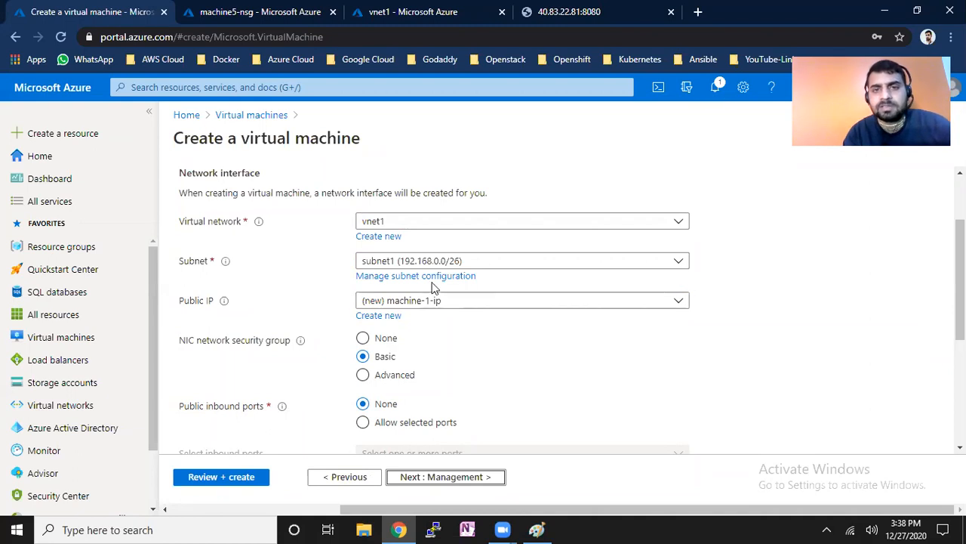
{"action": "left_click", "coordinate": [363, 338]}
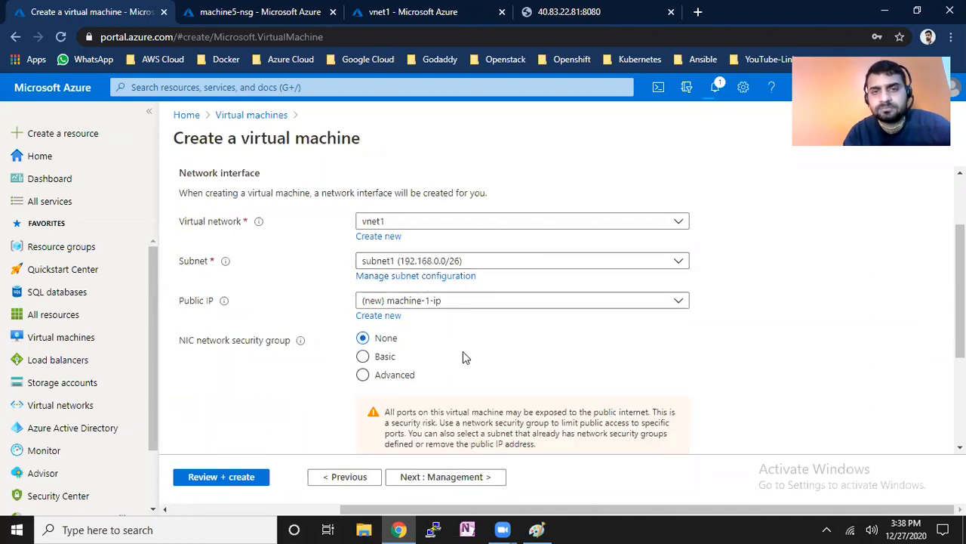
Keep the default management and advanced settings, validate the configuration, and create the virtual machine.
{"action": "left_click", "coordinate": [463, 478]}
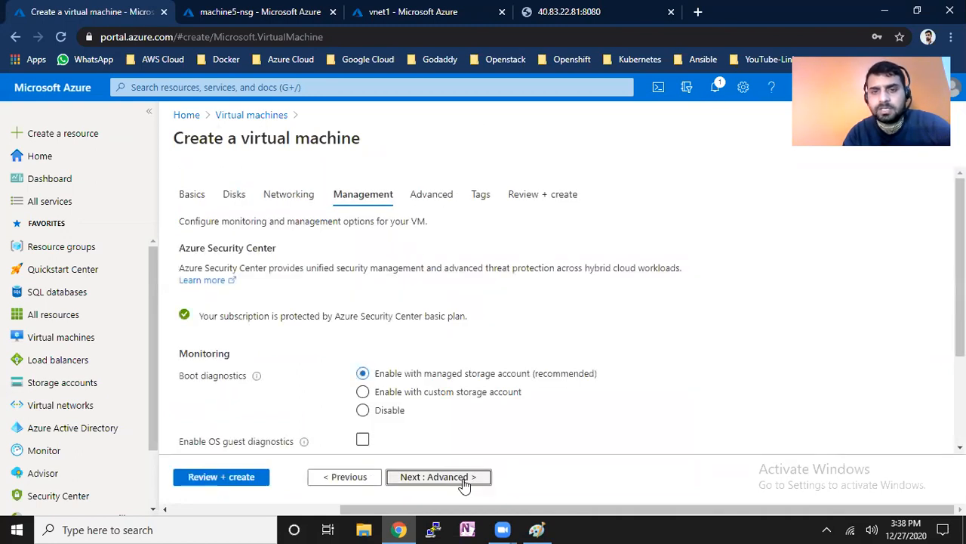
{"action": "left_click", "coordinate": [458, 481]}
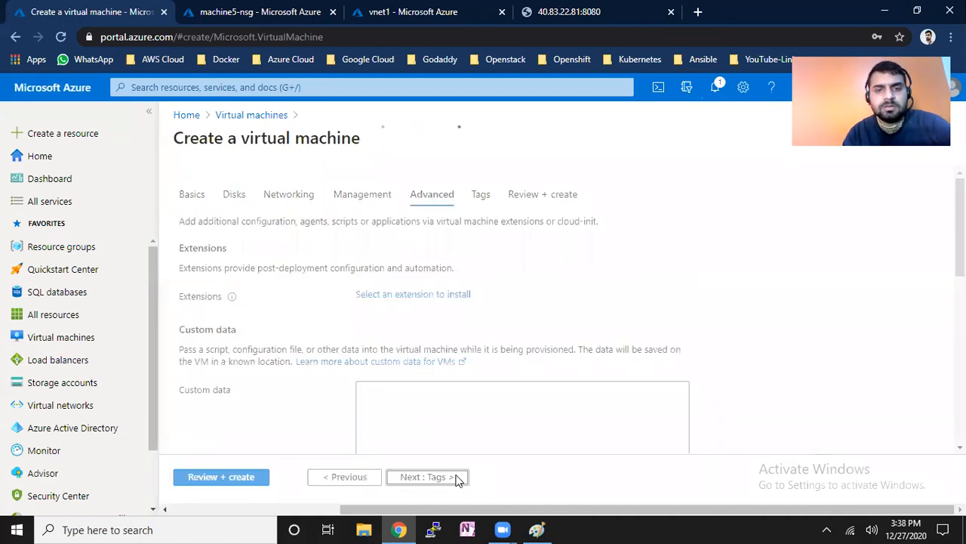
{"action": "left_click", "coordinate": [249, 478]}
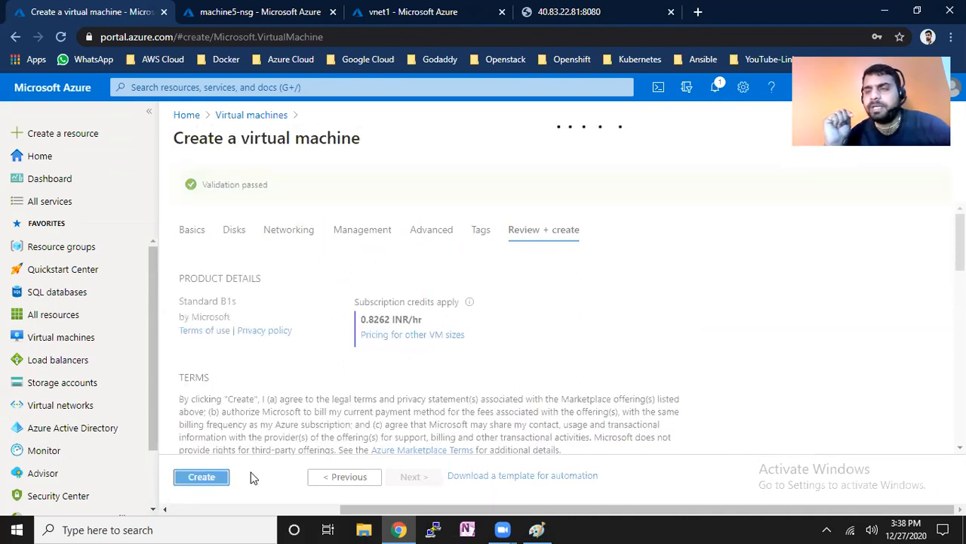
{"action": "left_click", "coordinate": [206, 484]}
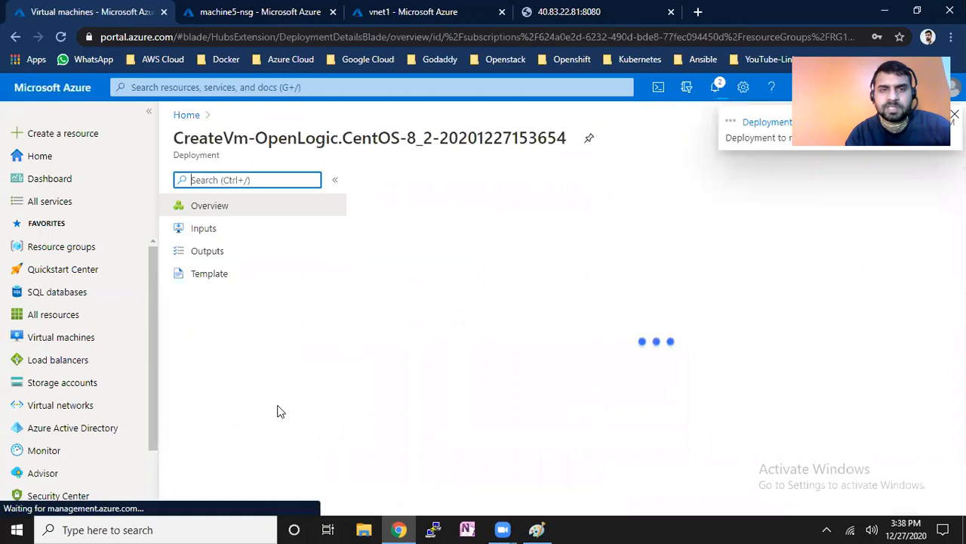
Show the list of virtual machines and refresh it until machine-1 is listed.
{"action": "left_click", "coordinate": [83, 339]}
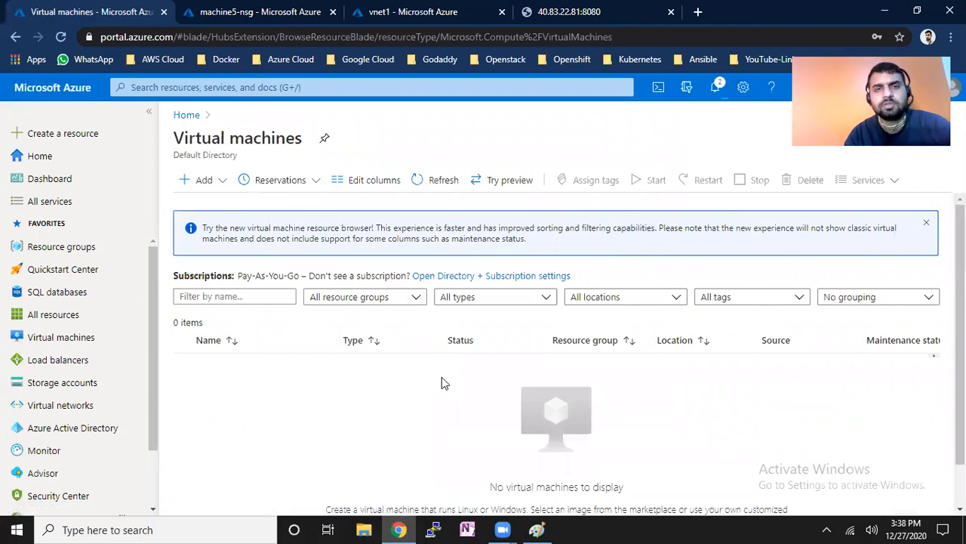
{"action": "left_click", "coordinate": [418, 184]}
{"action": "left_click", "coordinate": [419, 185]}
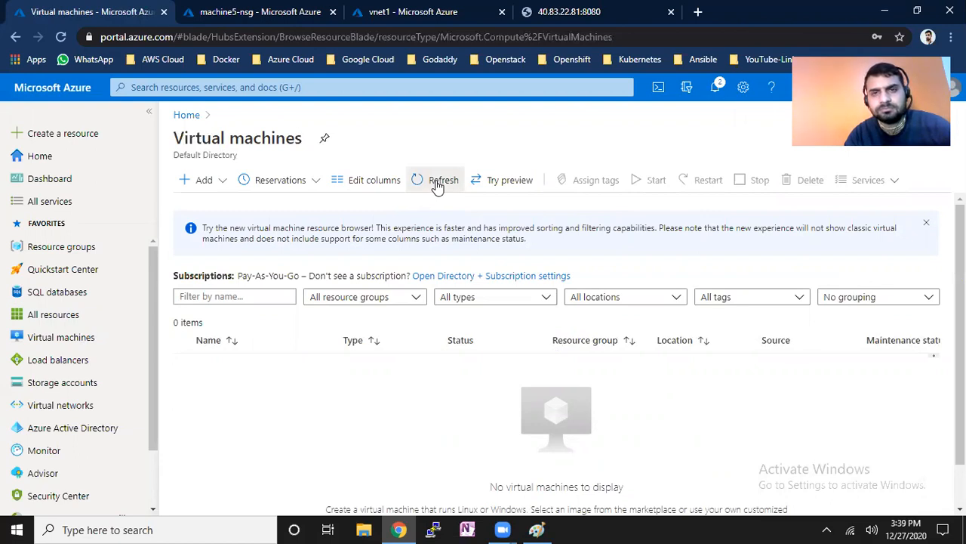
{"action": "left_click", "coordinate": [436, 185]}
{"action": "left_click", "coordinate": [436, 185]}
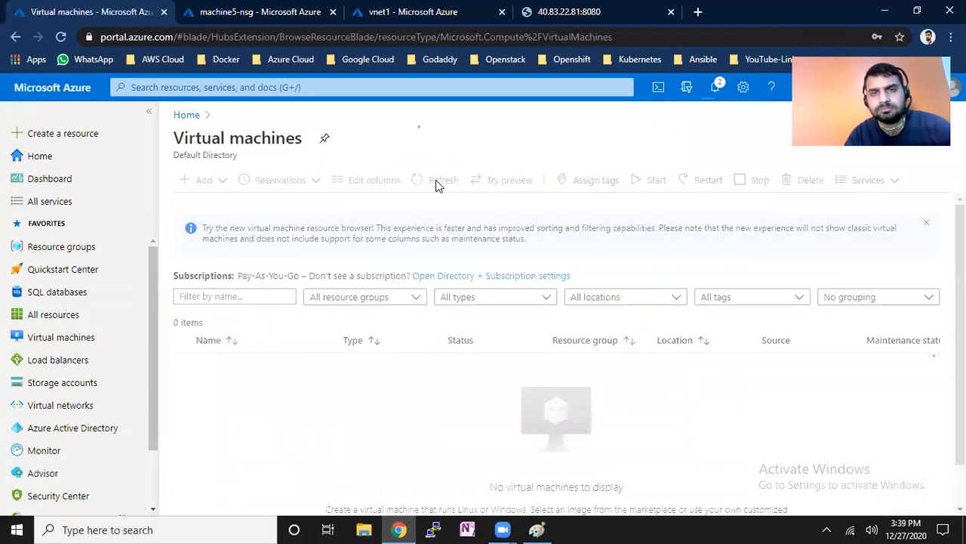
{"action": "left_click", "coordinate": [436, 185]}
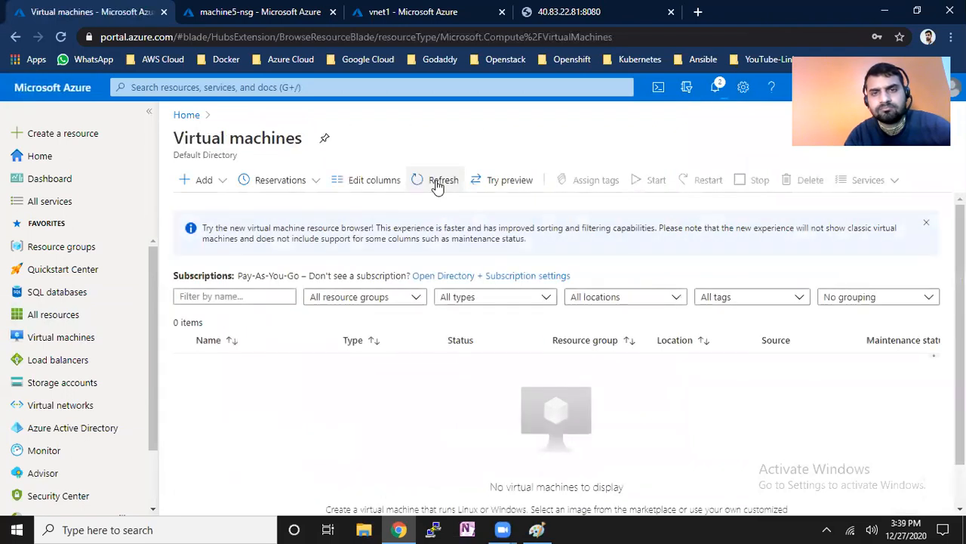
{"action": "left_click", "coordinate": [437, 185]}
{"action": "left_click", "coordinate": [436, 185]}
{"action": "left_click", "coordinate": [437, 185]}
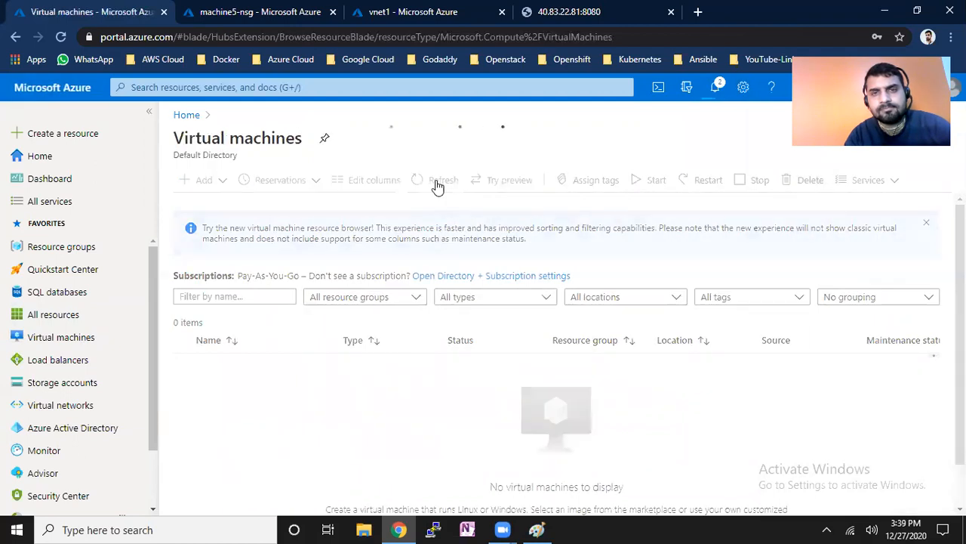
{"action": "left_click", "coordinate": [436, 185]}
{"action": "left_click", "coordinate": [436, 185]}
{"action": "left_click", "coordinate": [437, 185]}
{"action": "left_click", "coordinate": [436, 185]}
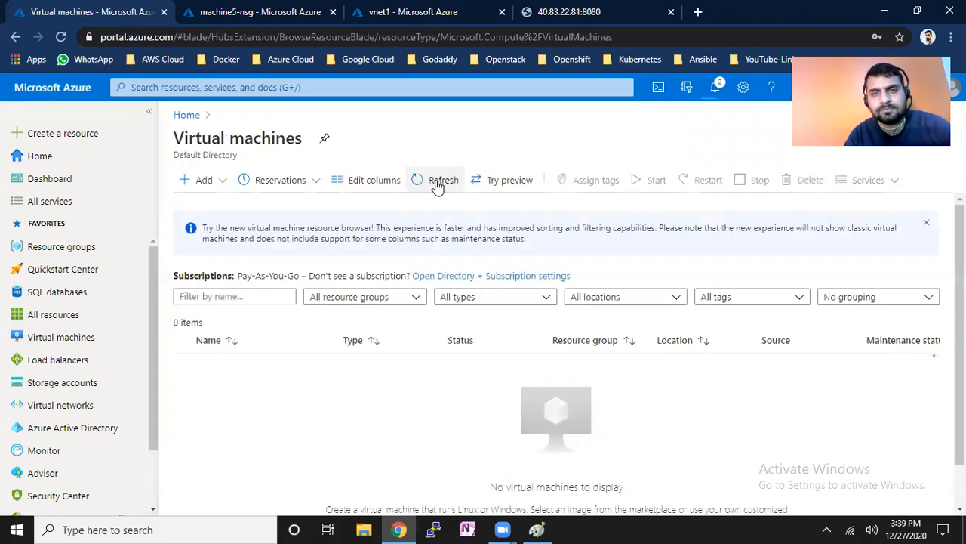
{"action": "left_click", "coordinate": [436, 185]}
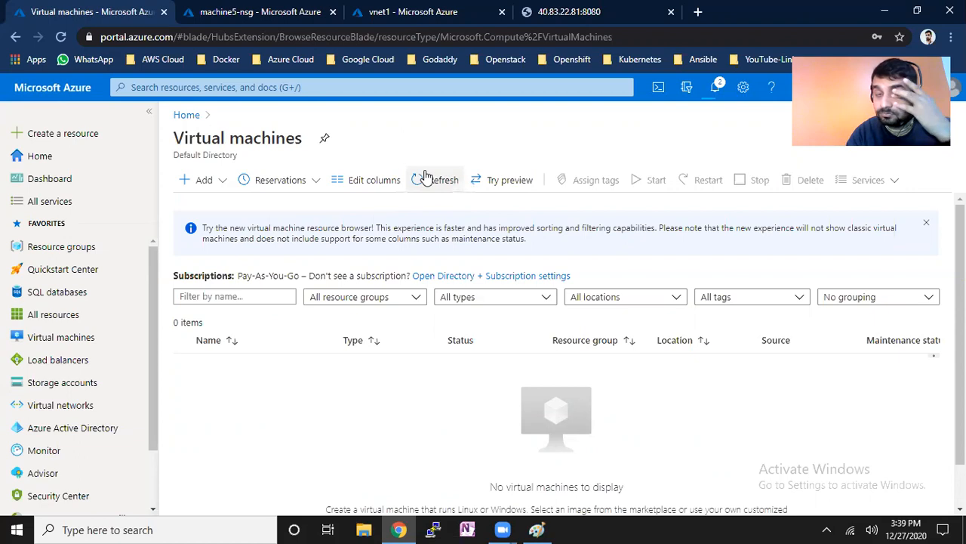
{"action": "left_click", "coordinate": [431, 176]}
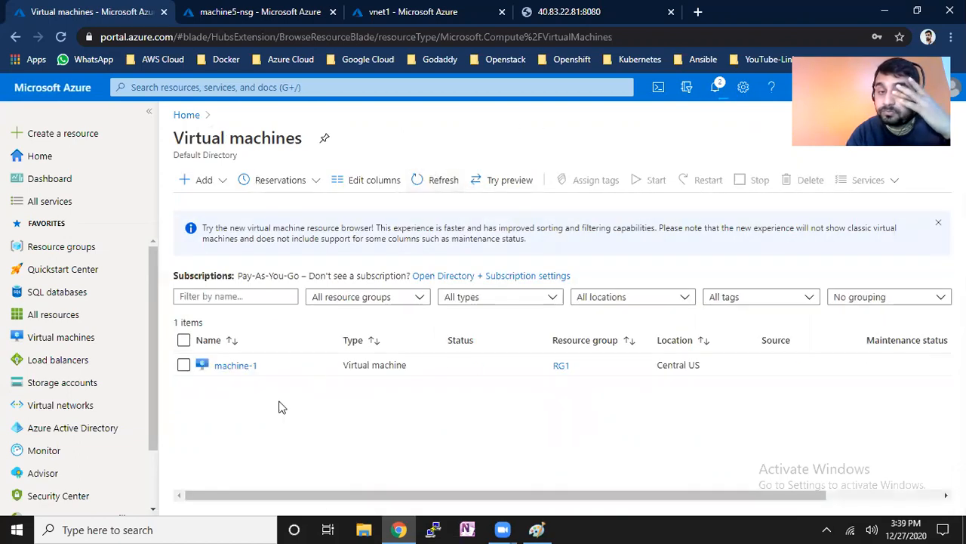
Open the networking settings of machine-1 and copy its NIC public IP address.
{"action": "left_click", "coordinate": [235, 366]}
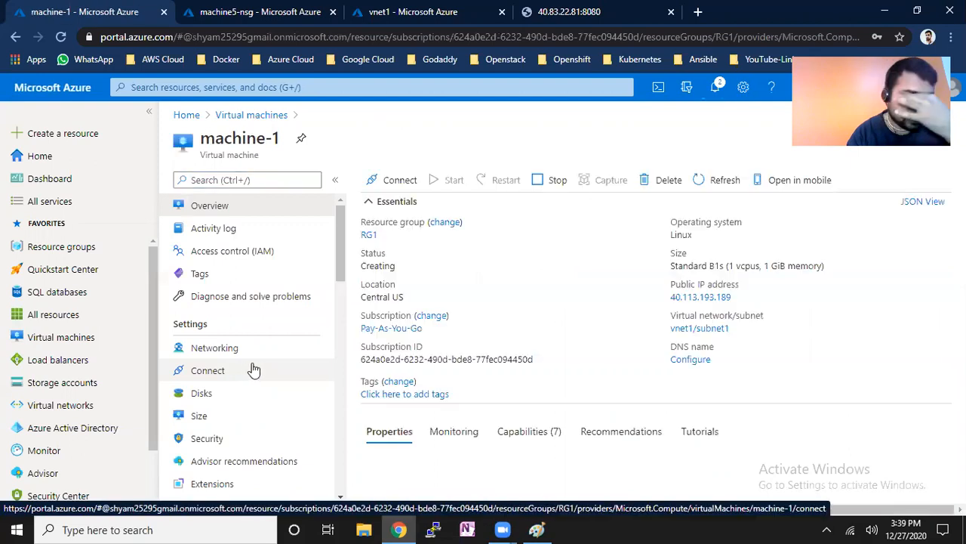
{"action": "left_click", "coordinate": [209, 353]}
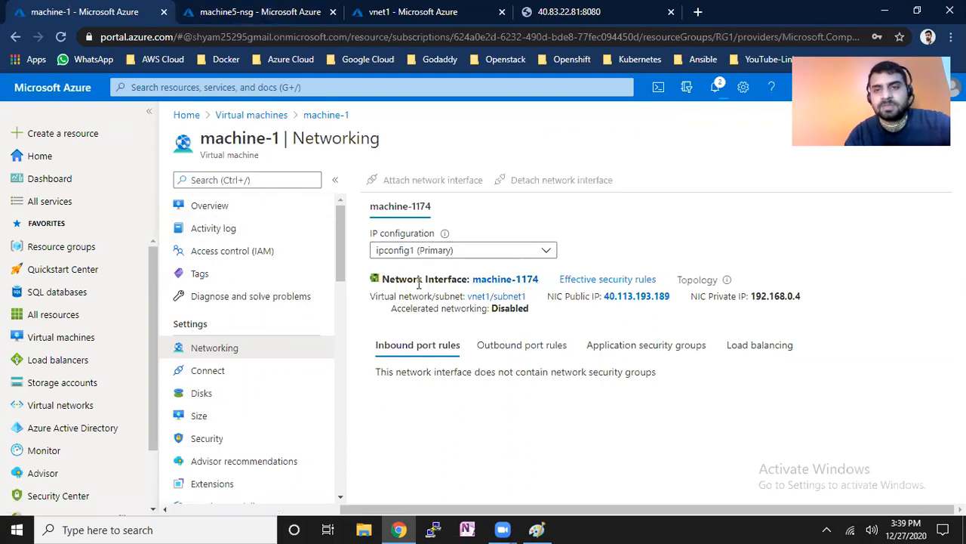
{"action": "left_click_drag", "start_coordinate": [674, 302], "coordinate": [604, 297]}
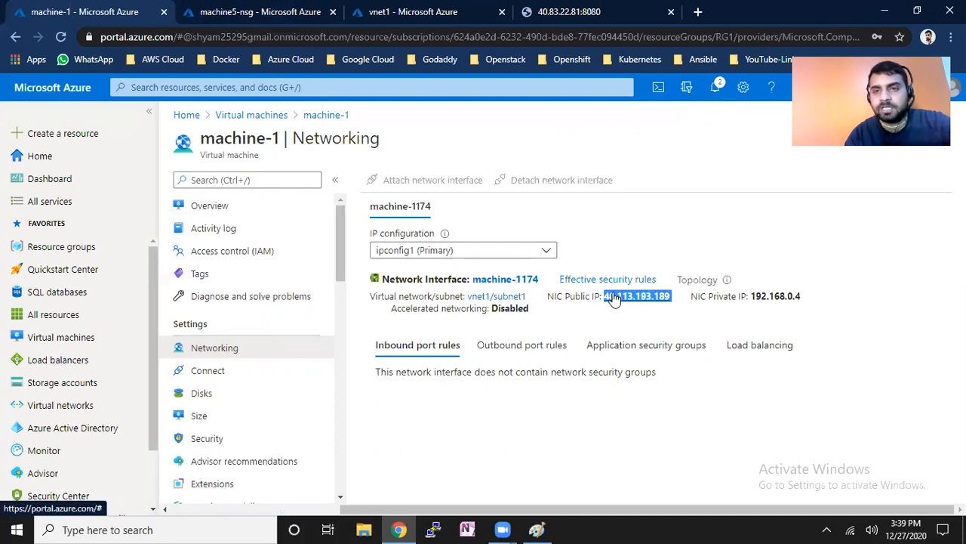
{"action": "right_click", "coordinate": [611, 299]}
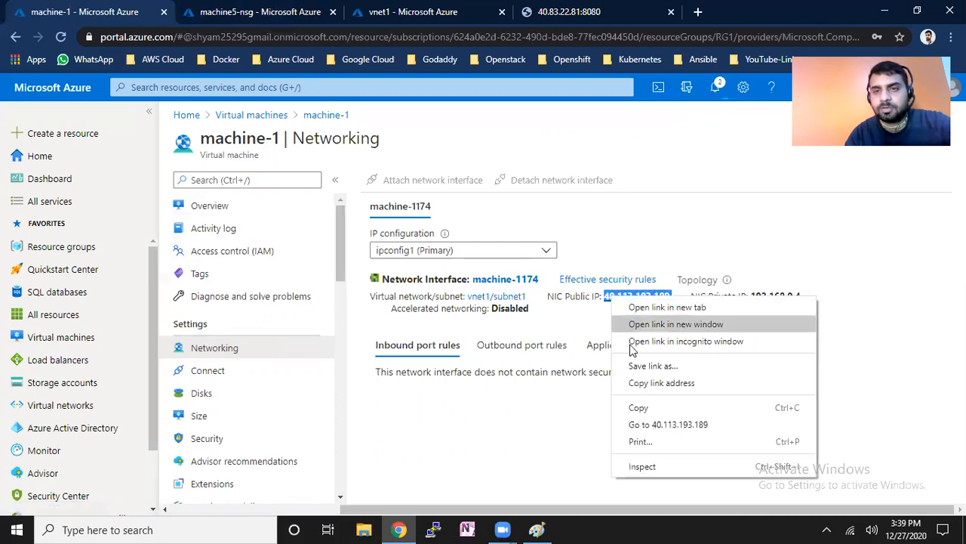
{"action": "left_click", "coordinate": [634, 408]}
Switch to PuTTY and try to open an SSH connection to 40.113.193.189 on port 22.
{"action": "left_click", "coordinate": [437, 529]}
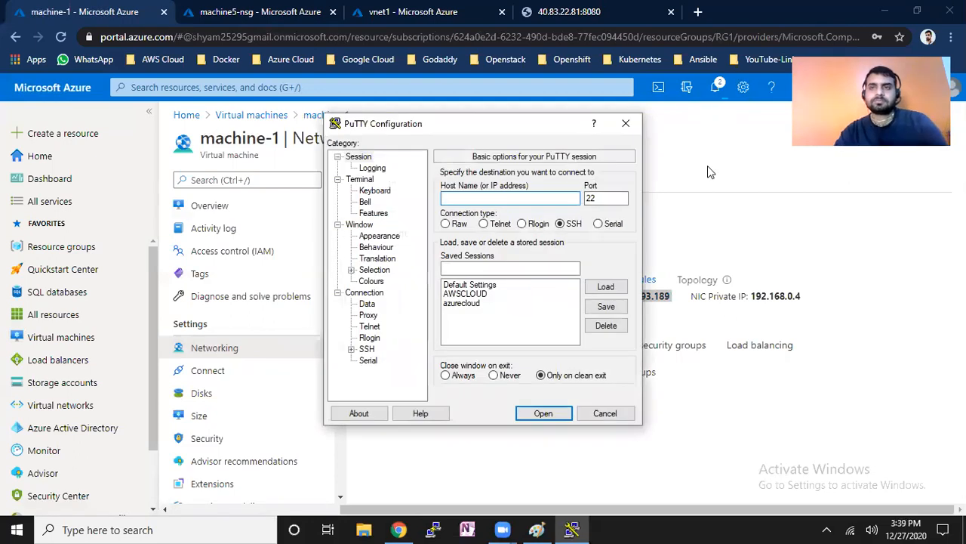
{"action": "key", "text": "ctrl+v"}
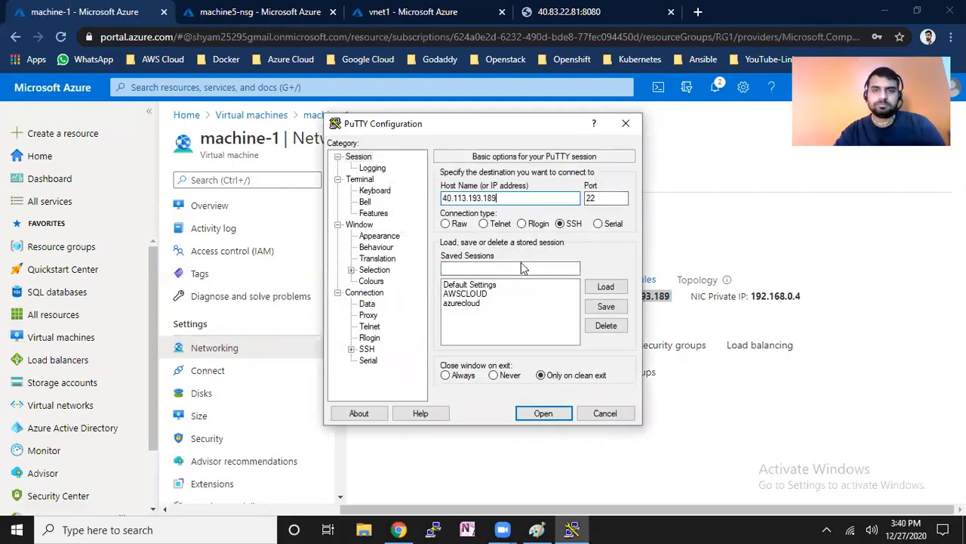
{"action": "left_click", "coordinate": [543, 414]}
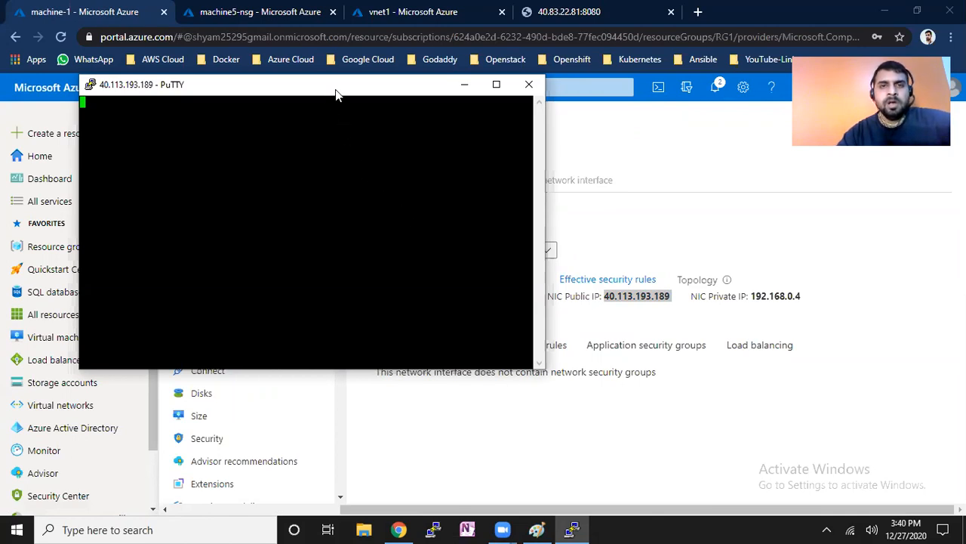
{"action": "left_click_drag", "start_coordinate": [336, 95], "coordinate": [501, 120]}
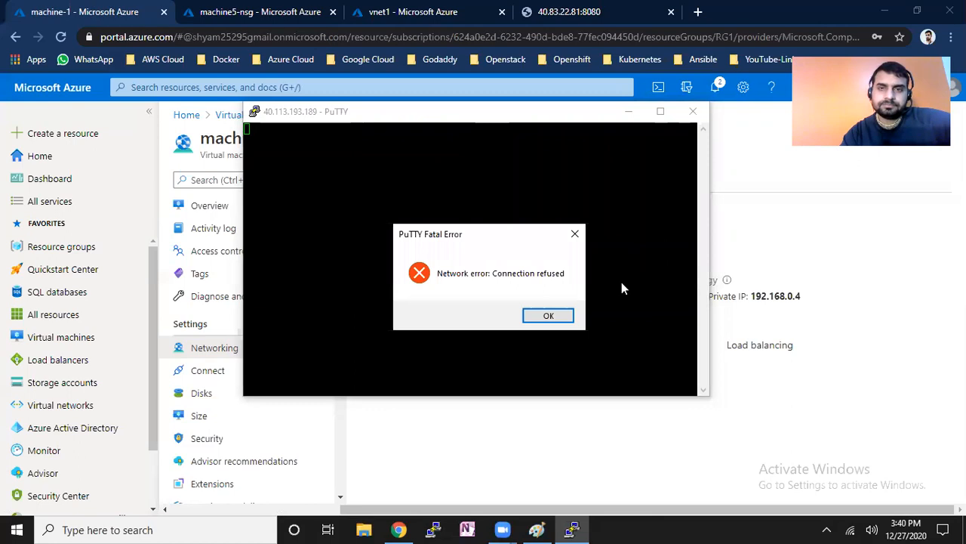
Retry the SSH connection to machine-1 by restarting the session four times, and close the PuTTY window.
{"action": "left_click", "coordinate": [540, 316]}
{"action": "right_click", "coordinate": [445, 121]}
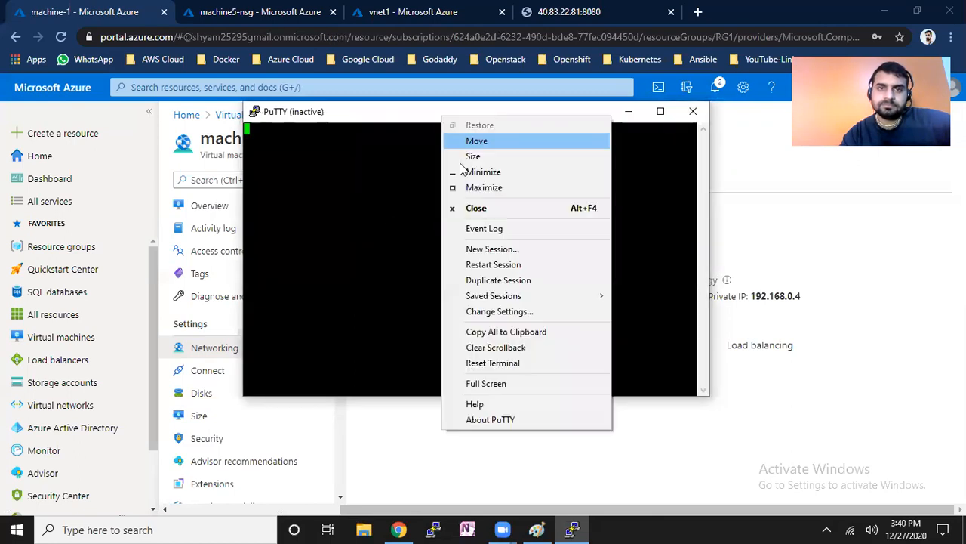
{"action": "left_click", "coordinate": [490, 264]}
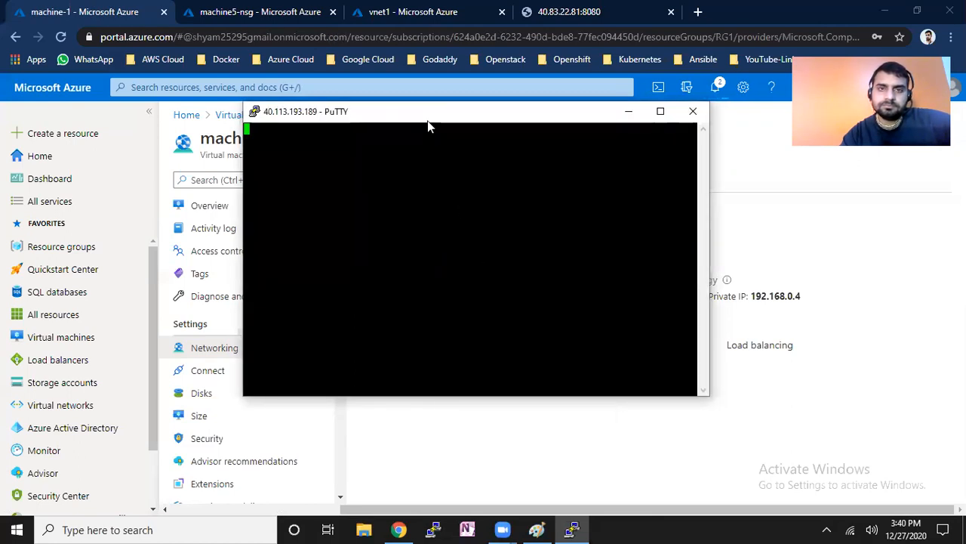
{"action": "left_click_drag", "start_coordinate": [424, 114], "coordinate": [391, 81]}
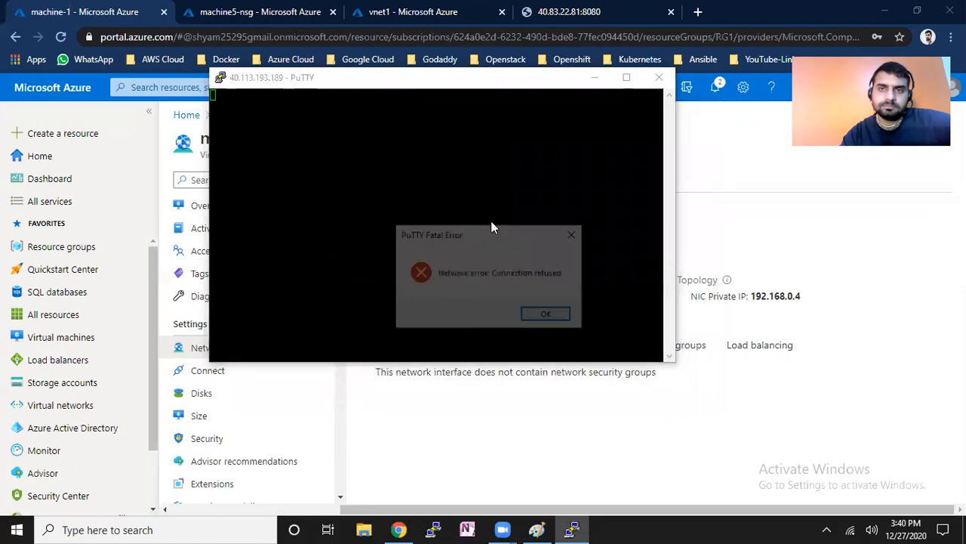
{"action": "left_click", "coordinate": [545, 316]}
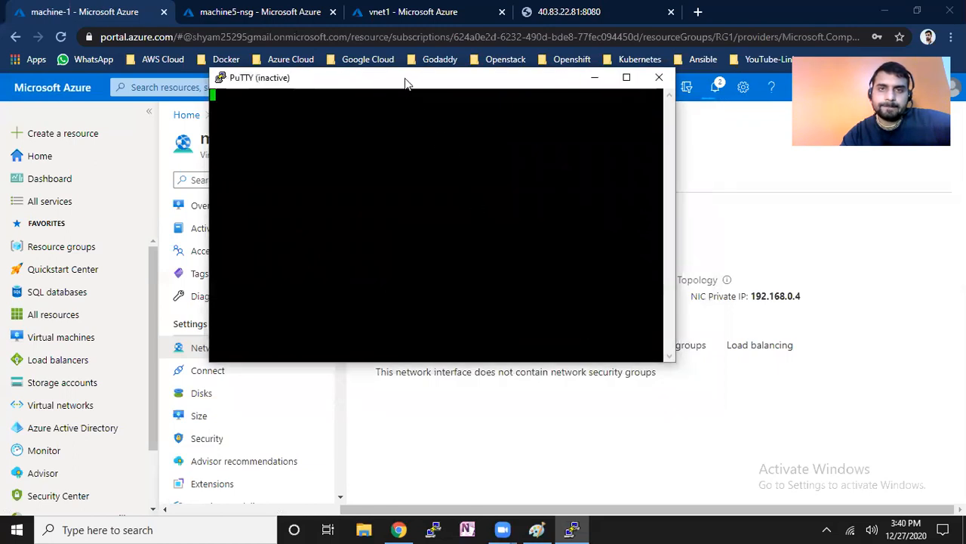
{"action": "right_click", "coordinate": [405, 82]}
{"action": "left_click", "coordinate": [452, 225]}
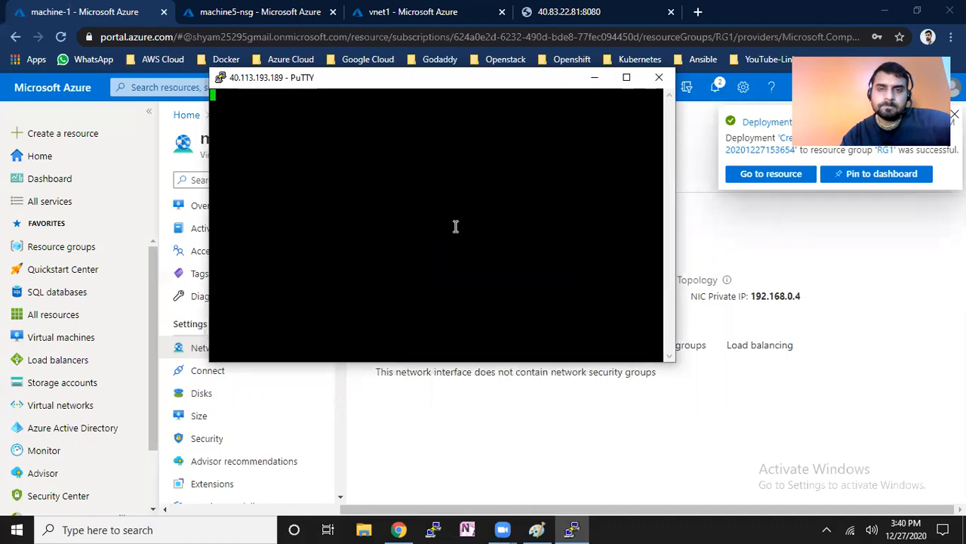
{"action": "left_click", "coordinate": [549, 316]}
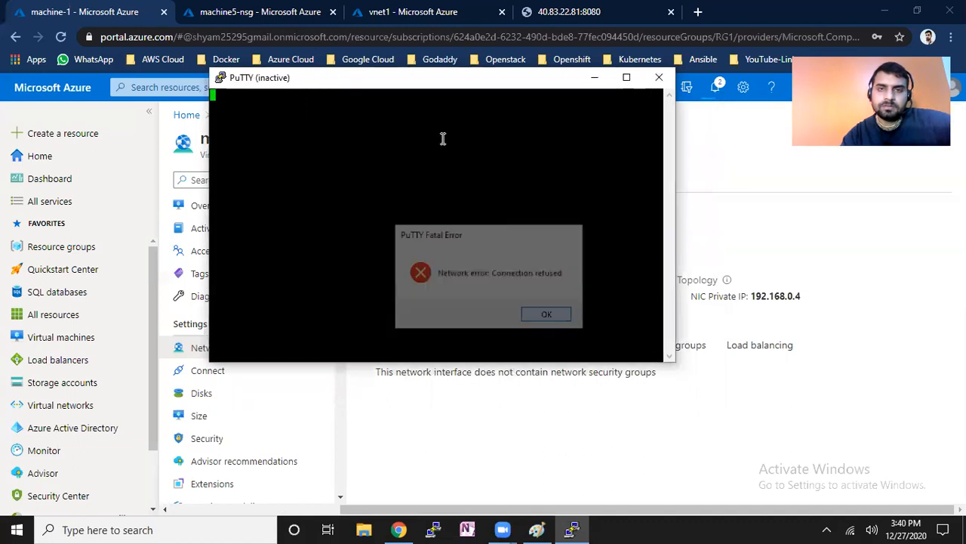
{"action": "right_click", "coordinate": [414, 86]}
{"action": "left_click", "coordinate": [451, 227]}
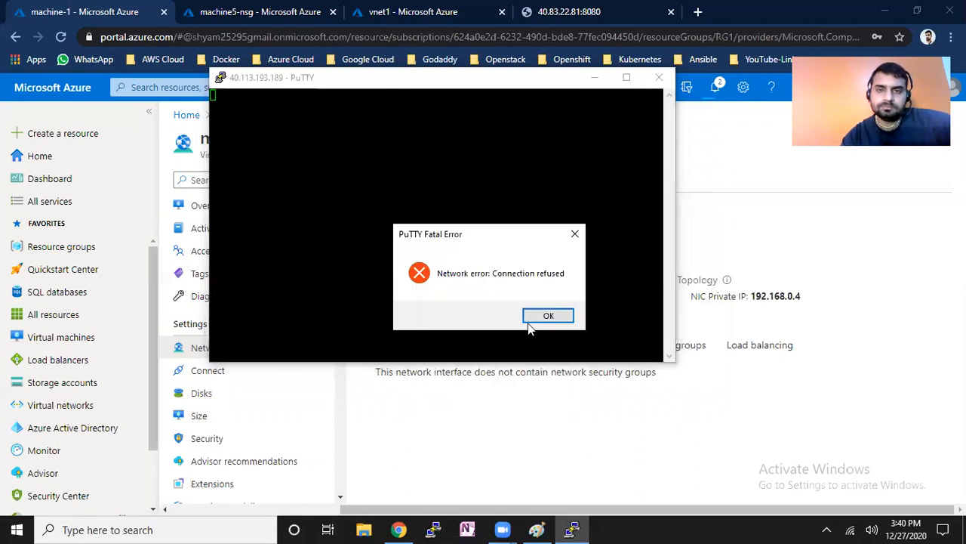
{"action": "left_click", "coordinate": [549, 315]}
{"action": "right_click", "coordinate": [394, 81]}
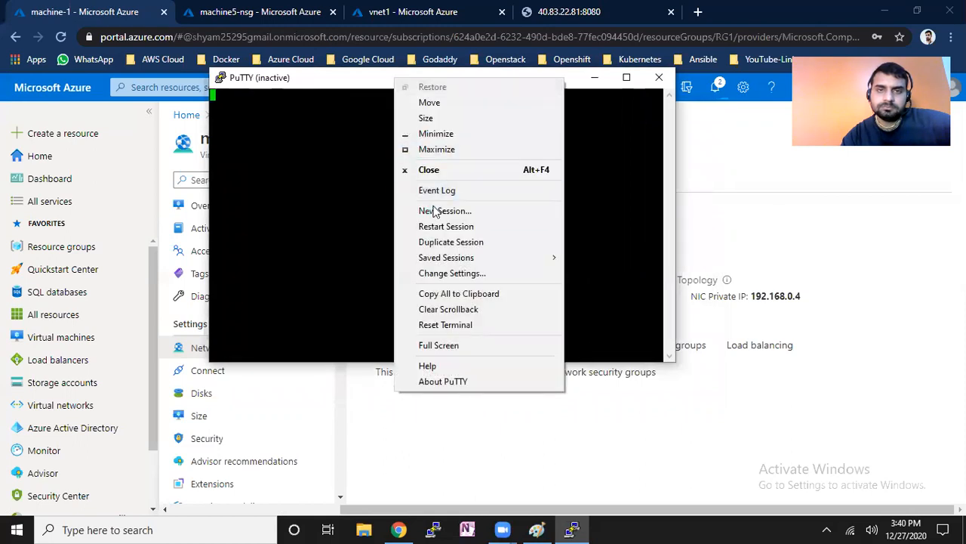
{"action": "left_click", "coordinate": [442, 227]}
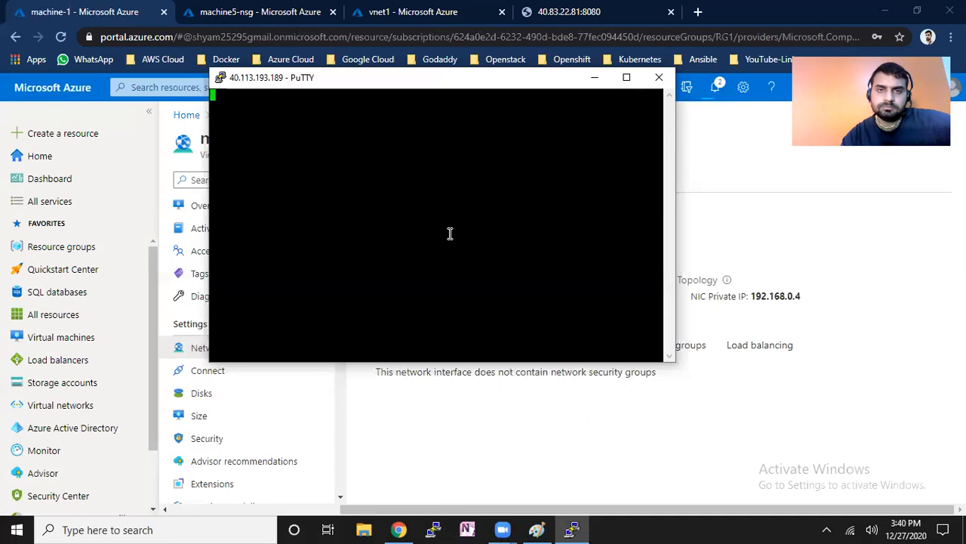
{"action": "left_click", "coordinate": [548, 316]}
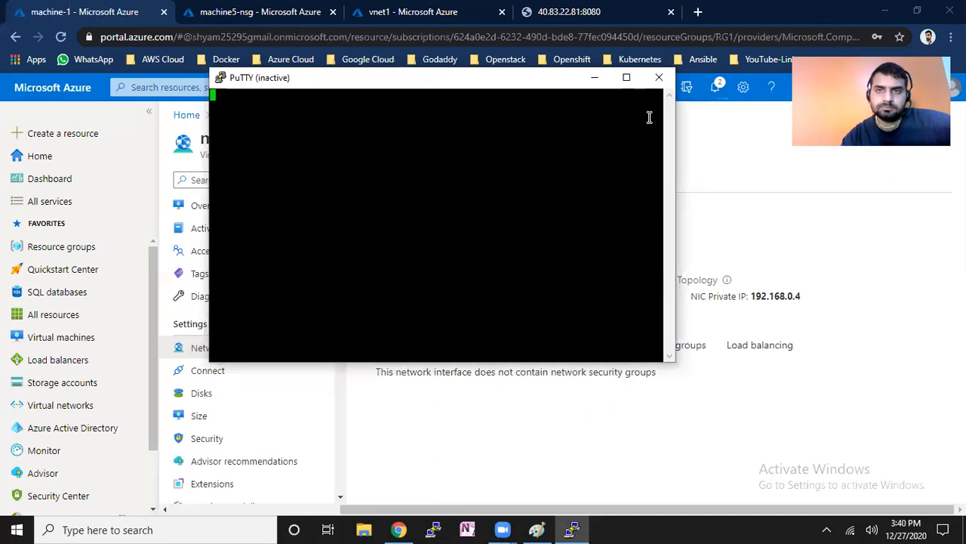
{"action": "left_click", "coordinate": [659, 77]}
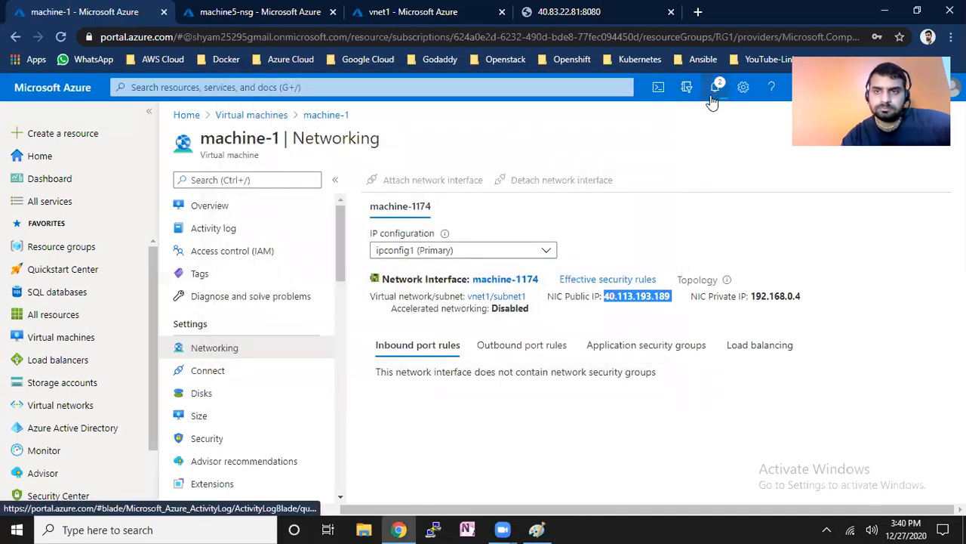
Check the deployment notifications and open the overview of machine-1.
{"action": "left_click", "coordinate": [714, 91]}
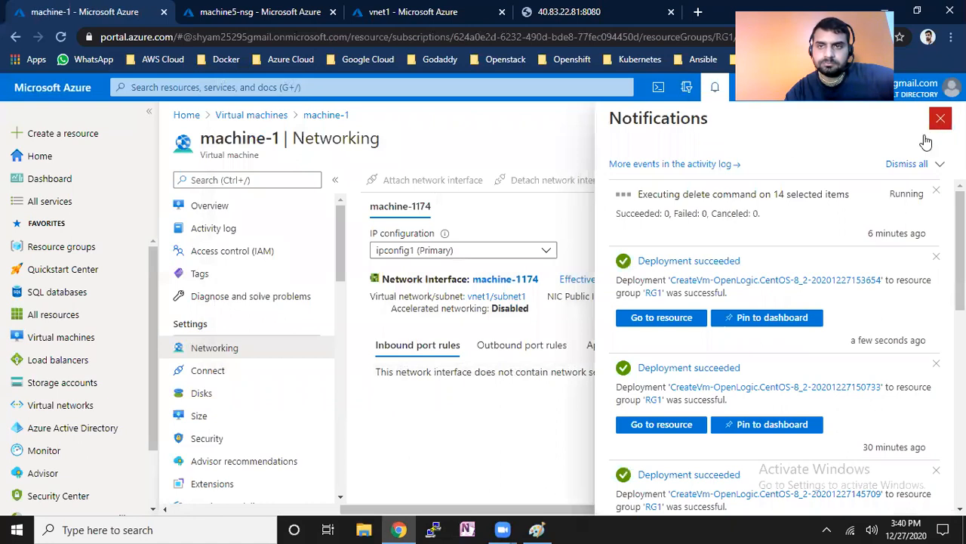
{"action": "left_click", "coordinate": [941, 122]}
{"action": "left_click", "coordinate": [230, 207]}
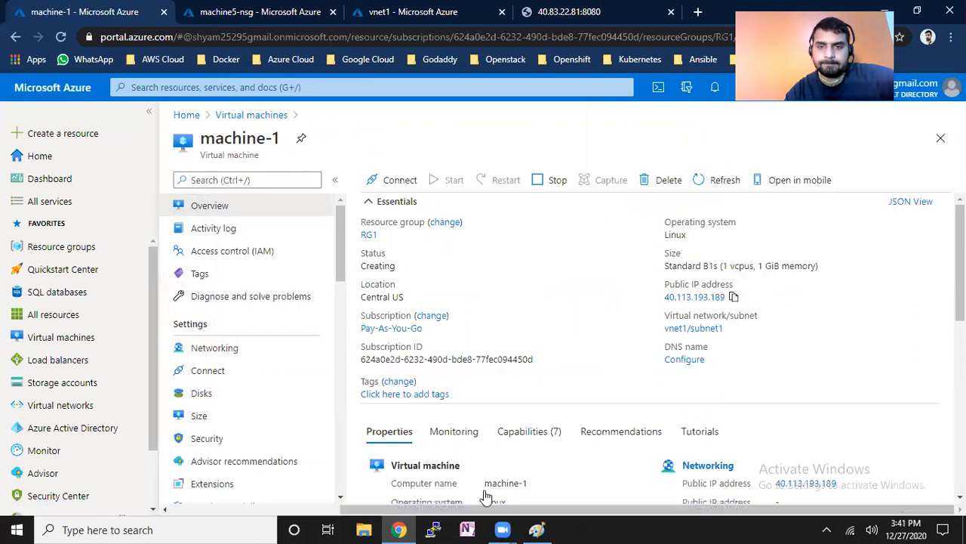
Switch to PuTTY, try to open an SSH connection to 40.113.193.189 on port 22, and close the session window.
{"action": "left_click", "coordinate": [432, 529]}
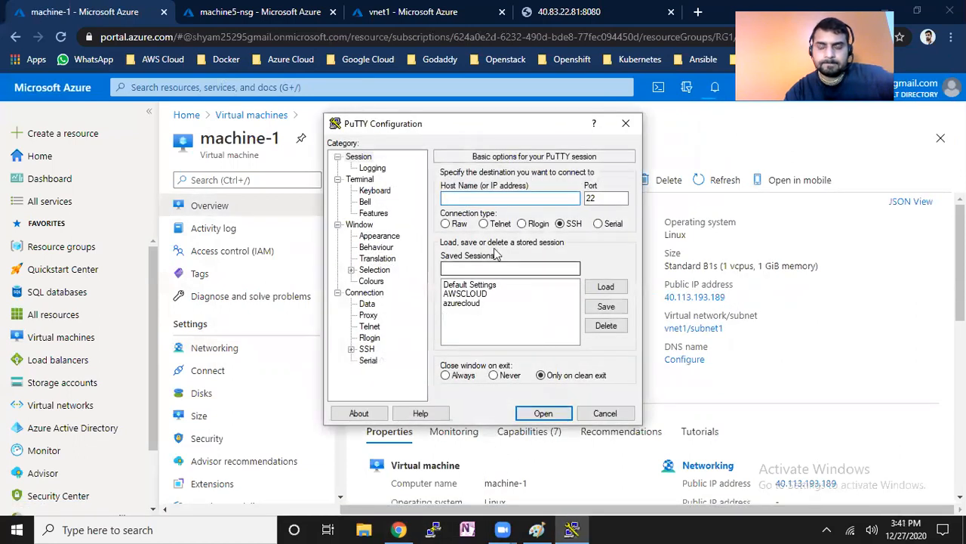
{"action": "type", "text": "40.113.193.189"}
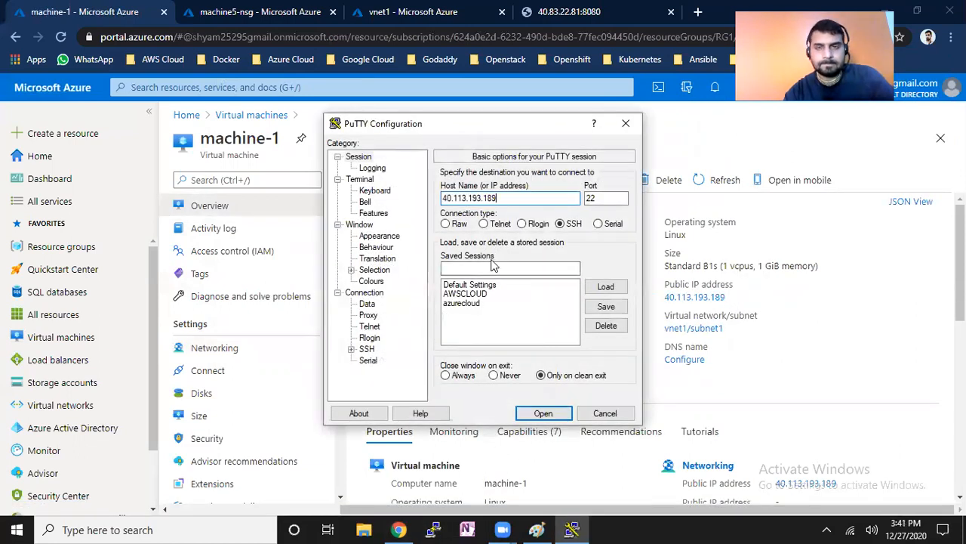
{"action": "left_click", "coordinate": [545, 413]}
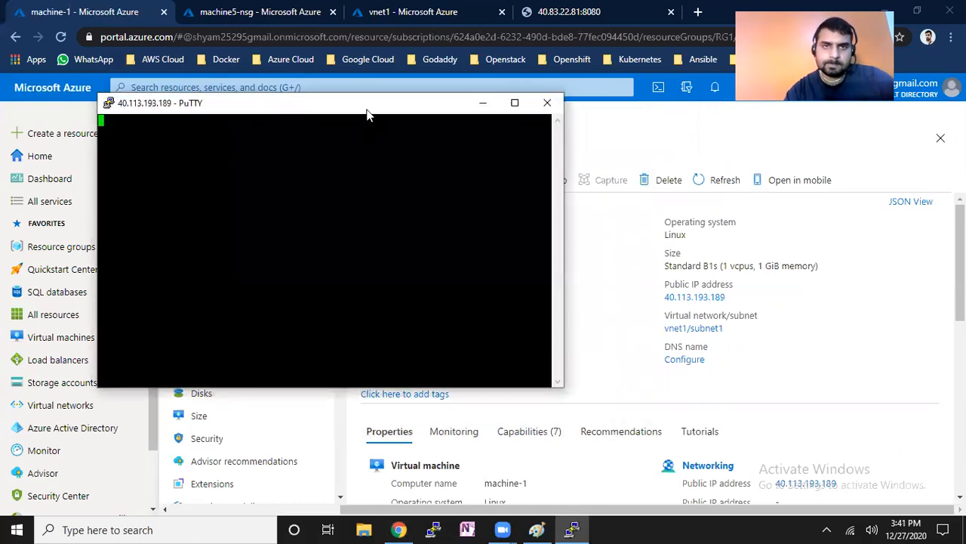
{"action": "left_click_drag", "start_coordinate": [370, 110], "coordinate": [474, 115]}
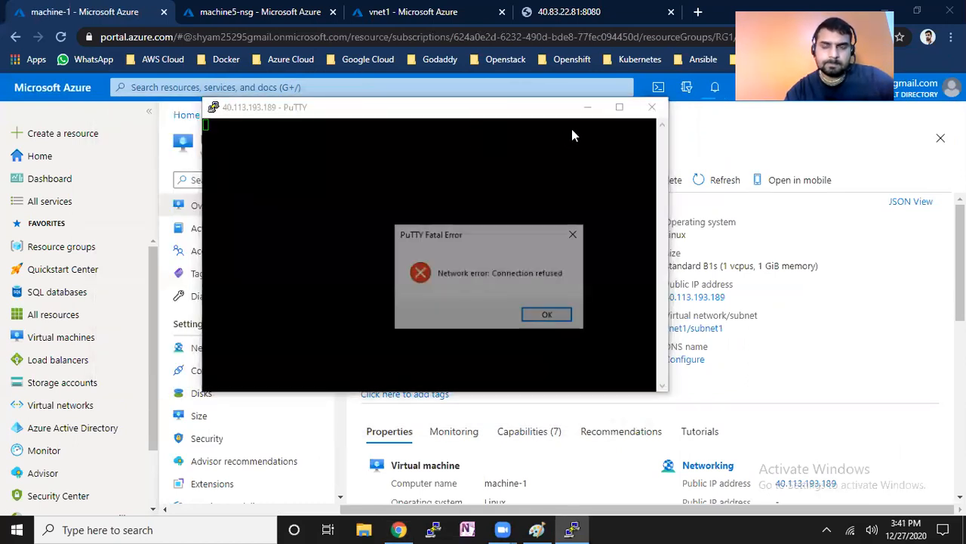
{"action": "left_click", "coordinate": [559, 316]}
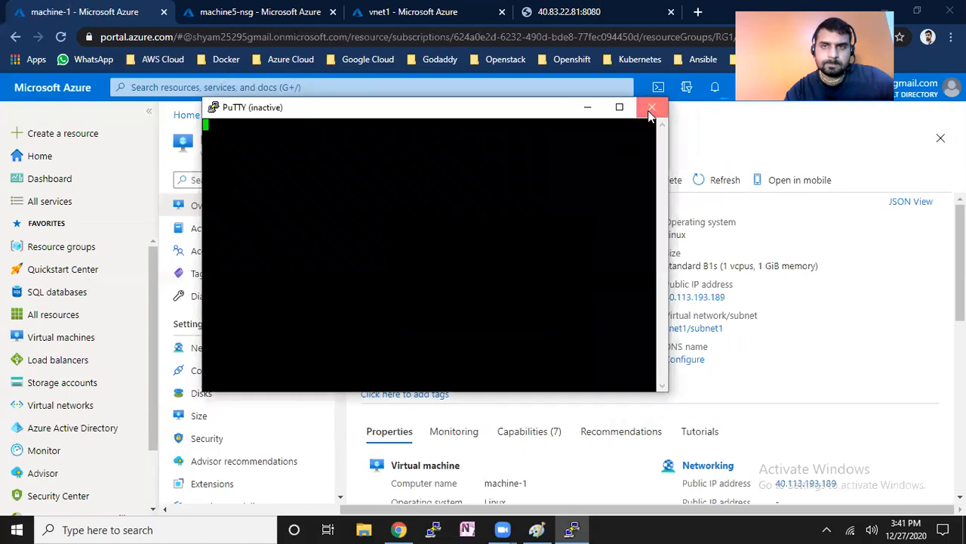
{"action": "left_click", "coordinate": [652, 106]}
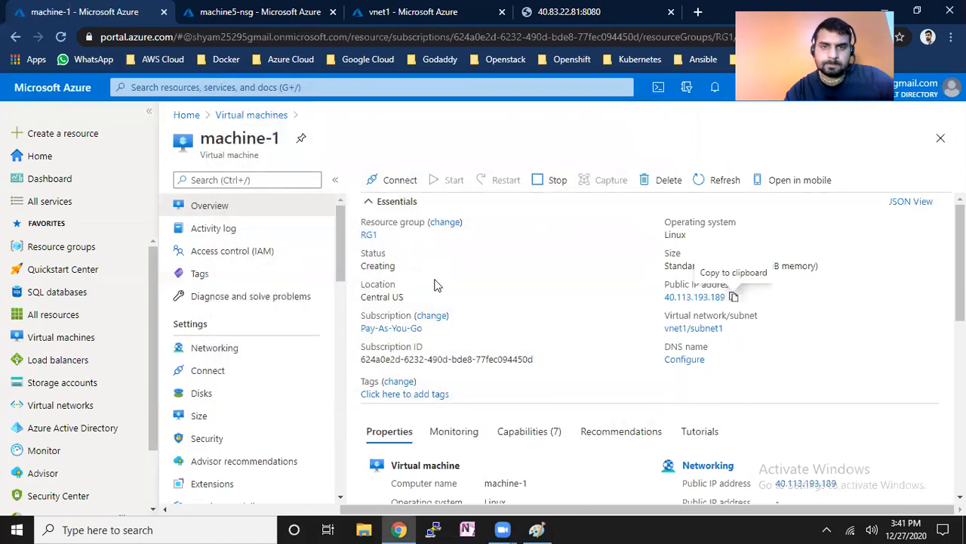
Examine machine-1's networking settings, including its port rules, application security groups, load balancing and NIC IP addresses.
{"action": "left_click", "coordinate": [260, 351]}
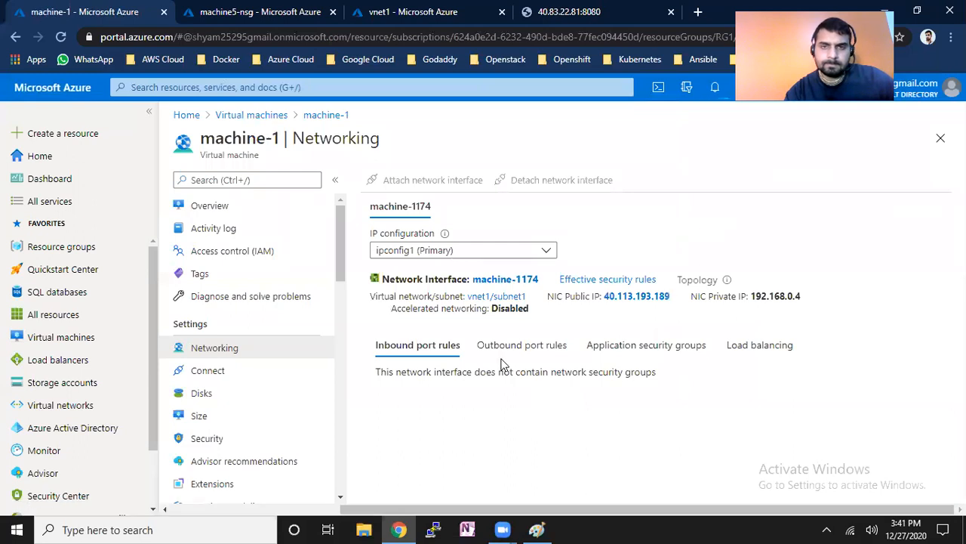
{"action": "left_click", "coordinate": [510, 351]}
{"action": "left_click", "coordinate": [607, 351]}
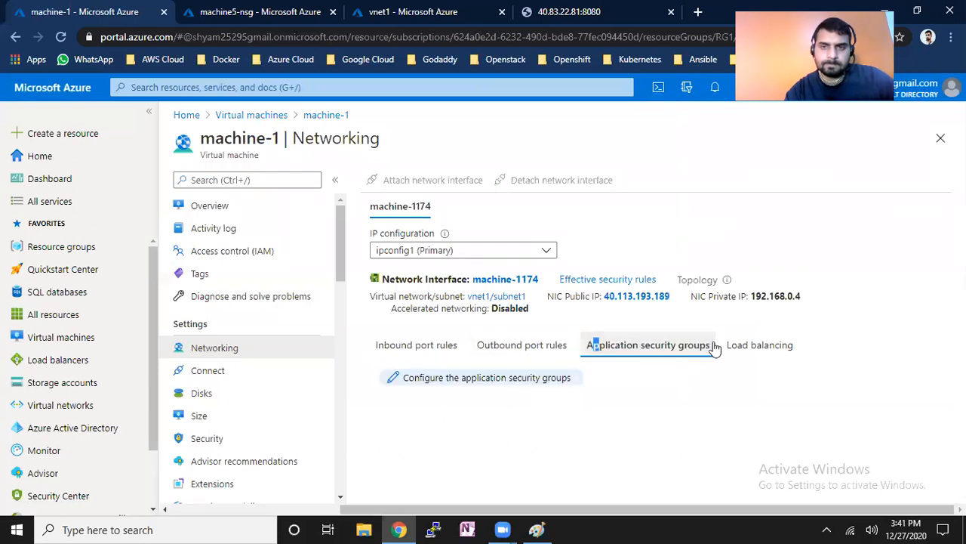
{"action": "left_click", "coordinate": [728, 346]}
{"action": "left_click", "coordinate": [451, 350]}
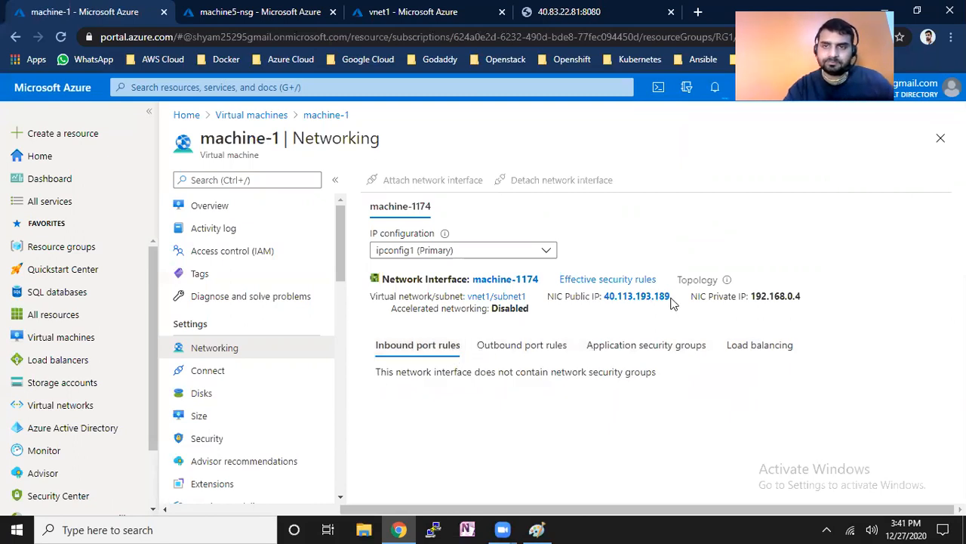
{"action": "triple_click", "coordinate": [640, 304]}
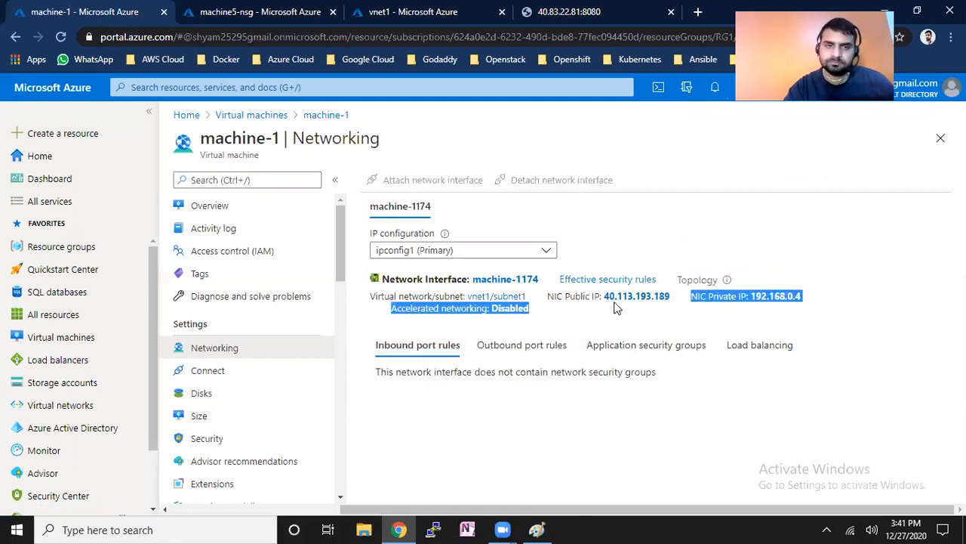
Return to the overview of machine-1 and refresh it twice to check the machine's status.
{"action": "left_click", "coordinate": [235, 208]}
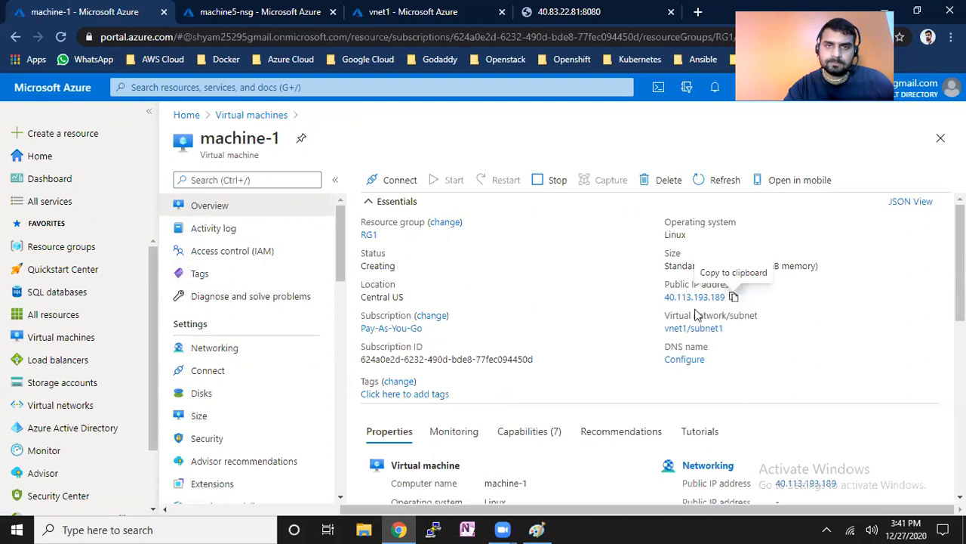
{"action": "left_click", "coordinate": [404, 265]}
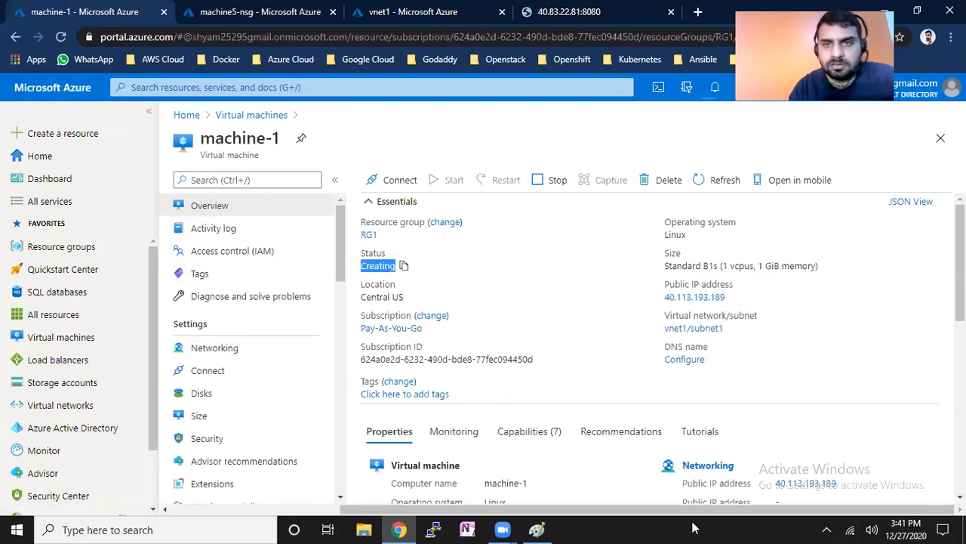
{"action": "left_click", "coordinate": [718, 180]}
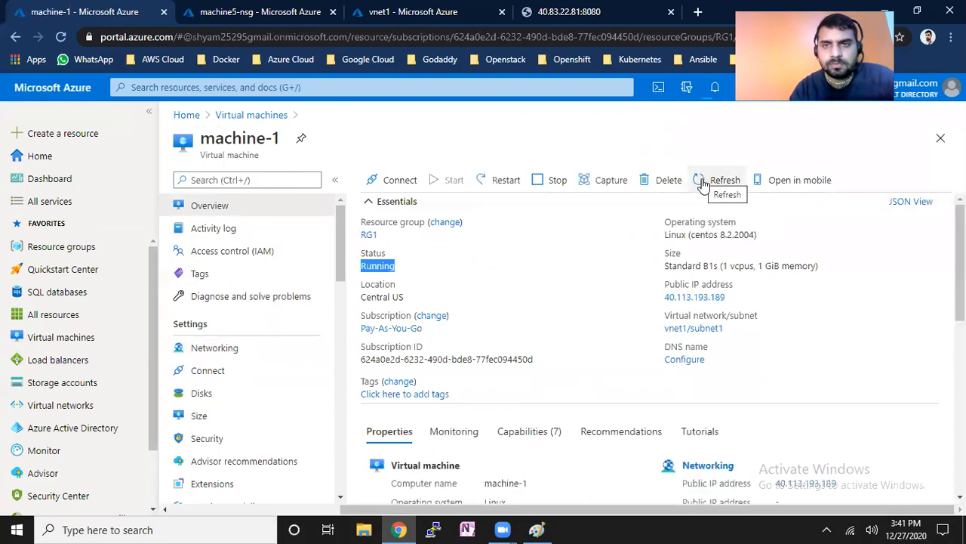
{"action": "left_click", "coordinate": [704, 183]}
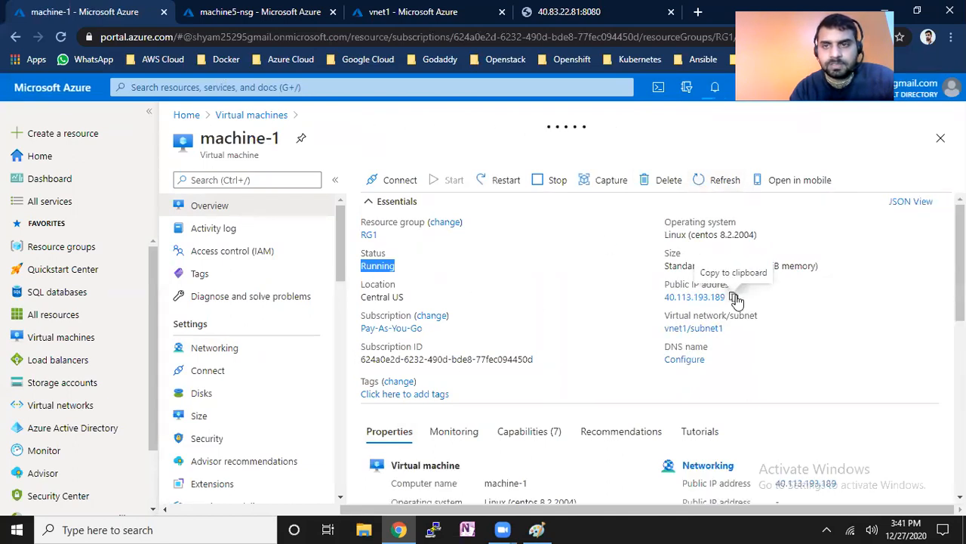
Copy machine-1's public IP address, open a PuTTY SSH session to it on port 22, and trust the server's host key.
{"action": "left_click", "coordinate": [733, 297]}
{"action": "left_click", "coordinate": [435, 530]}
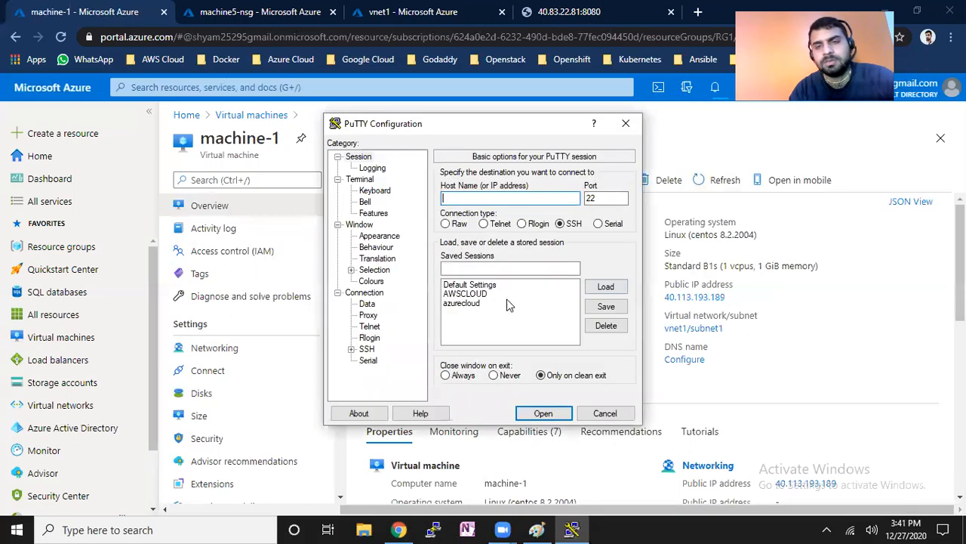
{"action": "key", "text": "ctrl+v"}
{"action": "left_click", "coordinate": [545, 413]}
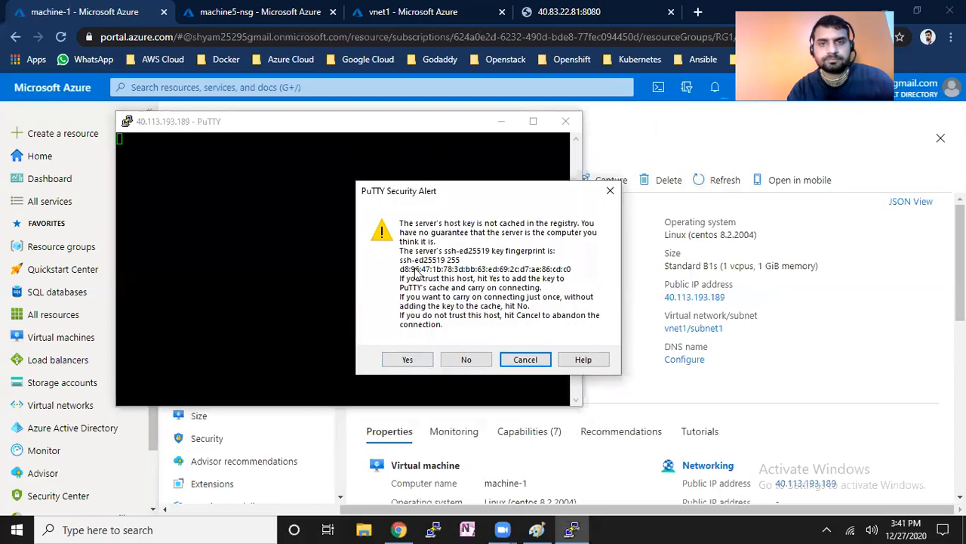
{"action": "left_click", "coordinate": [408, 359]}
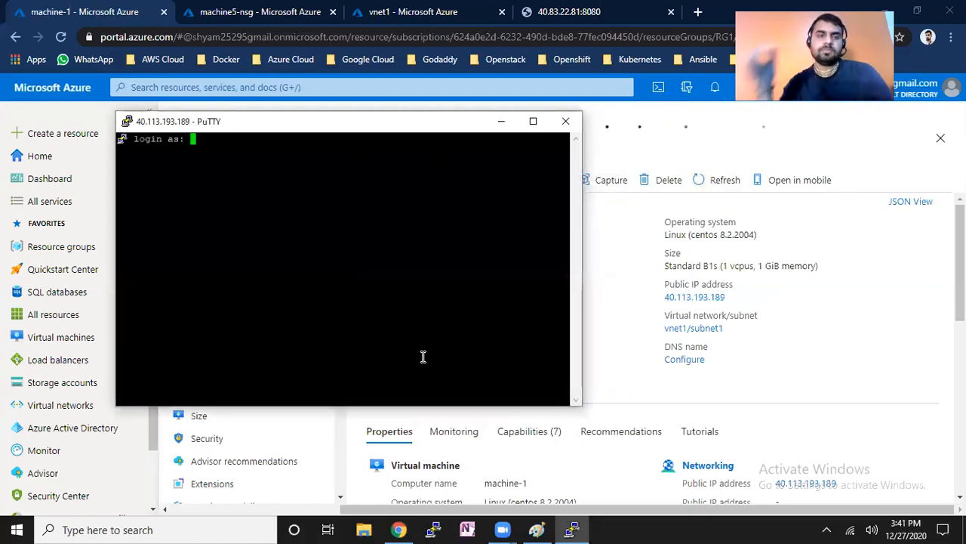
Log in to machine-1 as azureuser with the account password.
{"action": "type", "text": "azur"}
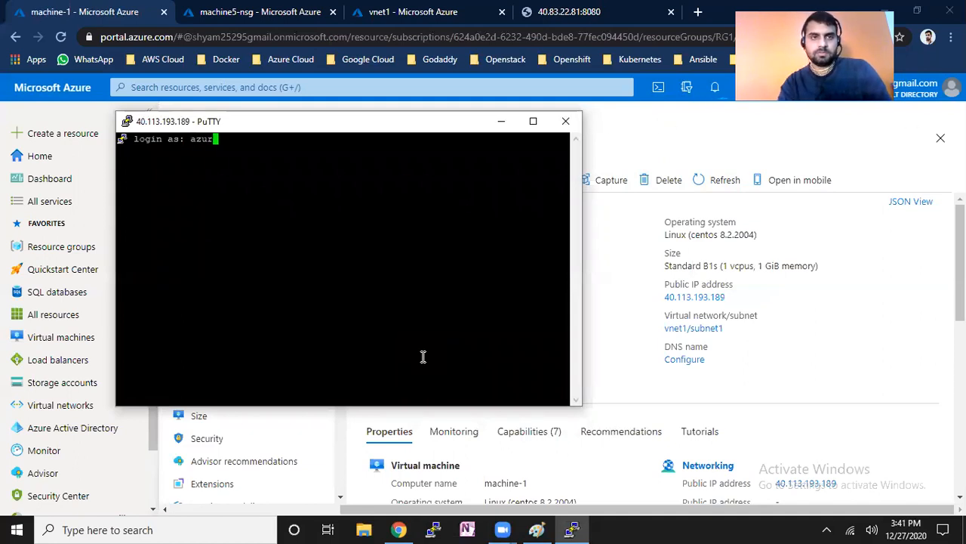
{"action": "type", "text": "euser"}
{"action": "key", "text": "Return"}
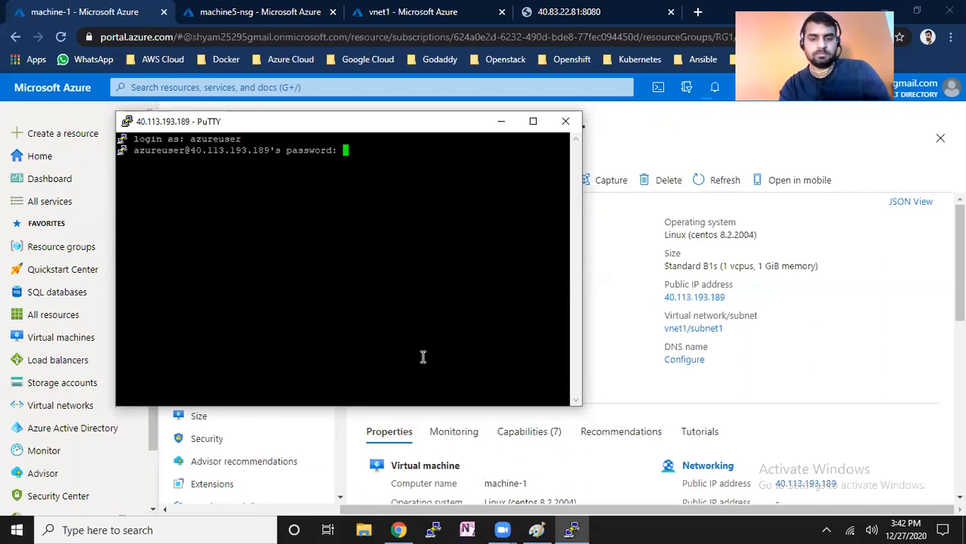
{"action": "key", "text": "Return"}
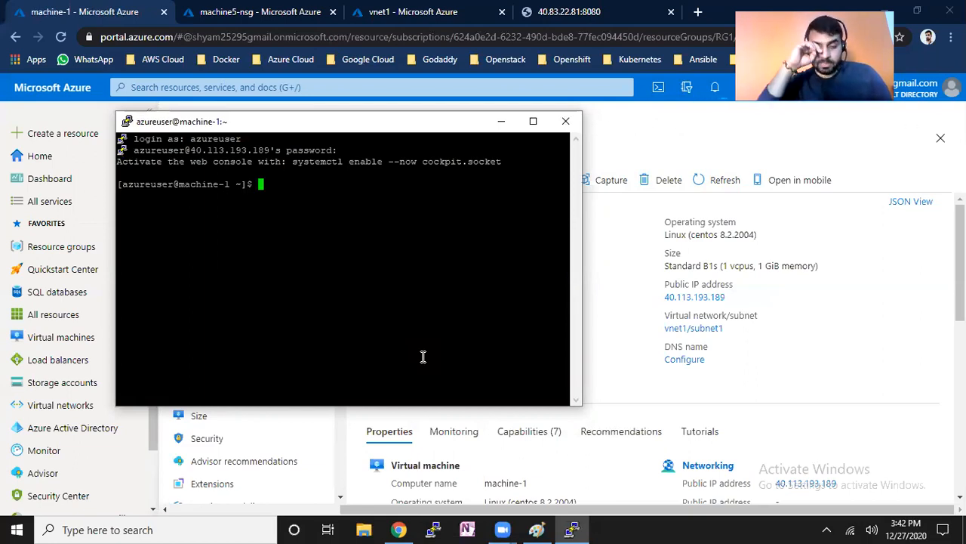
Switch to the root account on machine-1 with sudo -i.
{"action": "type", "text": "sudo -i"}
{"action": "key", "text": "Return"}
{"action": "key", "text": "Return"}
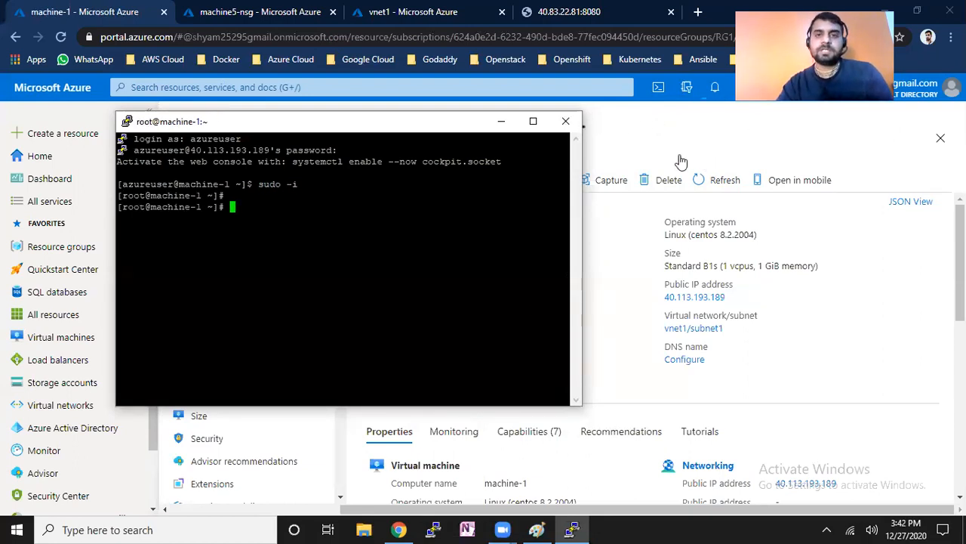
Maximize the terminal window, run ifconfig, and highlight the IPv4 address of eth0.
{"action": "left_click", "coordinate": [533, 120]}
{"action": "type", "text": "ifconfig"}
{"action": "key", "text": "Return"}
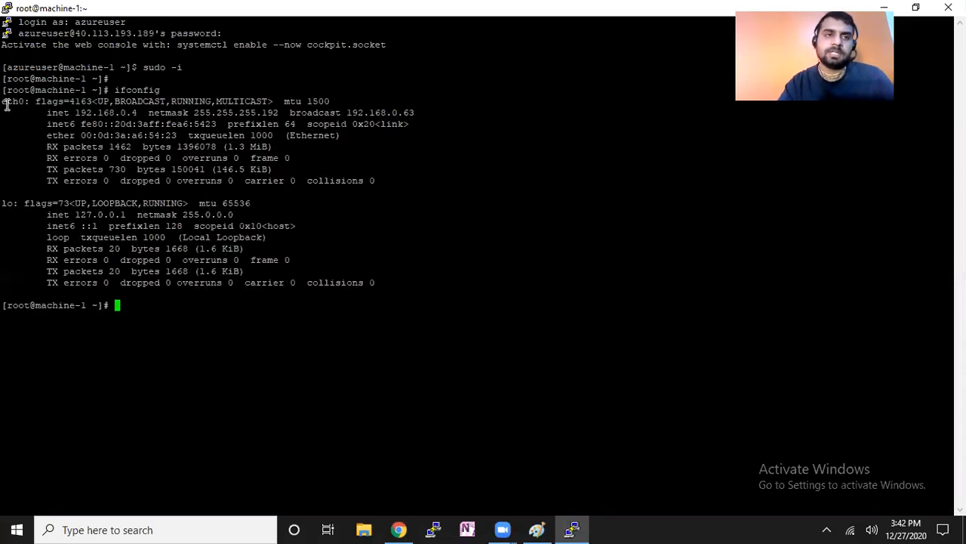
{"action": "left_click_drag", "start_coordinate": [5, 101], "coordinate": [138, 113]}
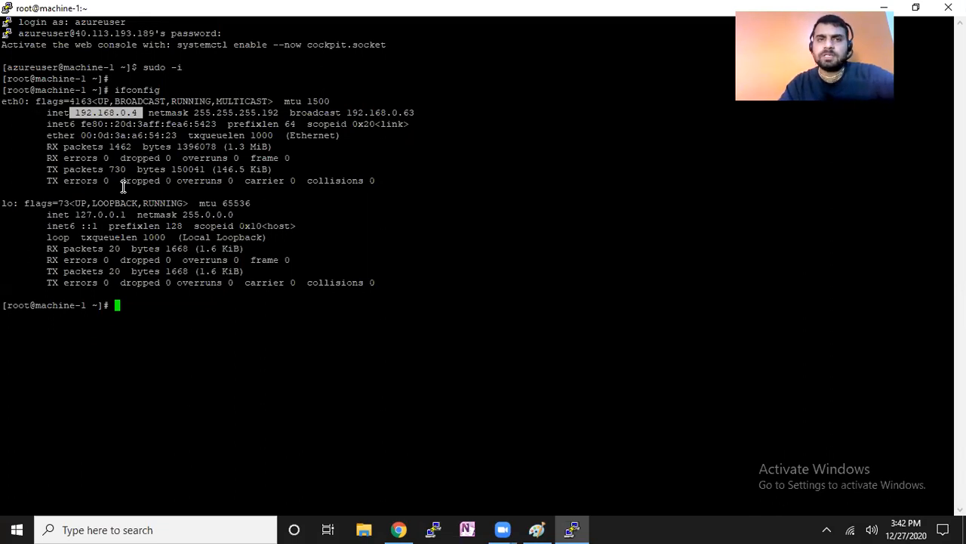
Switch to the Paint diagram and launch a second, blank Paint window with mspaint.
{"action": "left_click", "coordinate": [536, 529]}
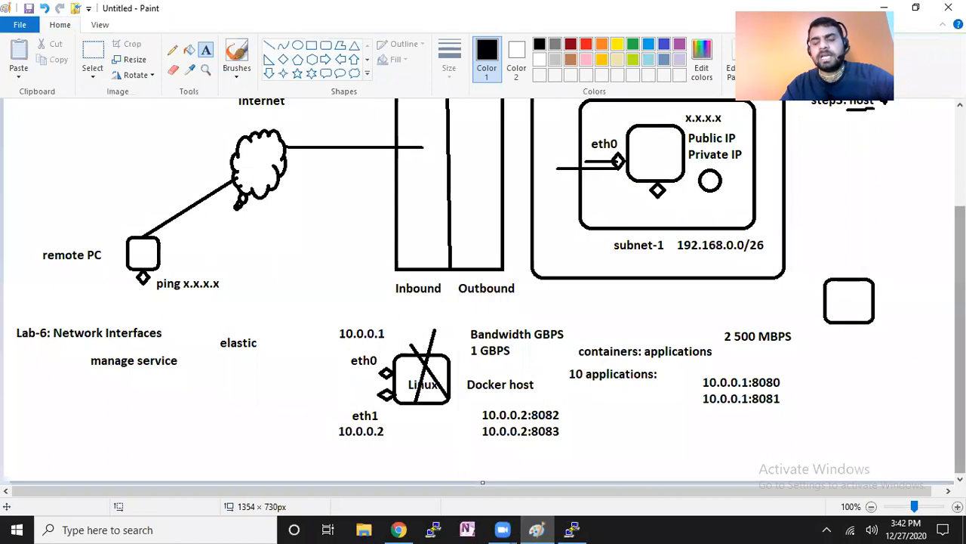
{"action": "scroll", "coordinate": [906, 287], "scroll_direction": "up", "scroll_amount": 3}
{"action": "scroll", "coordinate": [906, 286], "scroll_direction": "down", "scroll_amount": 3}
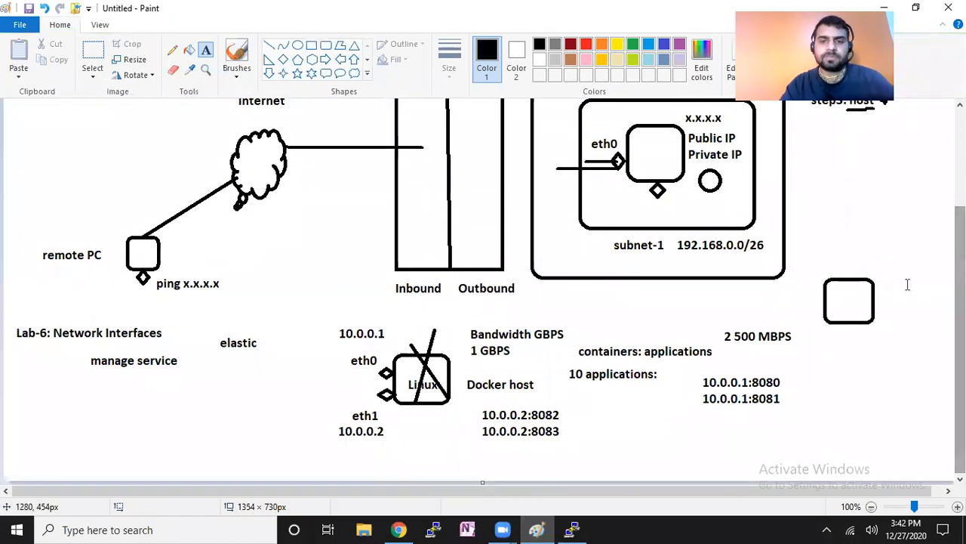
{"action": "key", "text": "super+r"}
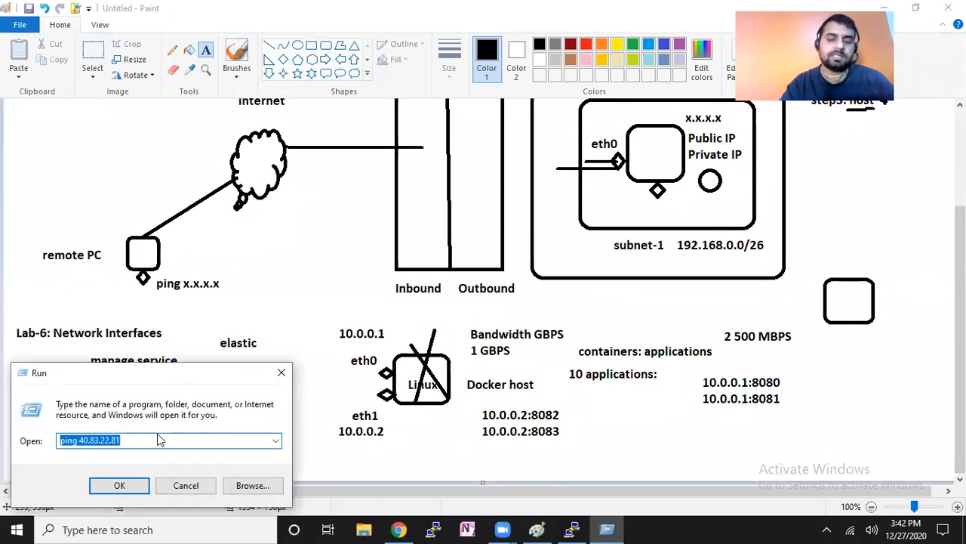
{"action": "type", "text": "msp"}
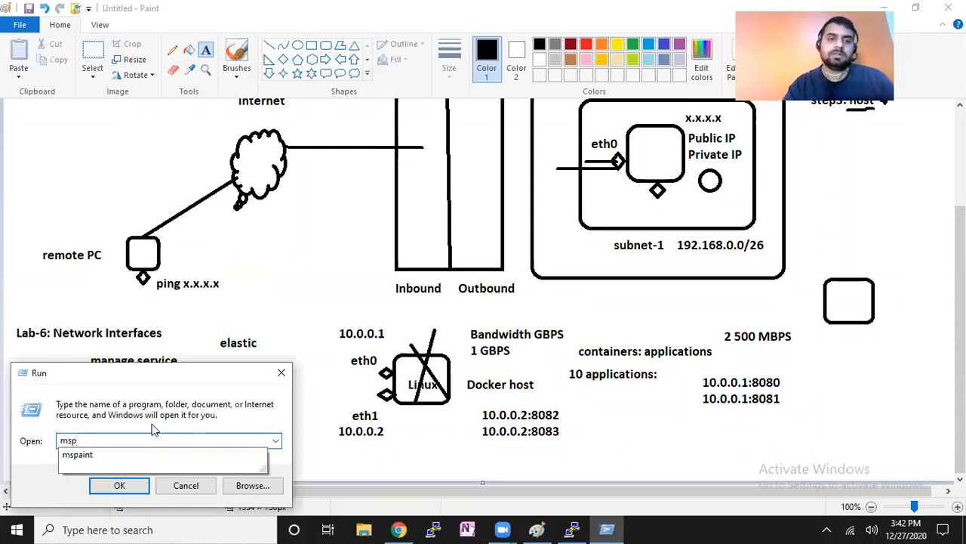
{"action": "left_click", "coordinate": [131, 487]}
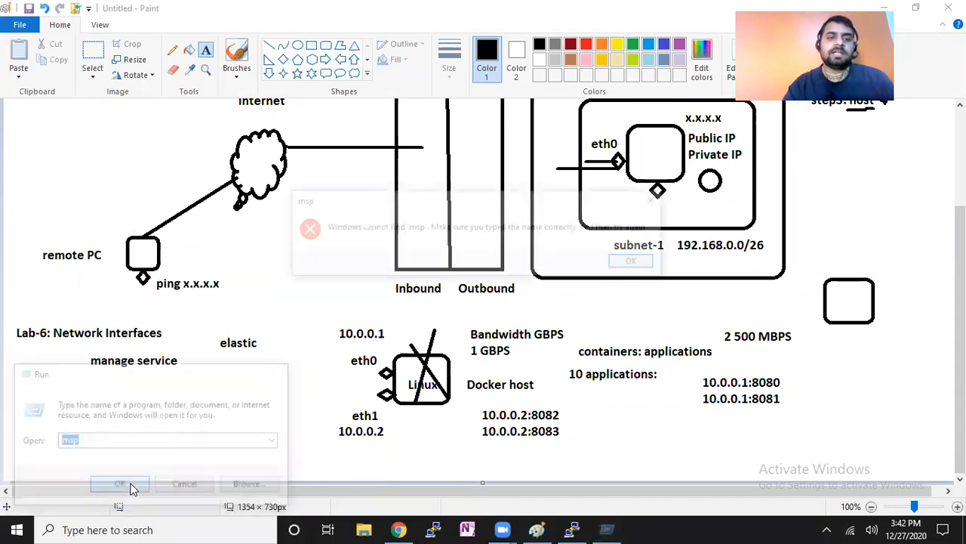
{"action": "left_click", "coordinate": [636, 261]}
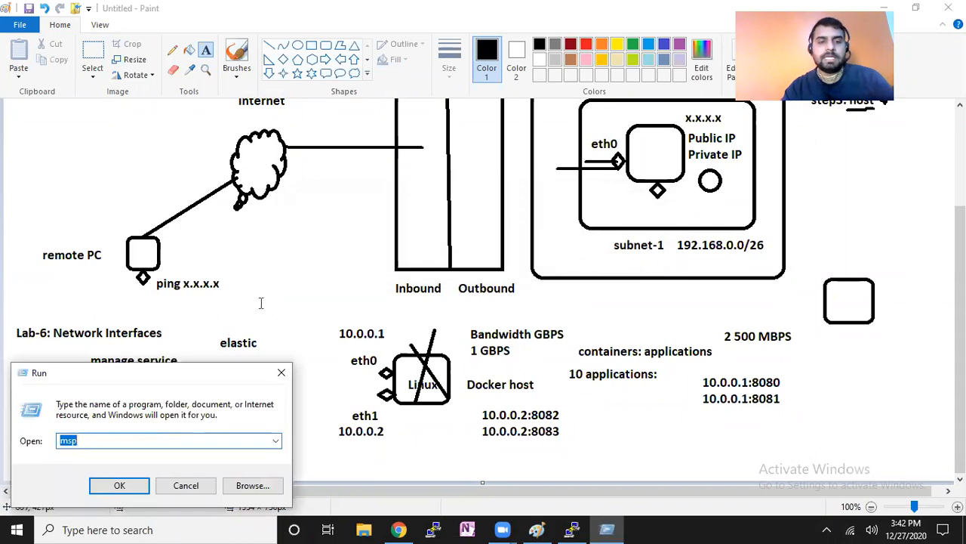
{"action": "left_click", "coordinate": [157, 445]}
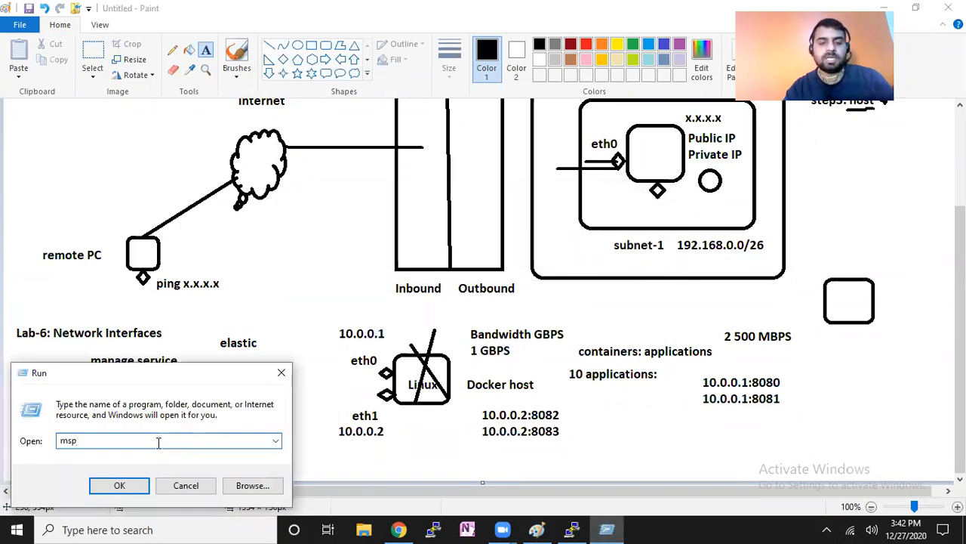
{"action": "type", "text": "a"}
{"action": "key", "text": "Down"}
{"action": "key", "text": "Return"}
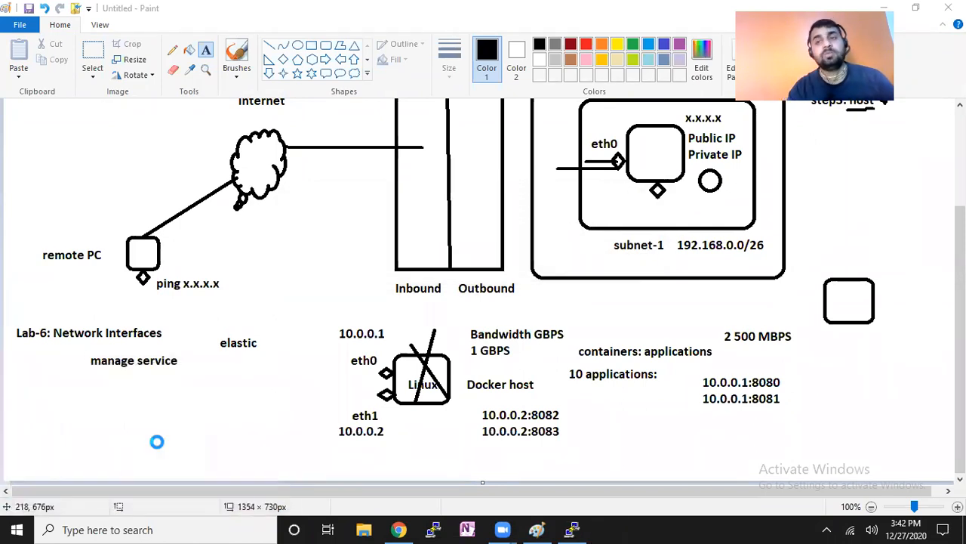
Add the text note "1. stop" near the upper-left corner of the blank canvas.
{"action": "left_click", "coordinate": [206, 51]}
{"action": "left_click_drag", "start_coordinate": [47, 114], "coordinate": [524, 190]}
{"action": "type", "text": "1"}
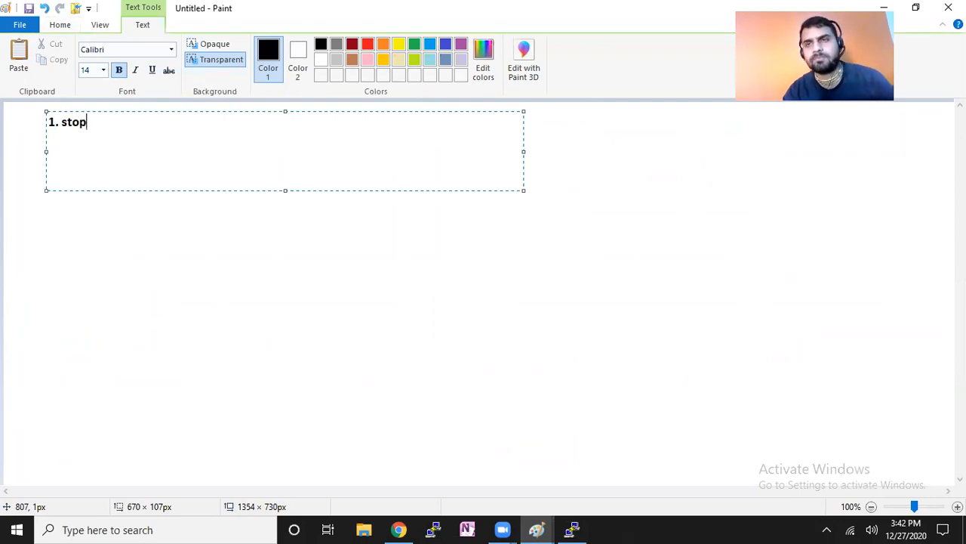
{"action": "type", "text": ". stop"}
{"action": "key", "text": "Return"}
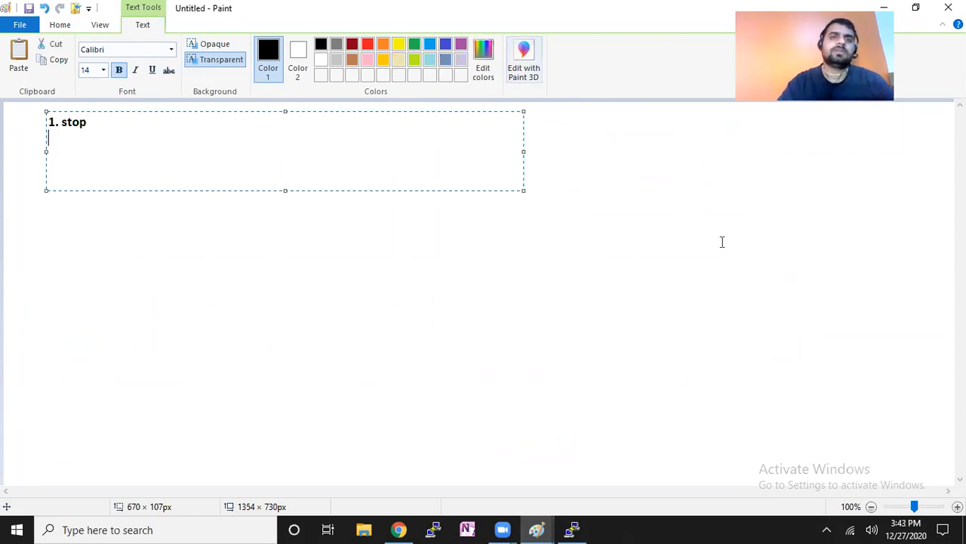
{"action": "left_click", "coordinate": [339, 113]}
Add the text label "vnet1 (192.168.0.0/24)" to the right of the stop note.
{"action": "left_click_drag", "start_coordinate": [294, 118], "coordinate": [659, 191]}
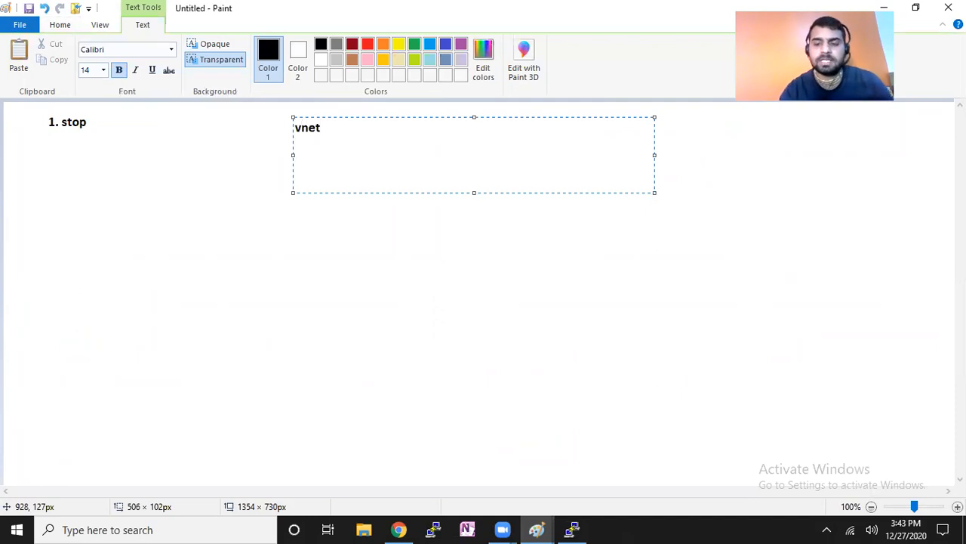
{"action": "type", "text": "vnet ()"}
{"action": "key", "text": "Left"}
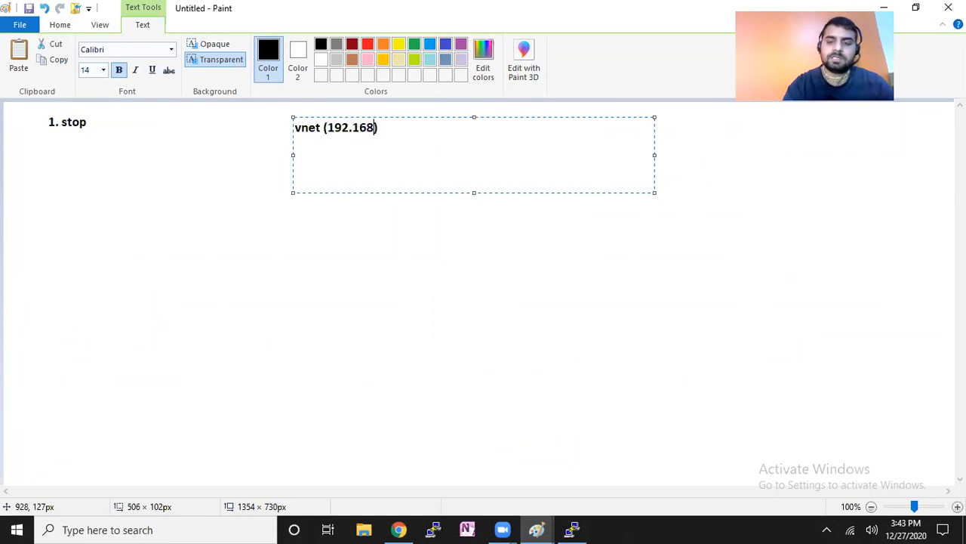
{"action": "key", "text": "BackSpace"}
{"action": "key", "text": "BackSpace"}
{"action": "type", "text": "0.0/24"}
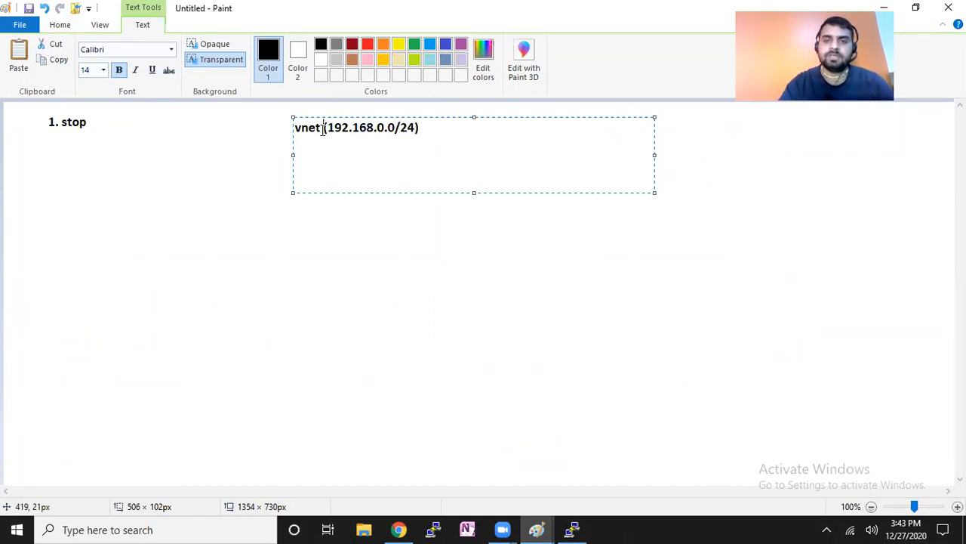
{"action": "type", "text": "1"}
{"action": "left_click", "coordinate": [326, 244]}
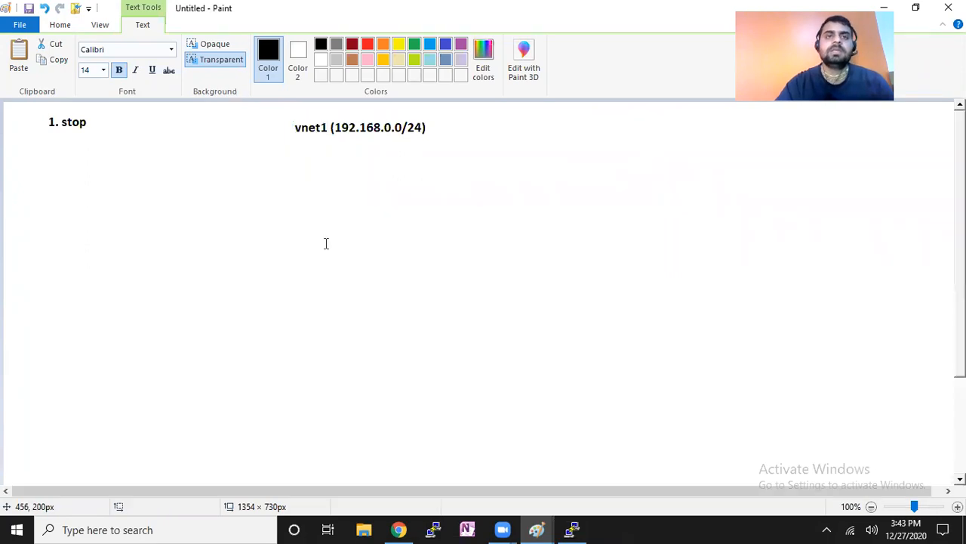
Below the vnet1 label, add side-by-side labels subnet1 and subnet2, each with the range 192.168.0.0/26 underneath.
{"action": "left_click_drag", "start_coordinate": [232, 205], "coordinate": [734, 244]}
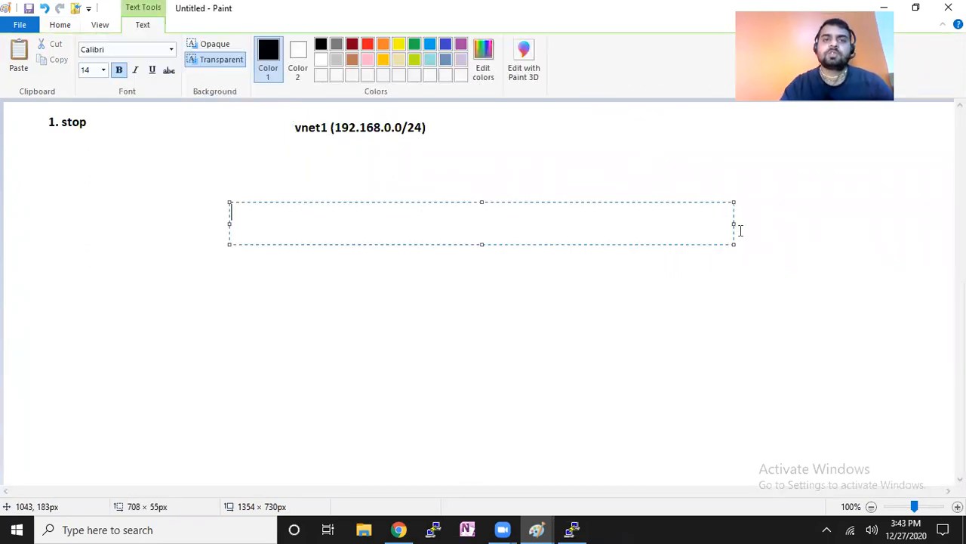
{"action": "type", "text": "subnet1                              subnet2"}
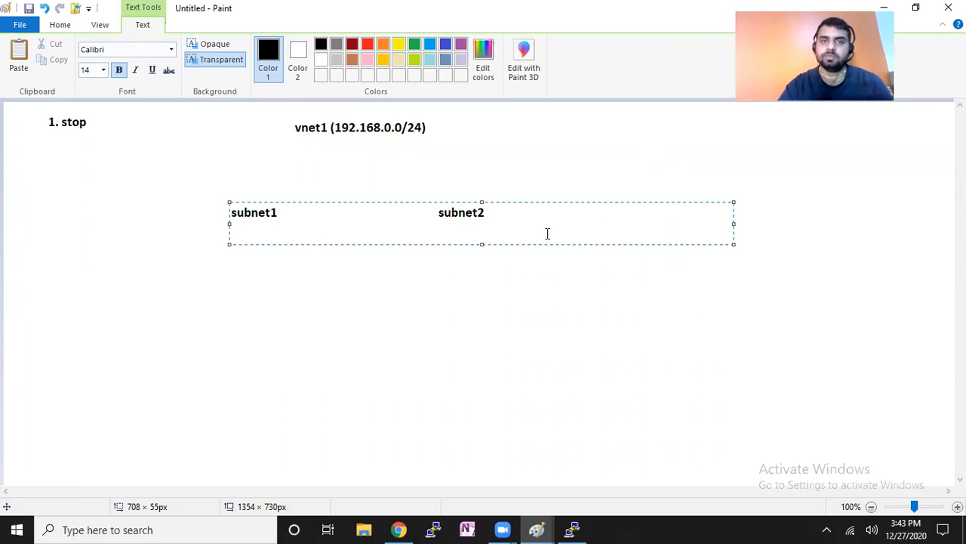
{"action": "left_click", "coordinate": [207, 254]}
{"action": "left_click_drag", "start_coordinate": [214, 228], "coordinate": [361, 264]}
{"action": "type", "text": "192.168.0.0/26"}
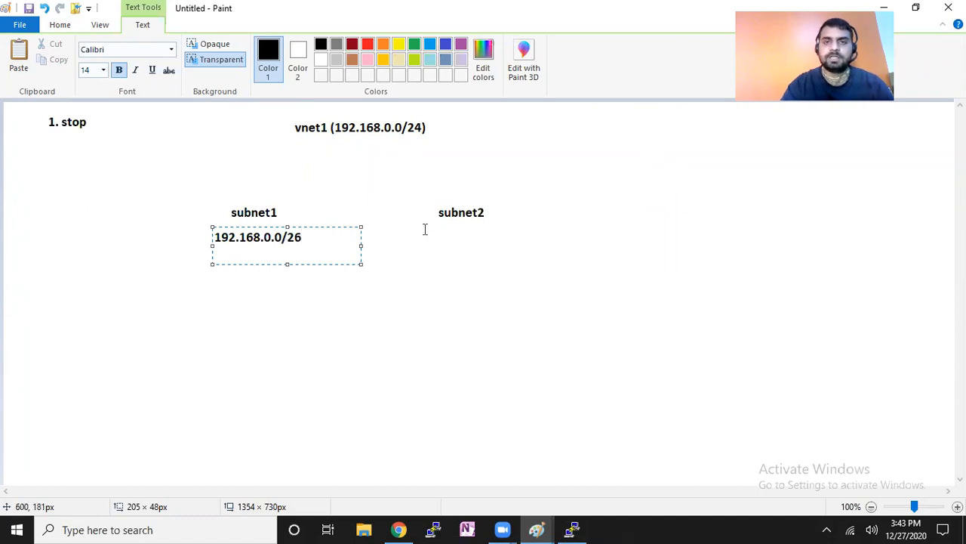
{"action": "left_click_drag", "start_coordinate": [424, 228], "coordinate": [630, 286]}
{"action": "type", "text": "192.168.0.0/26"}
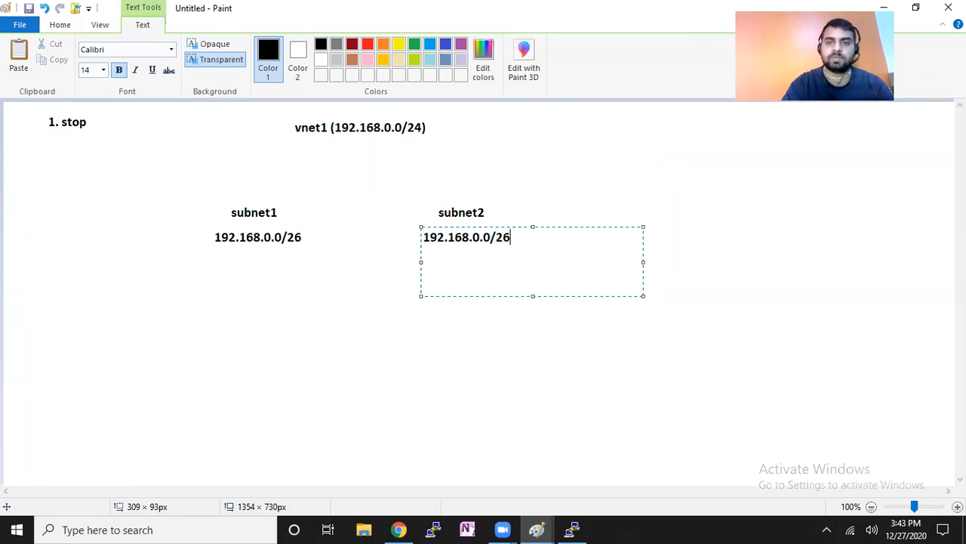
{"action": "left_click", "coordinate": [476, 342]}
Draw two straight lines connecting the vnet1 label to subnet1 and to subnet2.
{"action": "left_click", "coordinate": [269, 45]}
{"action": "left_click_drag", "start_coordinate": [266, 193], "coordinate": [355, 140]}
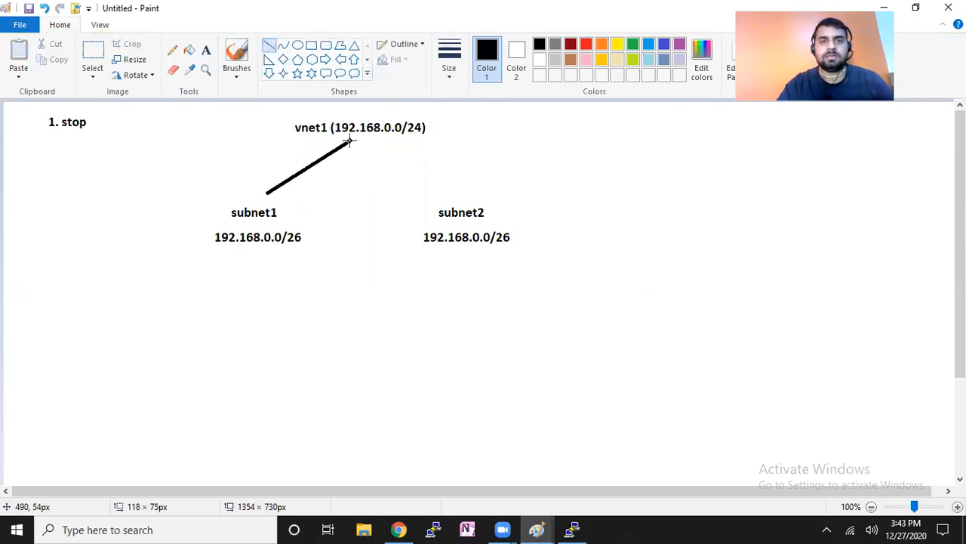
{"action": "mouse_move", "coordinate": [461, 200]}
{"action": "left_mouse_down"}
{"action": "mouse_move", "coordinate": [419, 165]}
{"action": "mouse_move", "coordinate": [356, 139]}
{"action": "left_mouse_up"}
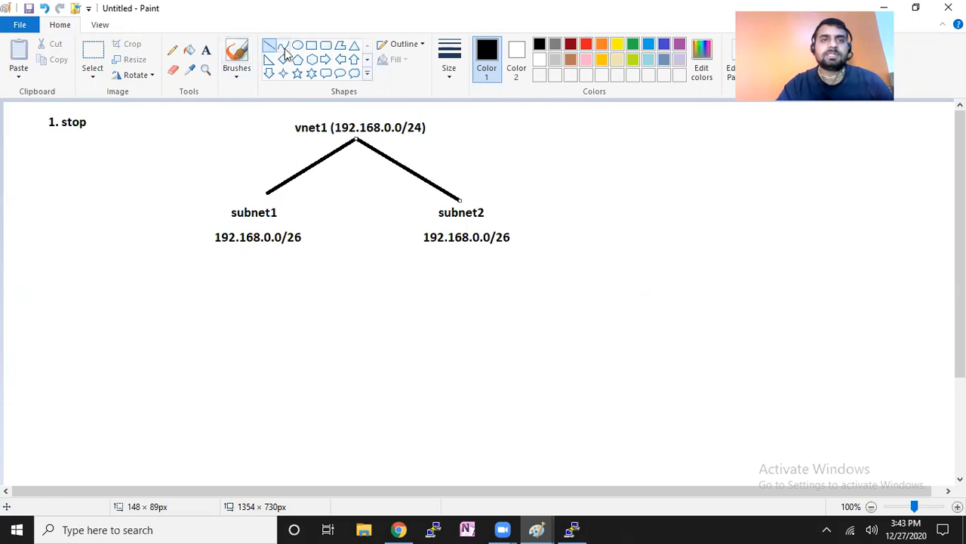
Draw a rounded rectangle under subnet1's range, with a diamond about 21 × 26 px beneath it and one about 28 × 20 px on its right edge.
{"action": "left_click", "coordinate": [325, 45]}
{"action": "mouse_move", "coordinate": [235, 259]}
{"action": "left_mouse_down"}
{"action": "mouse_move", "coordinate": [278, 295]}
{"action": "mouse_move", "coordinate": [268, 311]}
{"action": "left_mouse_up"}
{"action": "left_click", "coordinate": [282, 59]}
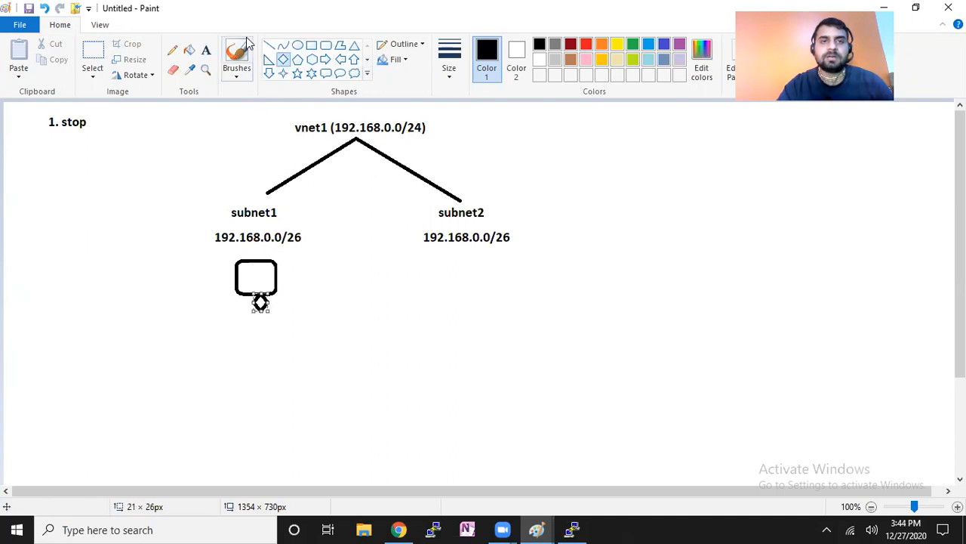
{"action": "left_click_drag", "start_coordinate": [273, 262], "coordinate": [294, 277]}
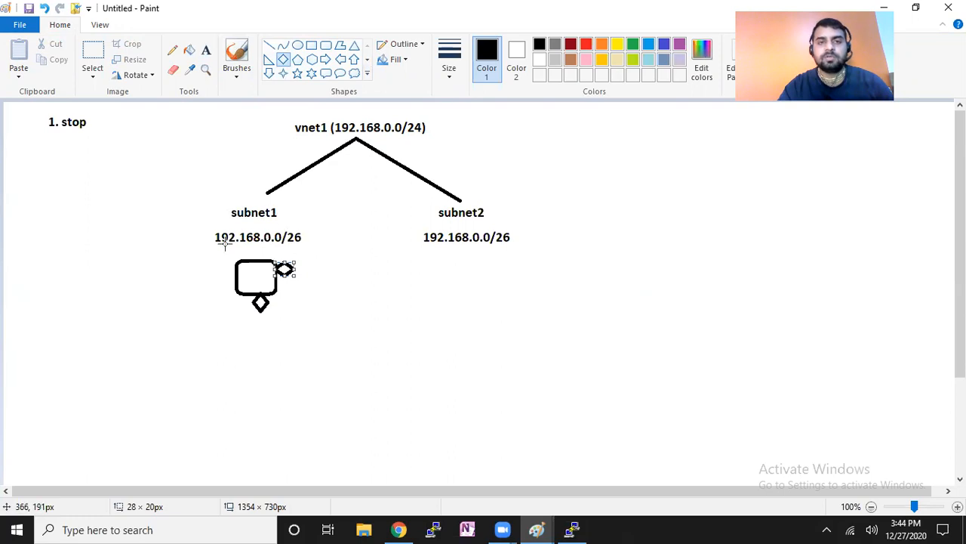
Add the address 192.168.0.4 as text beside the machine shape under subnet1.
{"action": "left_click", "coordinate": [206, 50]}
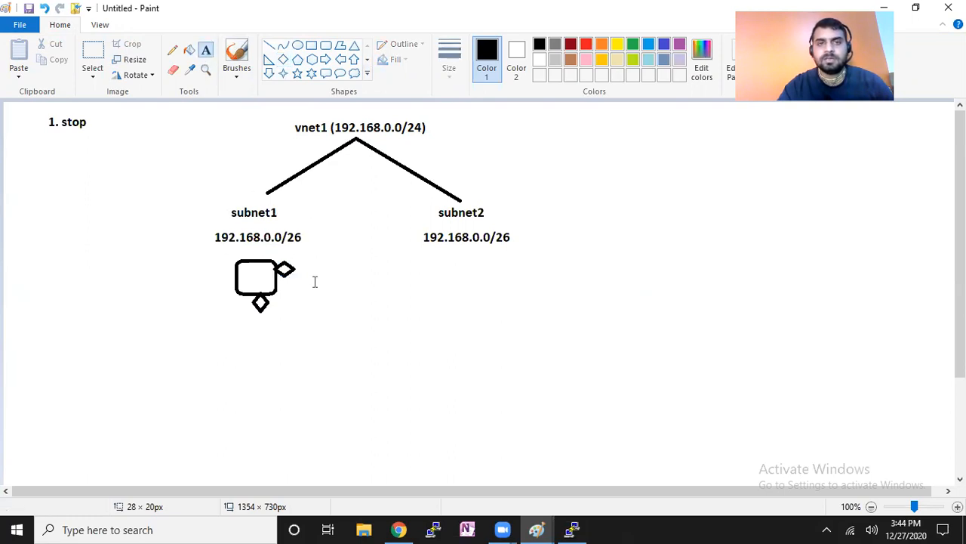
{"action": "left_click_drag", "start_coordinate": [363, 308], "coordinate": [423, 327]}
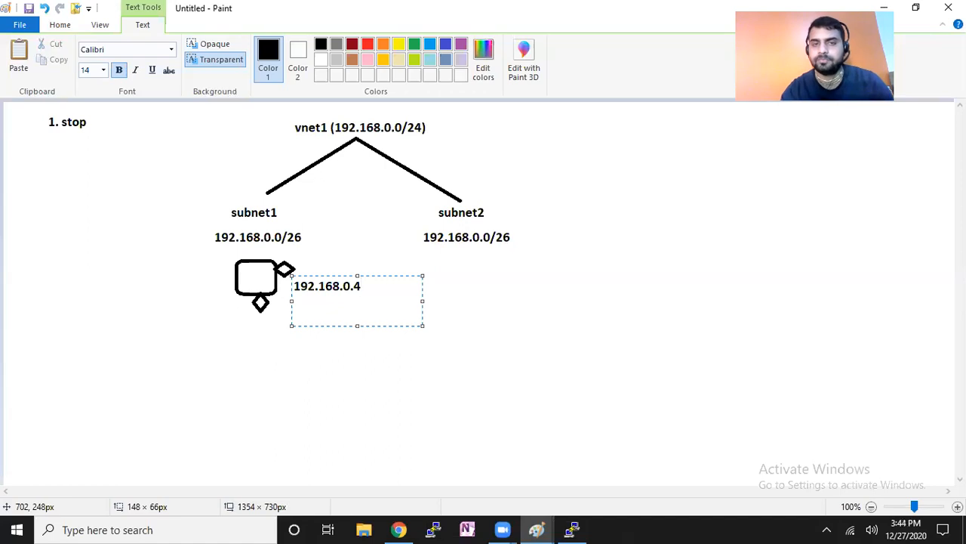
{"action": "left_click", "coordinate": [491, 310]}
Switch to machine-1's overview in the Azure portal, highlight its private IP address, and return to the new Paint diagram.
{"action": "left_click", "coordinate": [399, 529]}
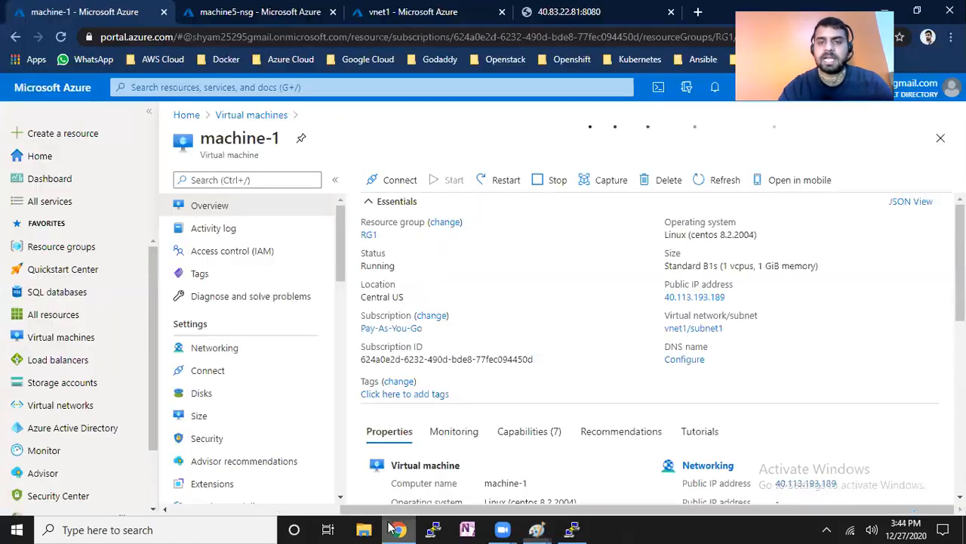
{"action": "scroll", "coordinate": [732, 295], "scroll_direction": "down", "scroll_amount": 3}
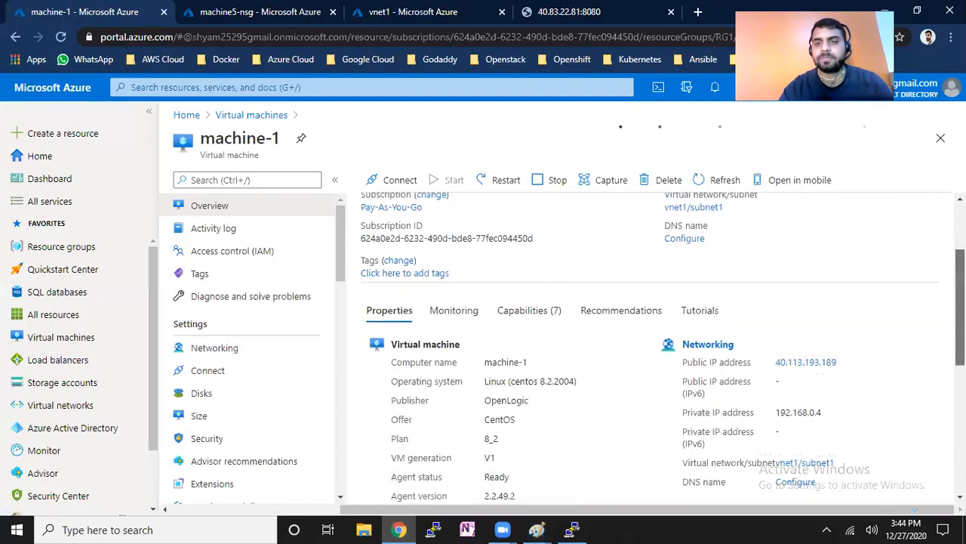
{"action": "left_click_drag", "start_coordinate": [820, 367], "coordinate": [776, 368]}
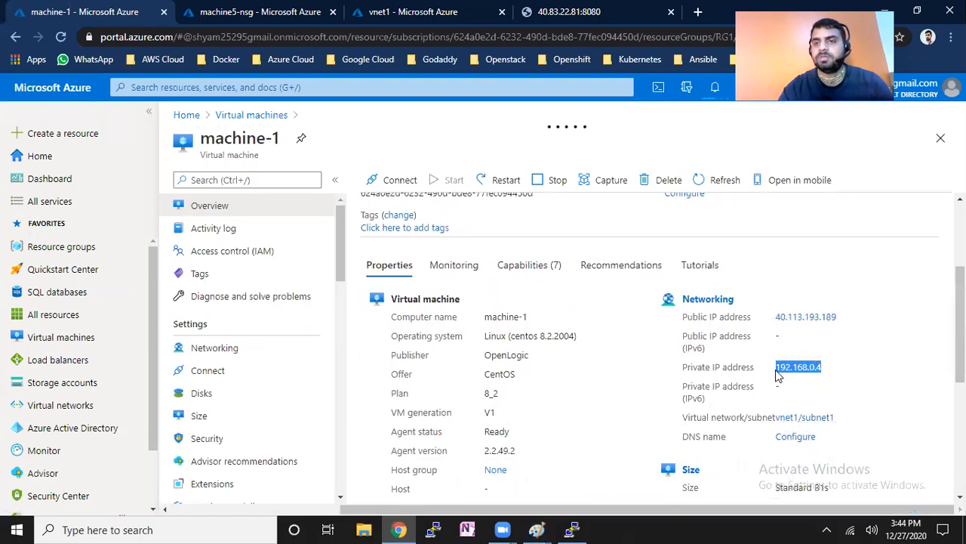
{"action": "left_click", "coordinate": [537, 529]}
{"action": "left_click", "coordinate": [453, 467]}
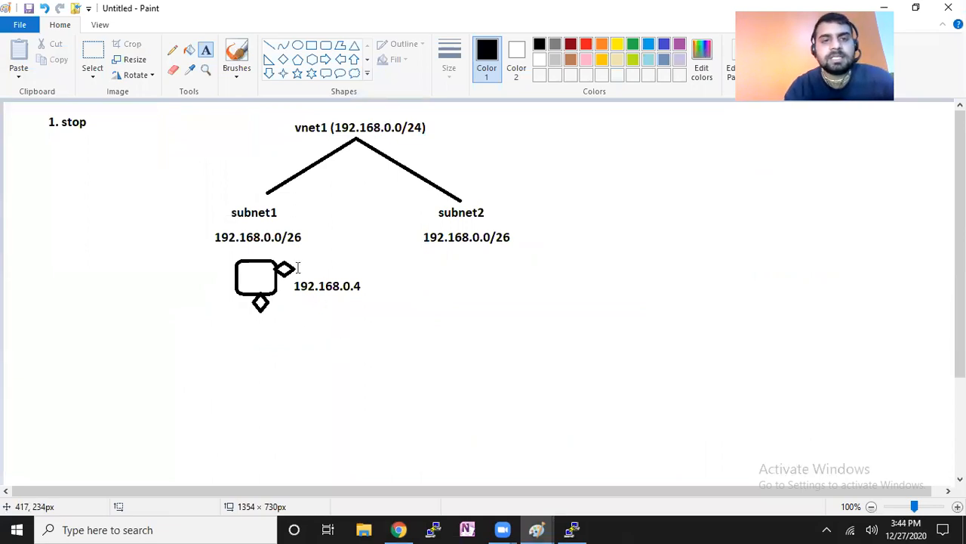
Label the machine's upper-right diamond eth0 and add another diamond about 24 × 12 px at its lower-right corner labelled eth1.
{"action": "left_click_drag", "start_coordinate": [298, 259], "coordinate": [359, 275]}
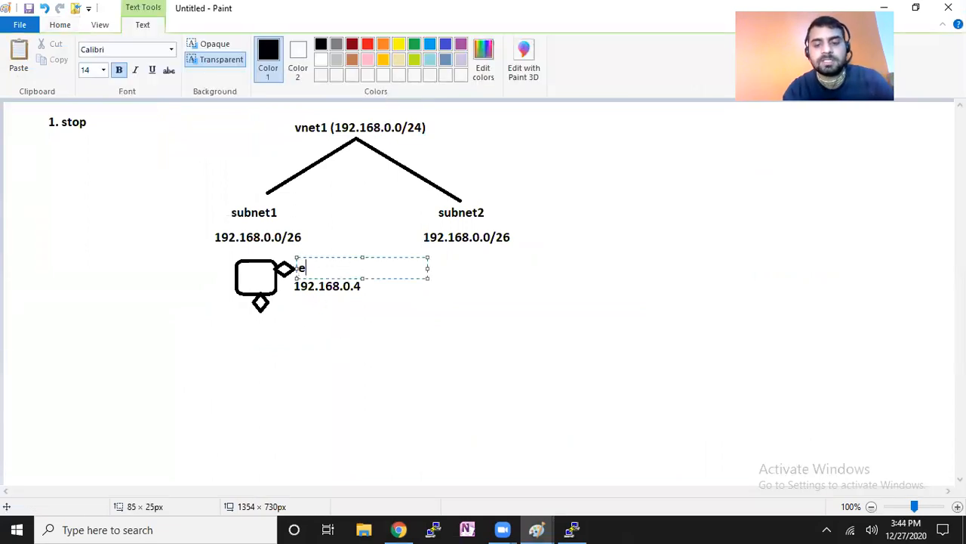
{"action": "left_click", "coordinate": [302, 319]}
{"action": "left_click", "coordinate": [283, 59]}
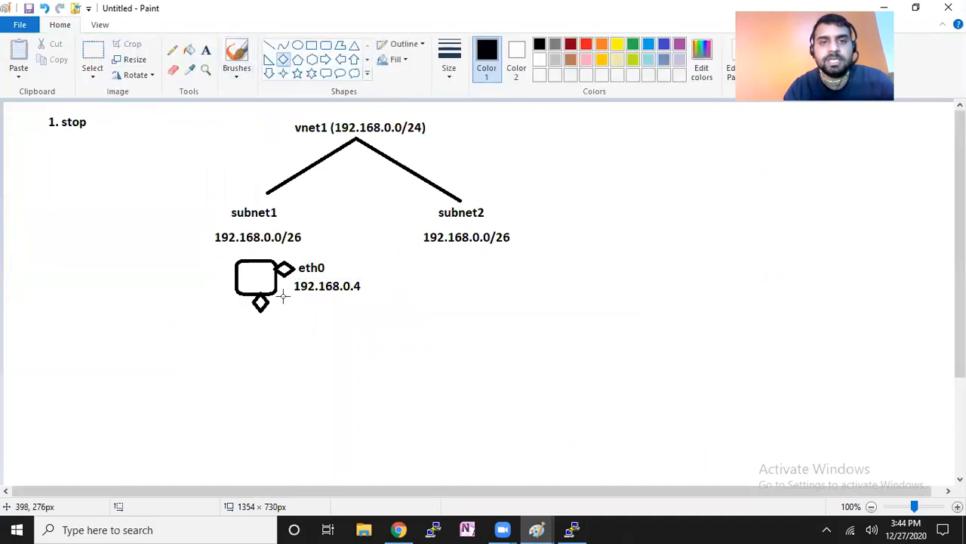
{"action": "left_click_drag", "start_coordinate": [276, 293], "coordinate": [293, 300]}
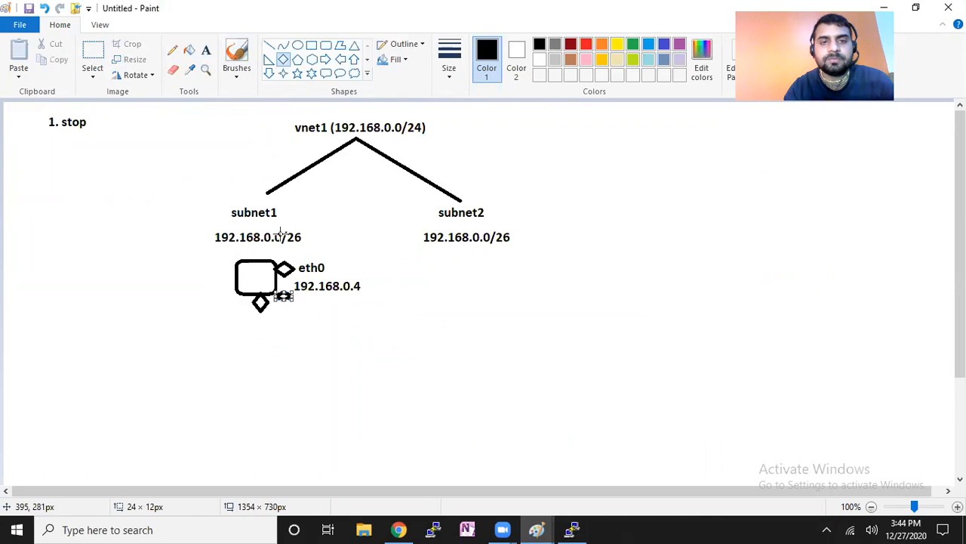
{"action": "left_click", "coordinate": [204, 50]}
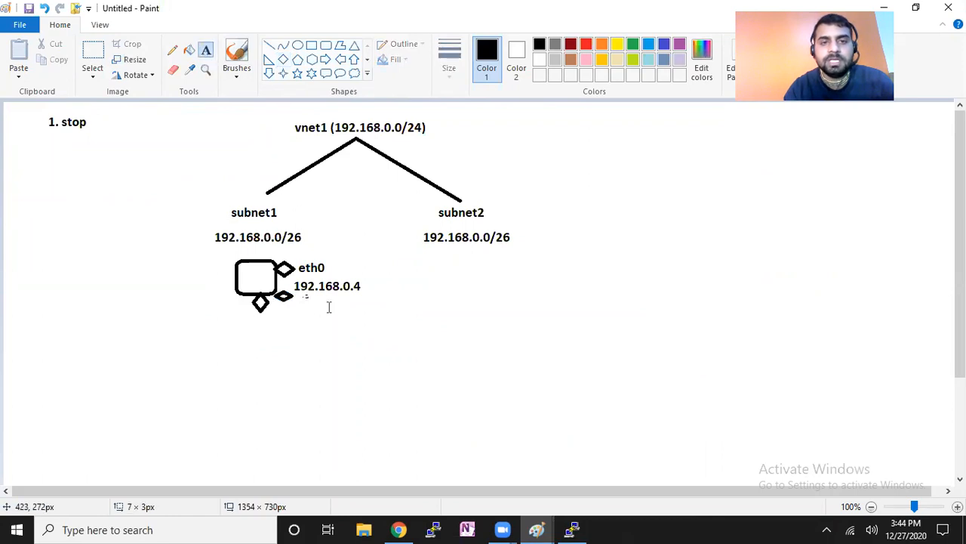
{"action": "left_click", "coordinate": [300, 295]}
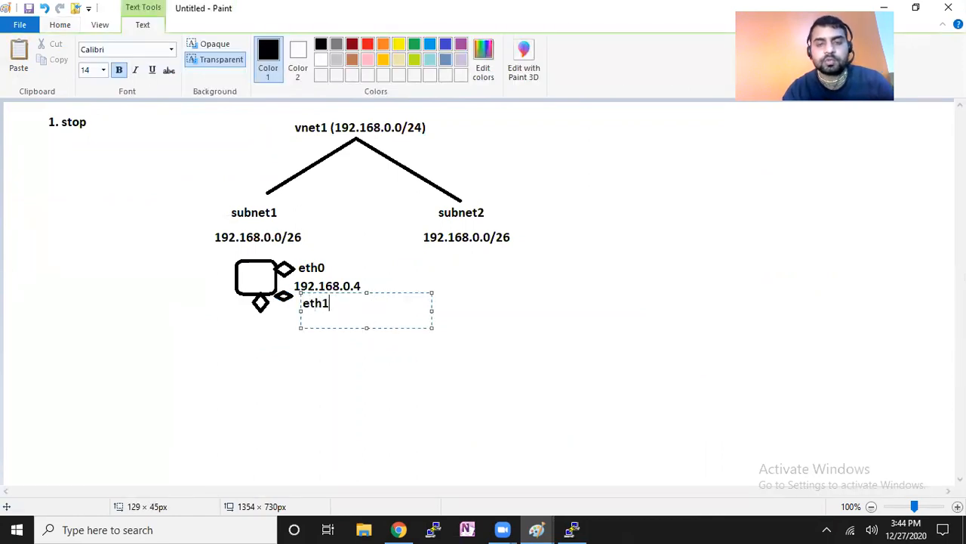
{"action": "left_click", "coordinate": [463, 252]}
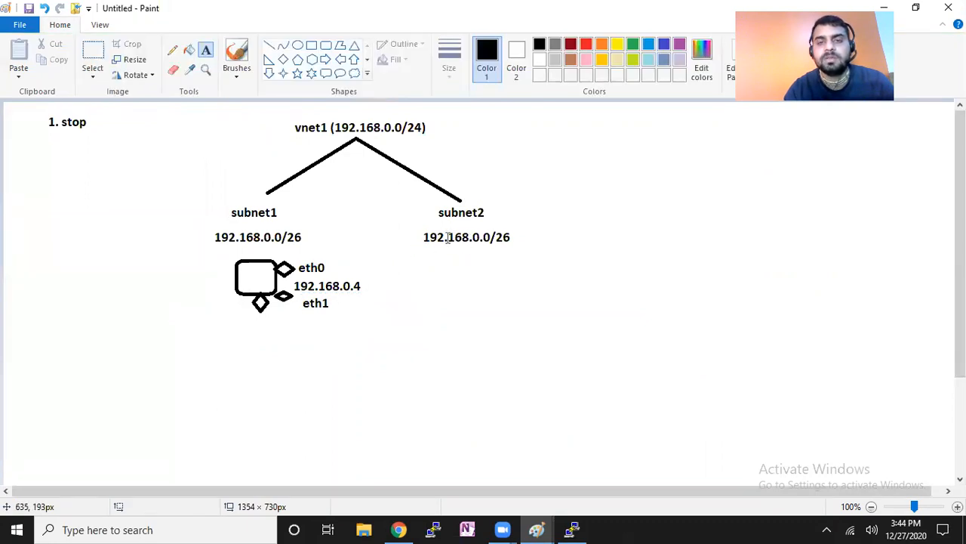
Strike through subnet2's range with a line and write a new range starting at 192.168.0.64 beneath it.
{"action": "left_click", "coordinate": [269, 45]}
{"action": "left_click_drag", "start_coordinate": [423, 236], "coordinate": [511, 238]}
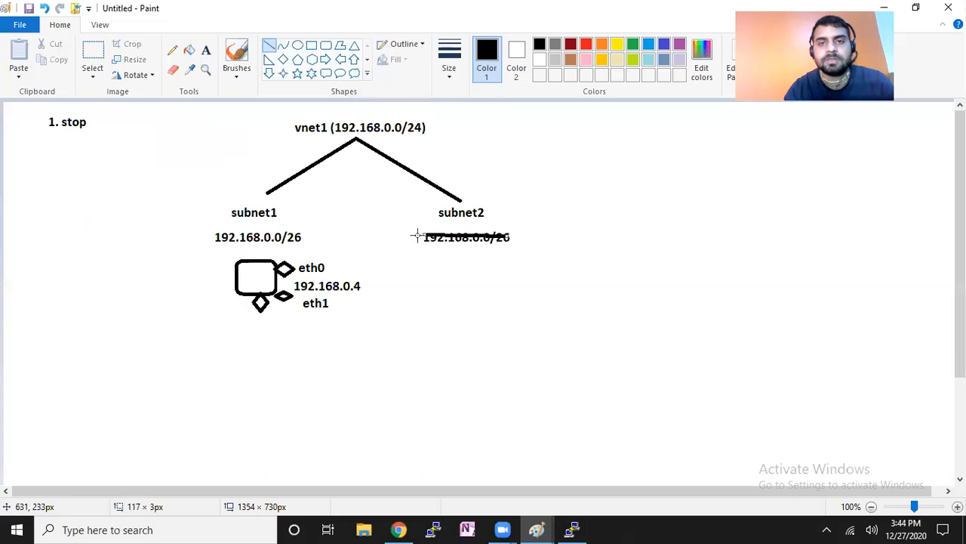
{"action": "left_click", "coordinate": [206, 50]}
{"action": "left_click_drag", "start_coordinate": [424, 246], "coordinate": [612, 288]}
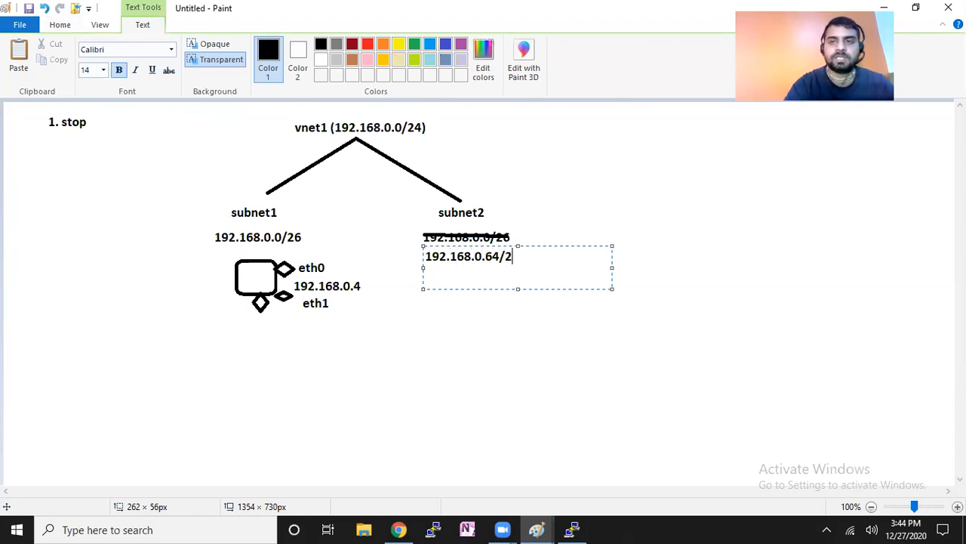
{"action": "left_click", "coordinate": [480, 324]}
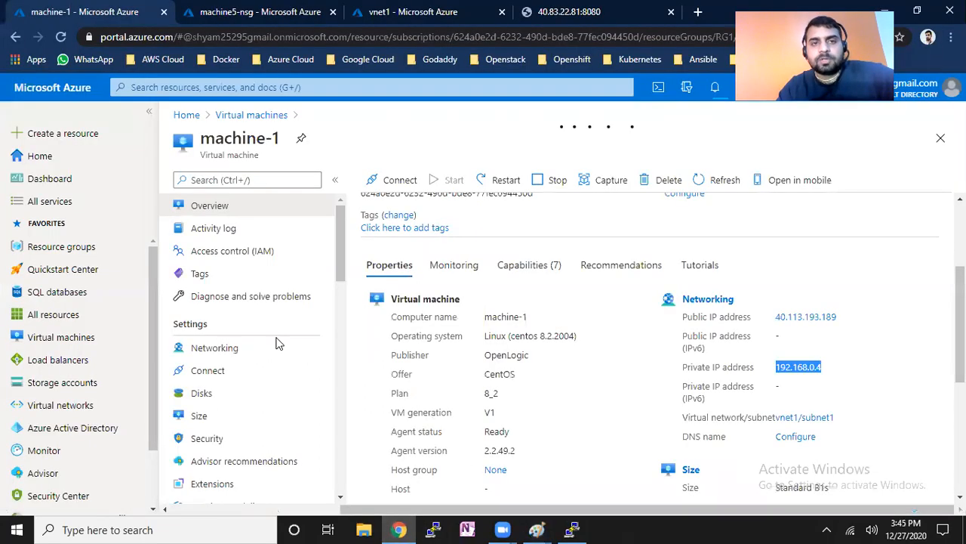
Switch to the Azure portal and stop machine-1, reserving its public IP address.
{"action": "left_click", "coordinate": [399, 529]}
{"action": "left_click", "coordinate": [558, 186]}
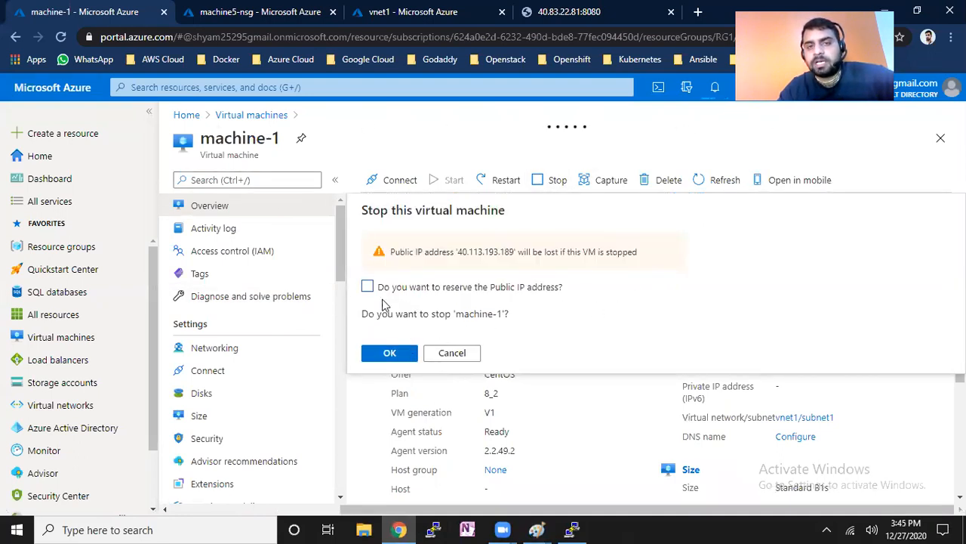
{"action": "left_click", "coordinate": [389, 353]}
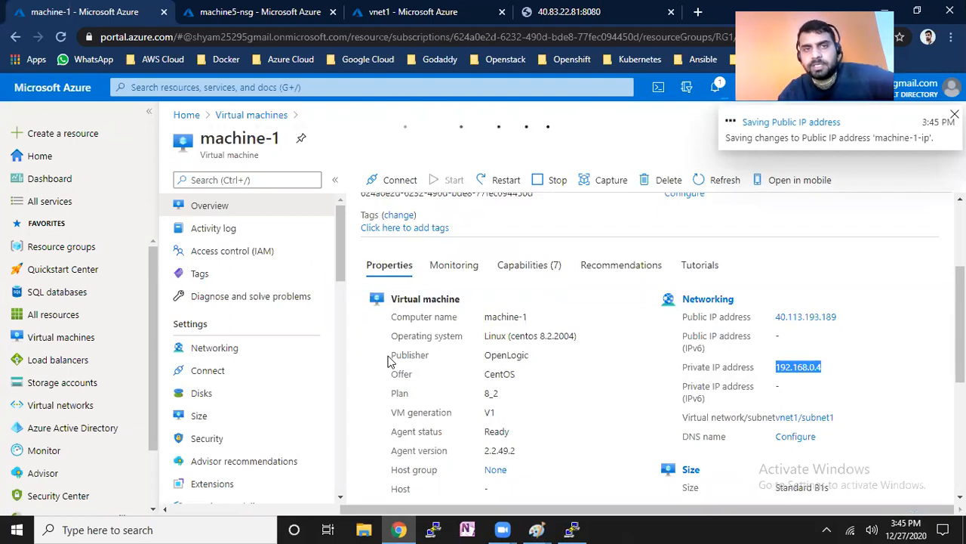
Check in the machine-1 terminal whether the SSH session still responds, and return to machine-1's page in the Azure portal.
{"action": "left_click", "coordinate": [568, 529]}
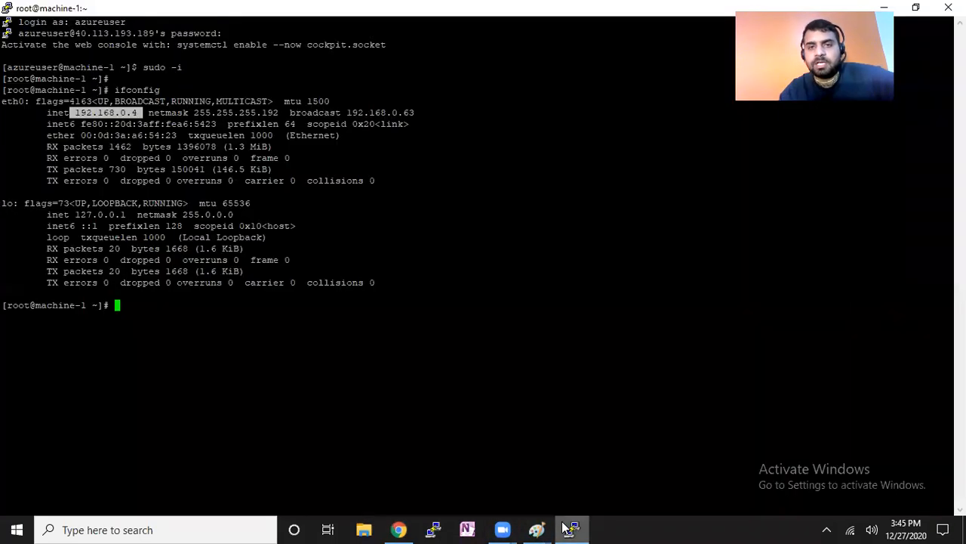
{"action": "key", "text": "Return"}
{"action": "key", "text": "Return"}
{"action": "key", "text": "Return"}
{"action": "key", "text": "Return"}
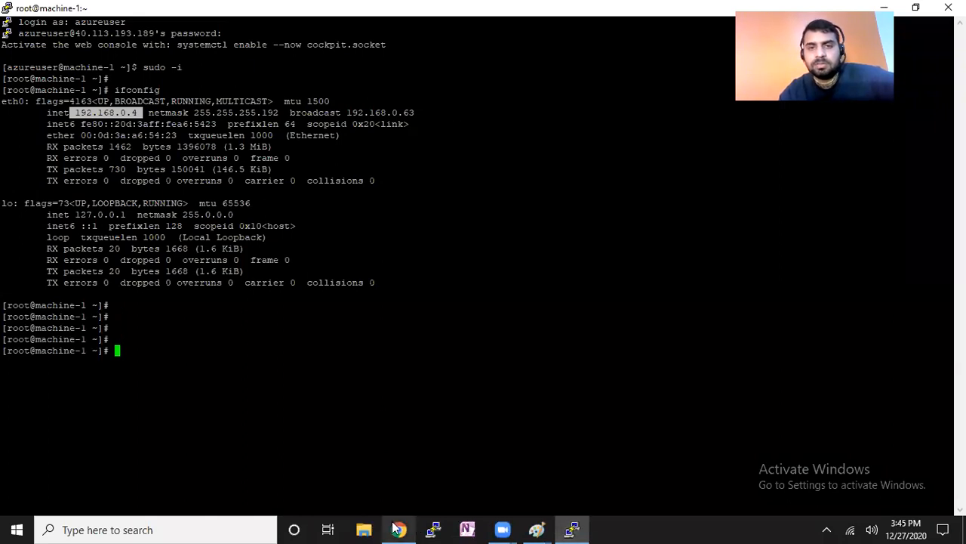
{"action": "left_click", "coordinate": [582, 321]}
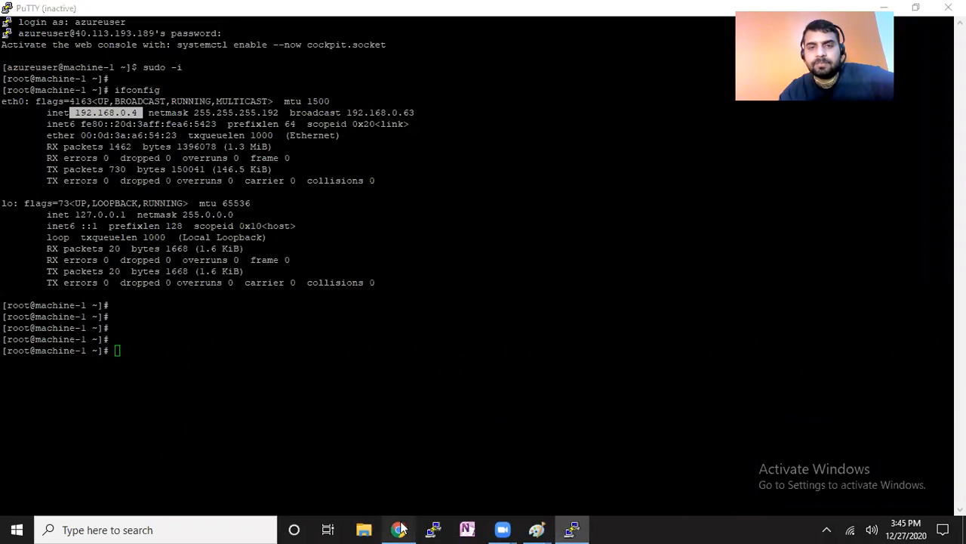
{"action": "left_click", "coordinate": [400, 529]}
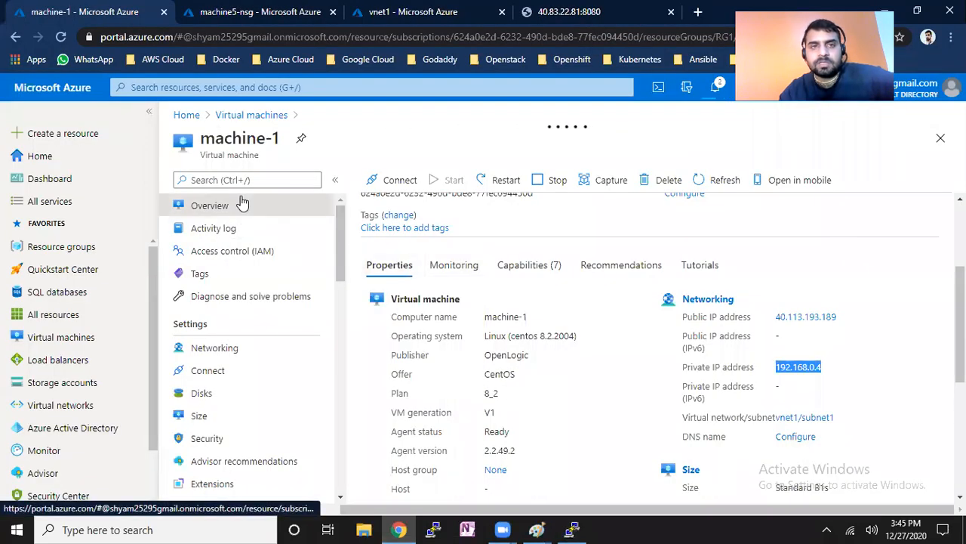
Reopen machine-1 from the virtual machines list and check in its Networking settings whether a network interface can be attached.
{"action": "left_click", "coordinate": [250, 115]}
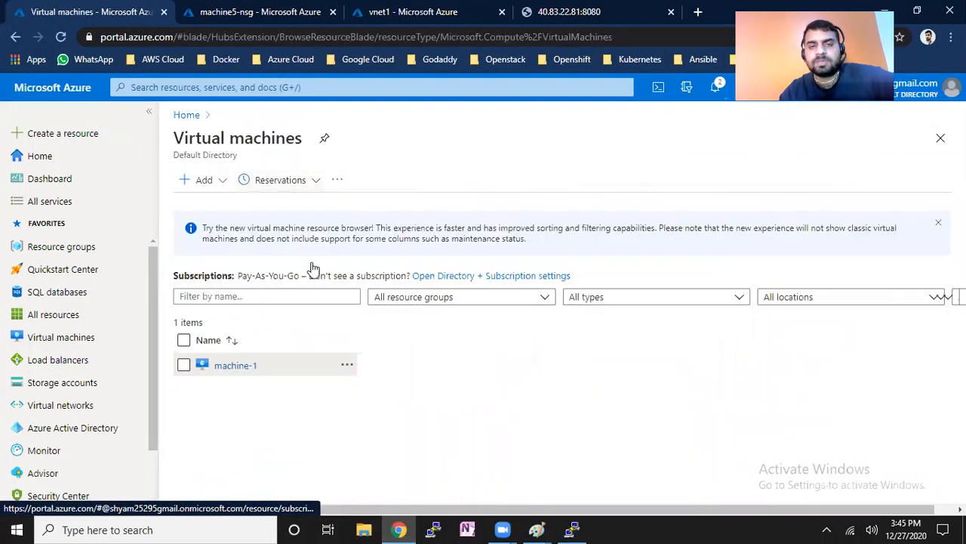
{"action": "left_click", "coordinate": [240, 367]}
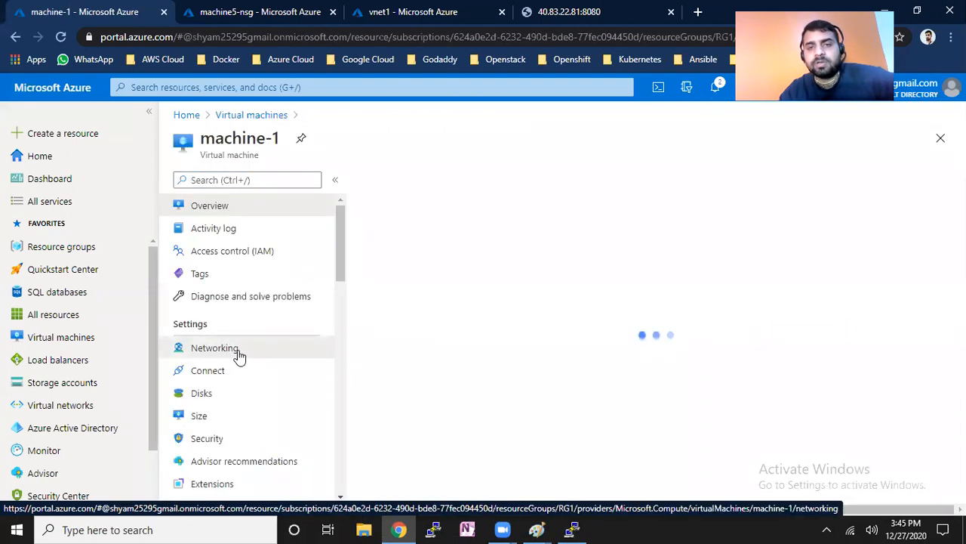
{"action": "left_click", "coordinate": [214, 348]}
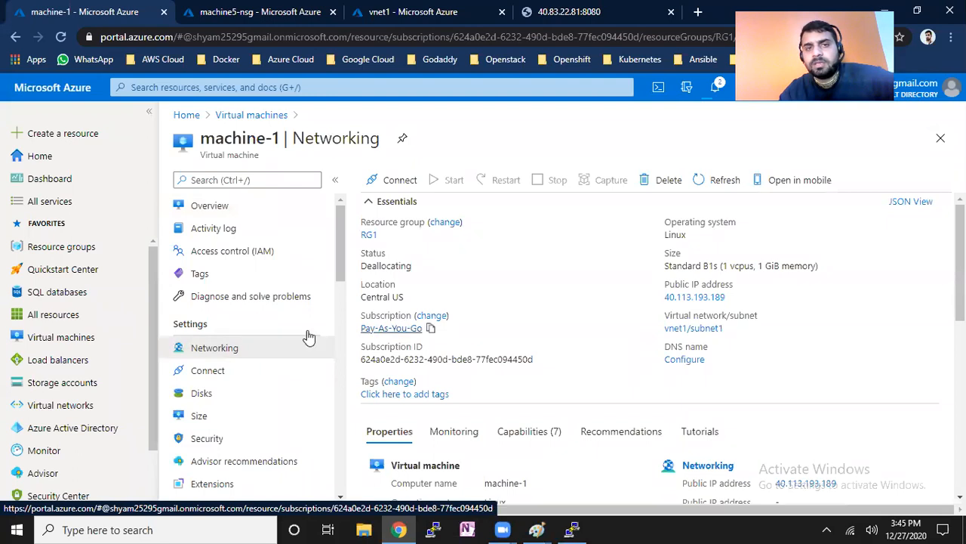
{"action": "left_click", "coordinate": [246, 349]}
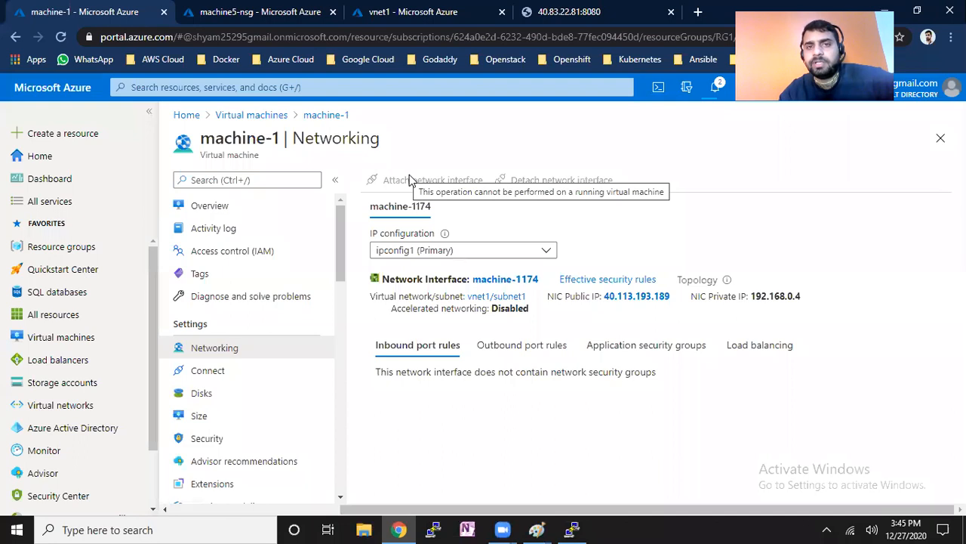
Go back to the virtual machines list and refresh it to check machine-1's status.
{"action": "left_click", "coordinate": [251, 115]}
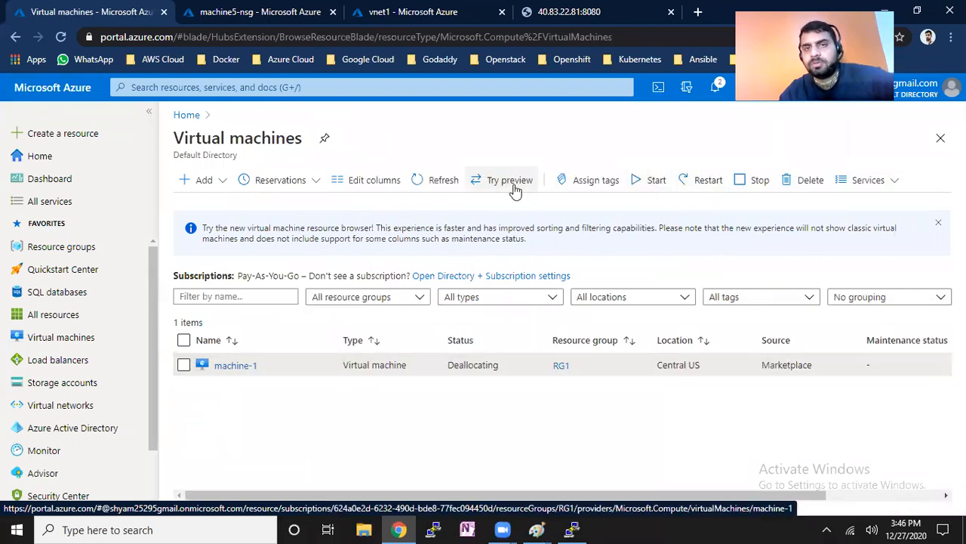
{"action": "left_click", "coordinate": [446, 183]}
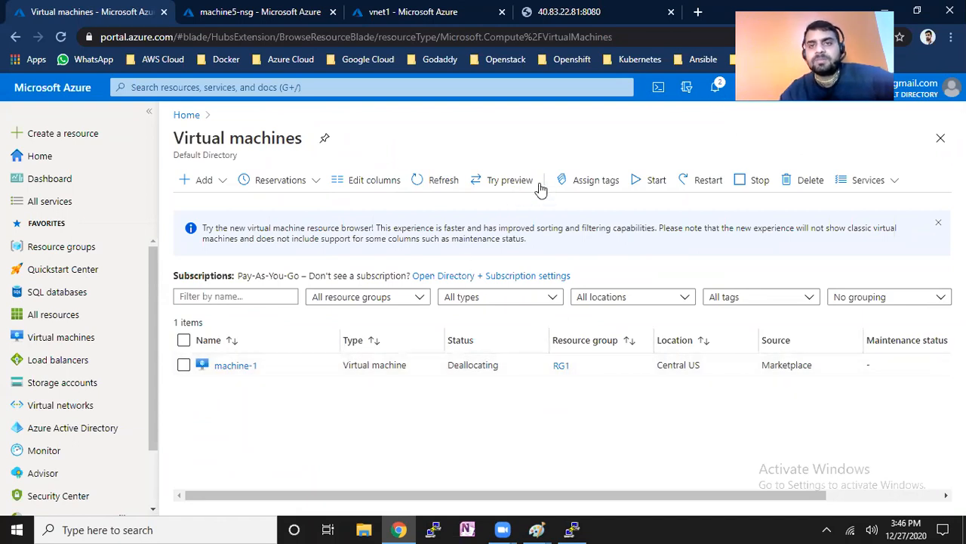
{"action": "left_click", "coordinate": [442, 183]}
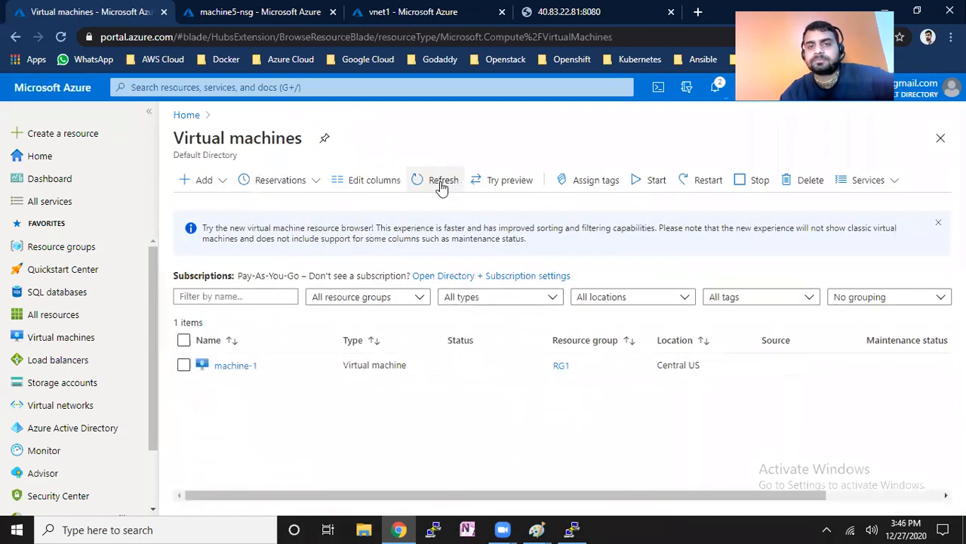
Open machine-1's Networking settings again, check which existing network interfaces can be attached, and close the attach dialog.
{"action": "left_click", "coordinate": [235, 365]}
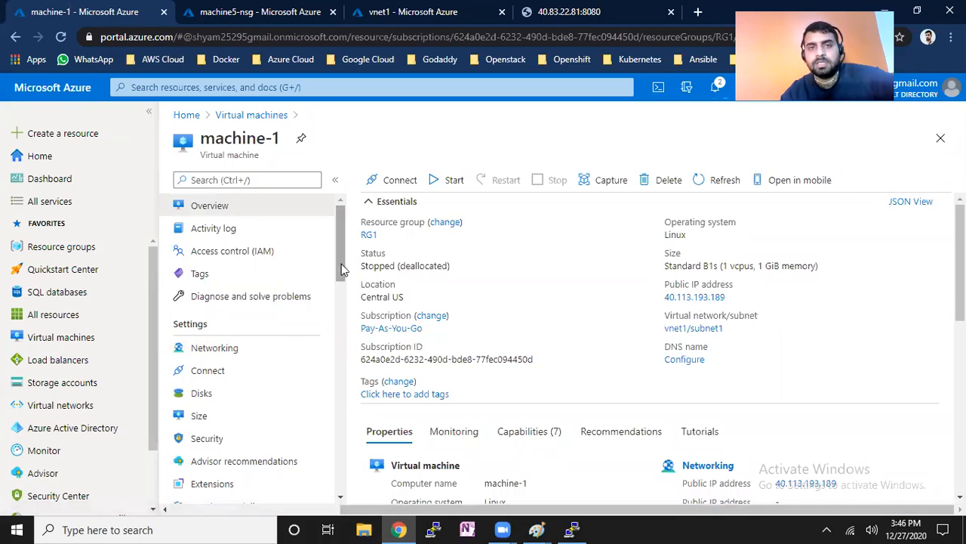
{"action": "scroll", "coordinate": [341, 266], "scroll_direction": "down", "scroll_amount": 3}
{"action": "scroll", "coordinate": [337, 285], "scroll_direction": "up", "scroll_amount": 2}
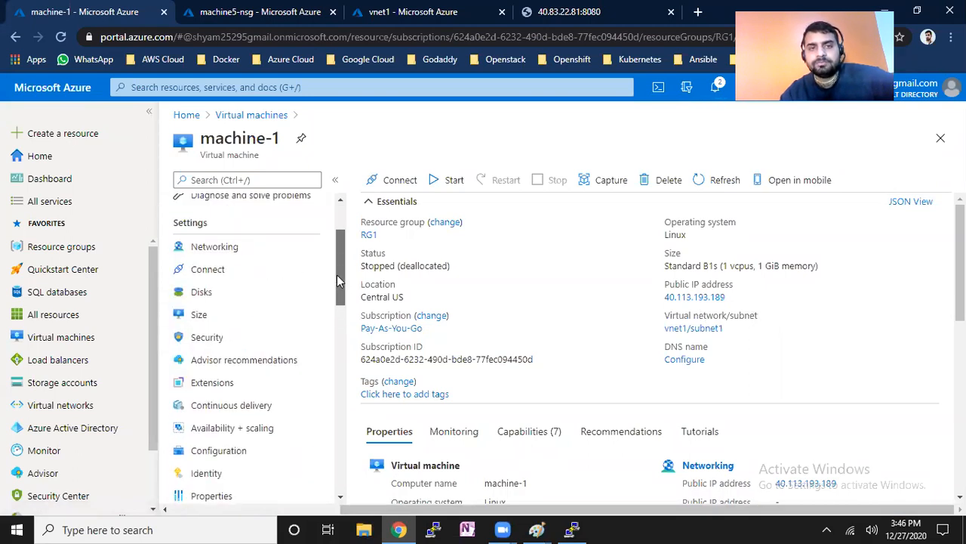
{"action": "left_click", "coordinate": [252, 257]}
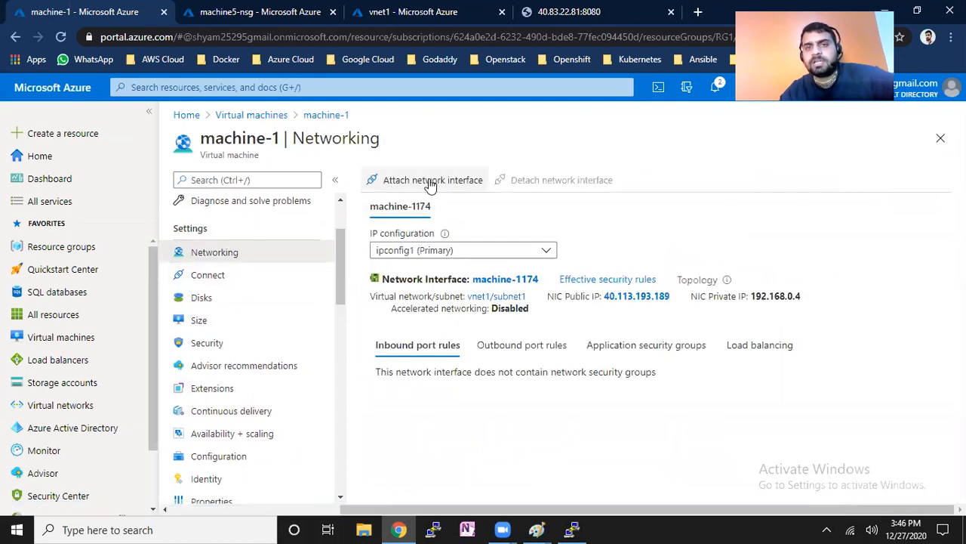
{"action": "left_click", "coordinate": [430, 183]}
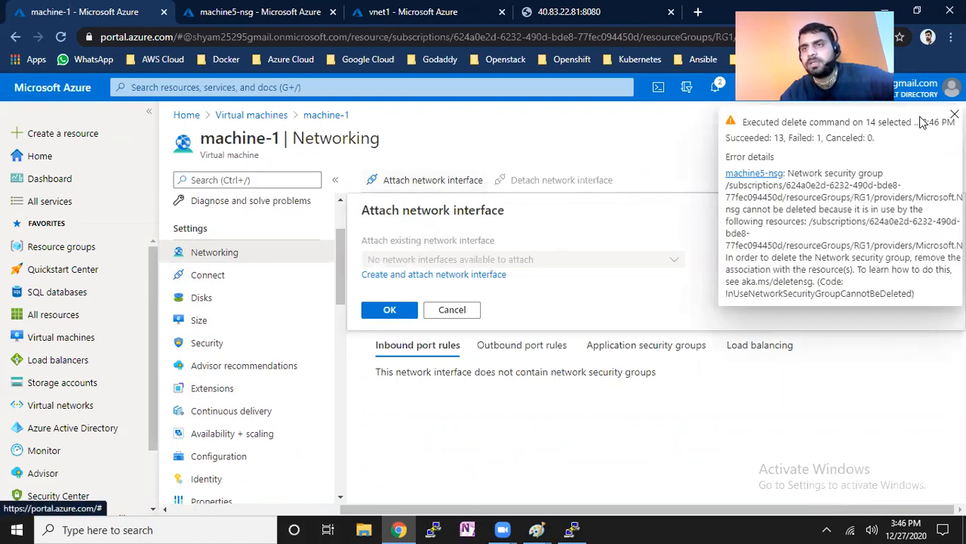
{"action": "left_click", "coordinate": [954, 114]}
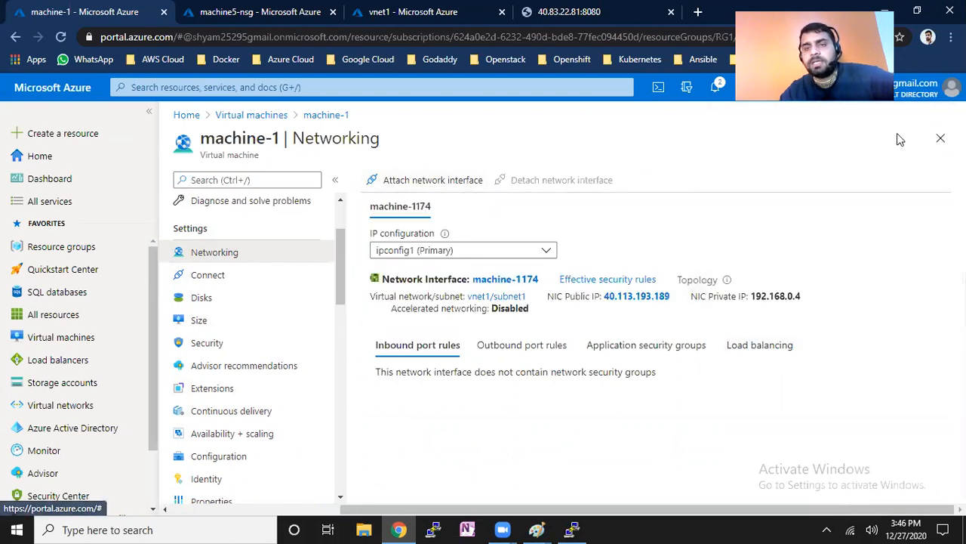
{"action": "left_click", "coordinate": [458, 186]}
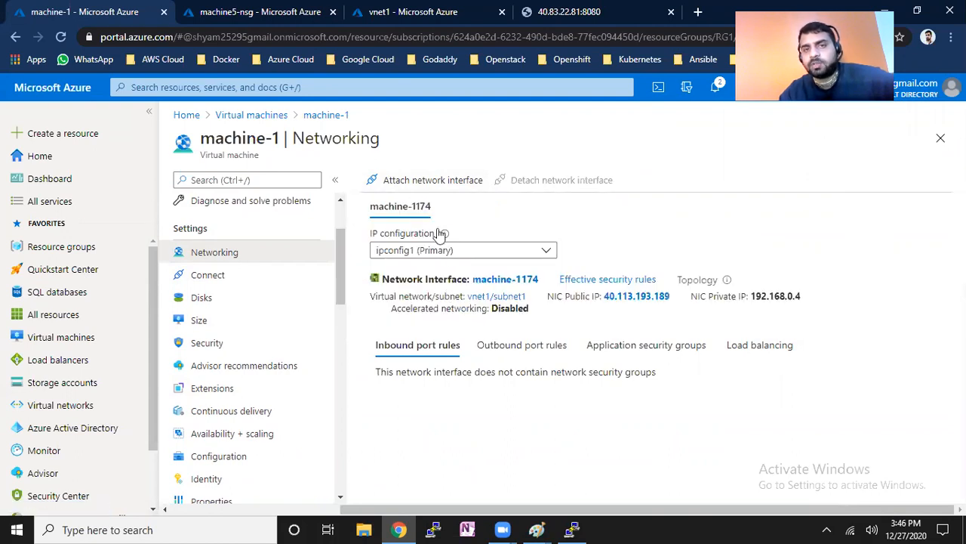
In the machine5-nsg browser tab, search the portal for "network" and open the Network interfaces service.
{"action": "left_click", "coordinate": [227, 10]}
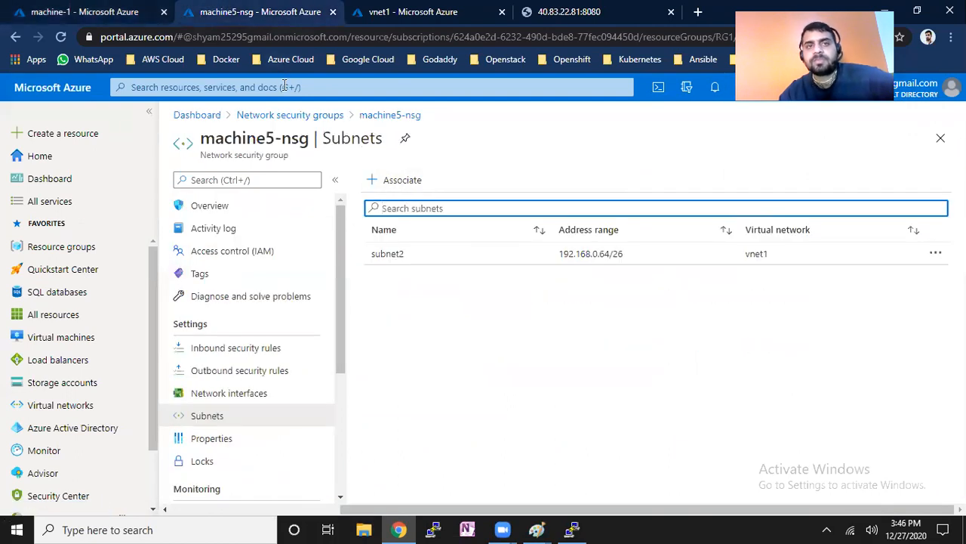
{"action": "left_click", "coordinate": [290, 87]}
{"action": "type", "text": "netw"}
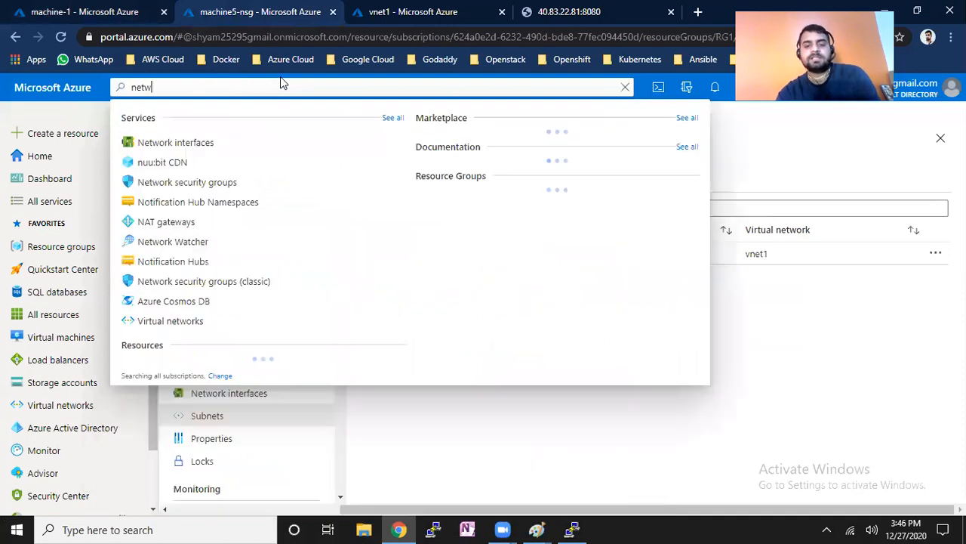
{"action": "type", "text": "ork"}
{"action": "left_click", "coordinate": [221, 143]}
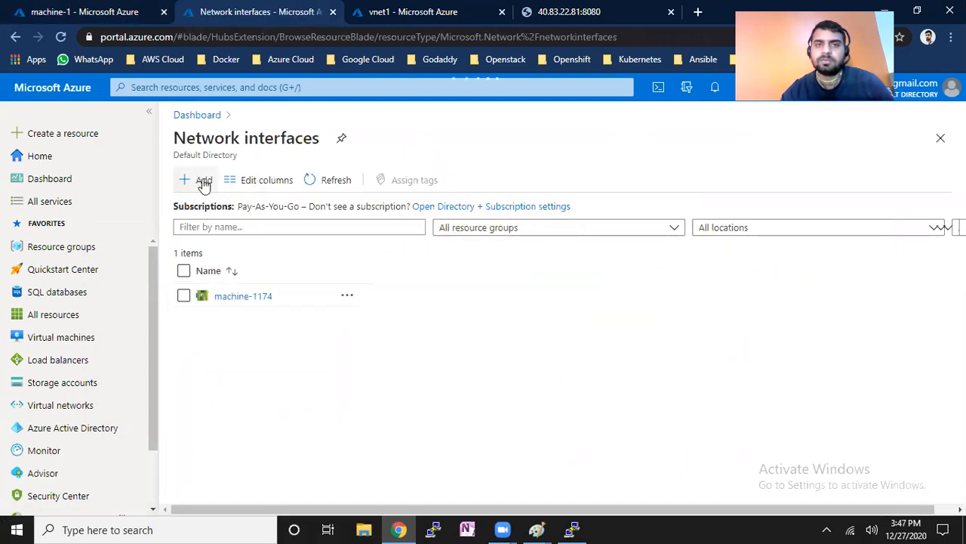
Start creating a network interface in resource group RG1 and name it secondary-nic.
{"action": "left_click", "coordinate": [203, 182]}
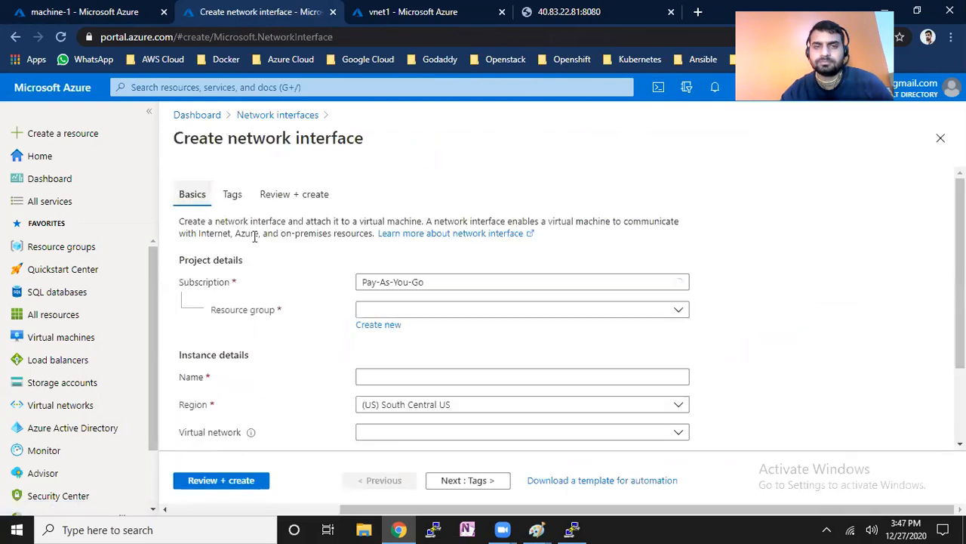
{"action": "left_click", "coordinate": [414, 316]}
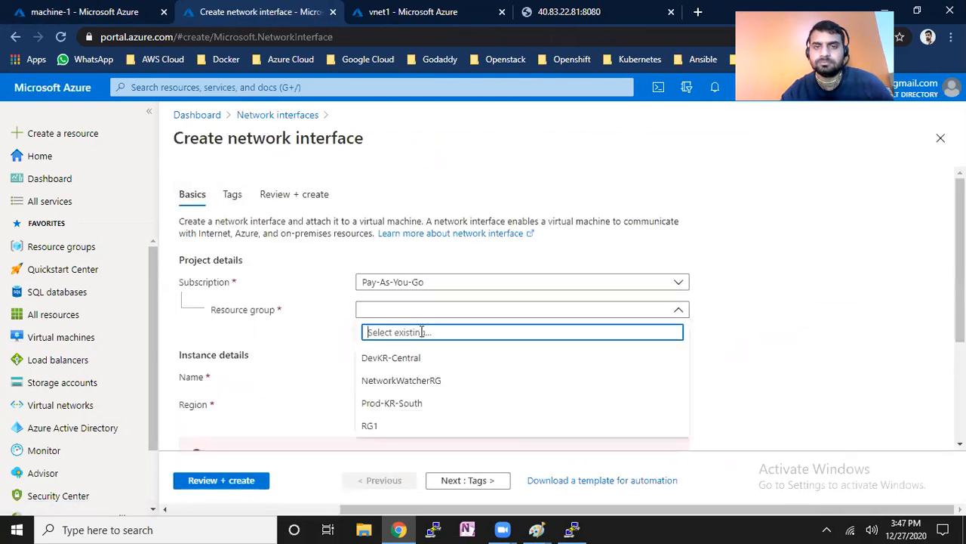
{"action": "left_click", "coordinate": [412, 427]}
{"action": "scroll", "coordinate": [594, 281], "scroll_direction": "down", "scroll_amount": 2}
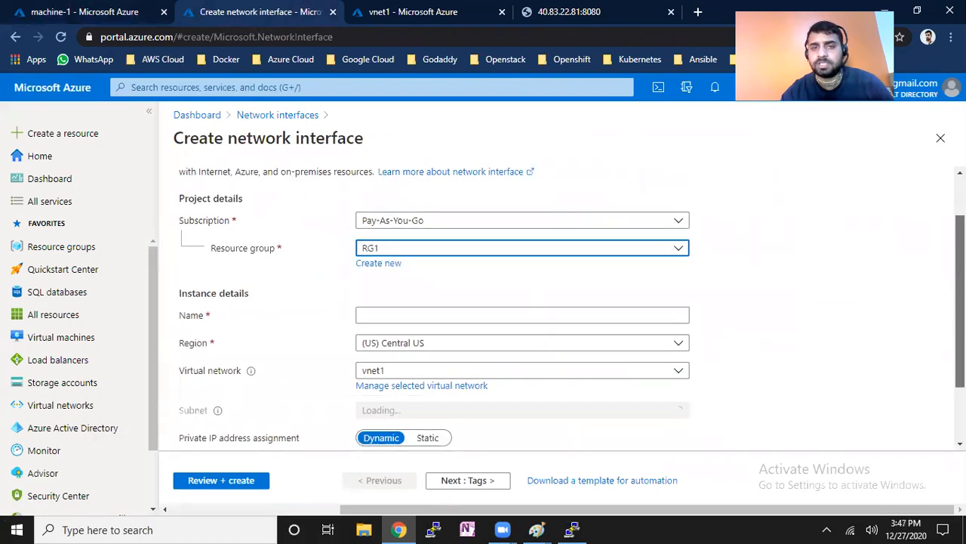
{"action": "left_click", "coordinate": [505, 237]}
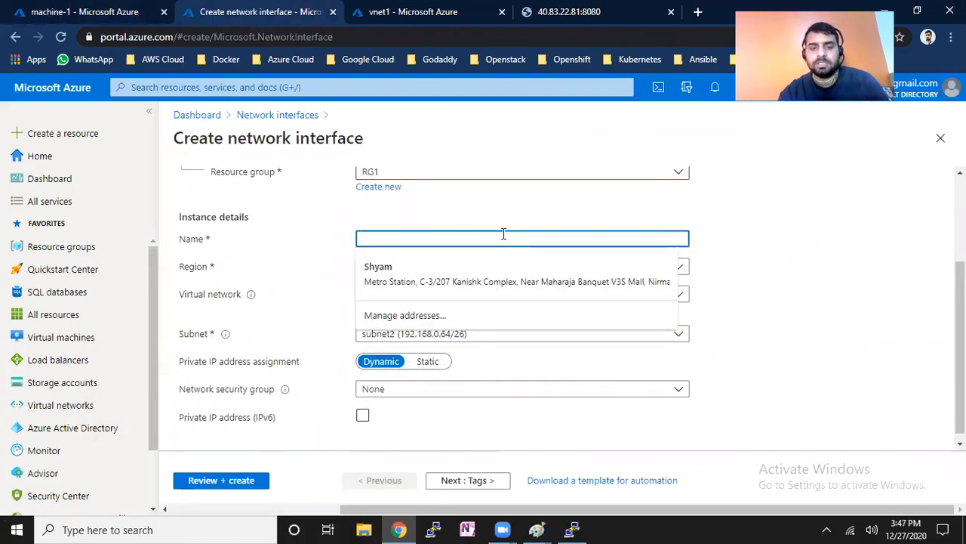
{"action": "type", "text": "secondary-nic"}
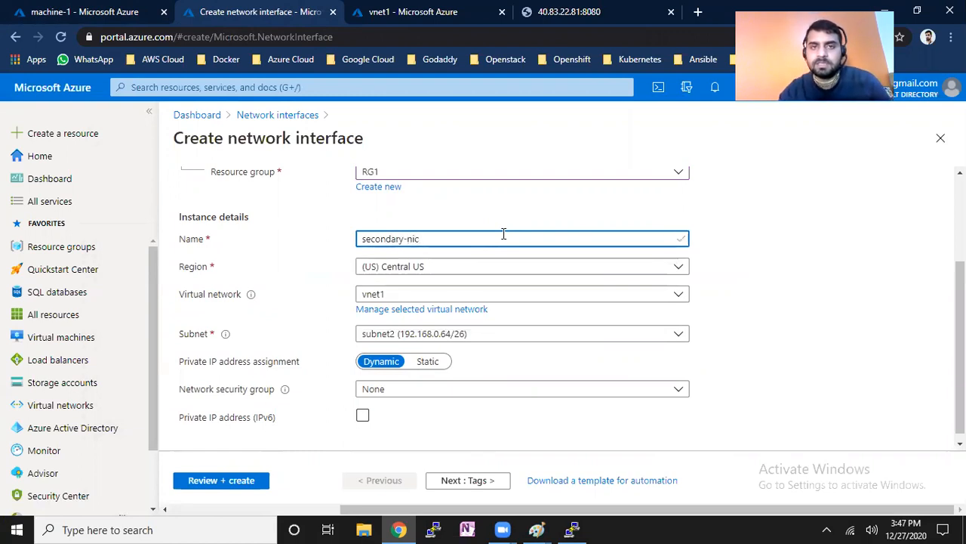
Place the new interface in subnet1 (192.168.0.0/26), then validate and create it.
{"action": "left_click", "coordinate": [431, 339]}
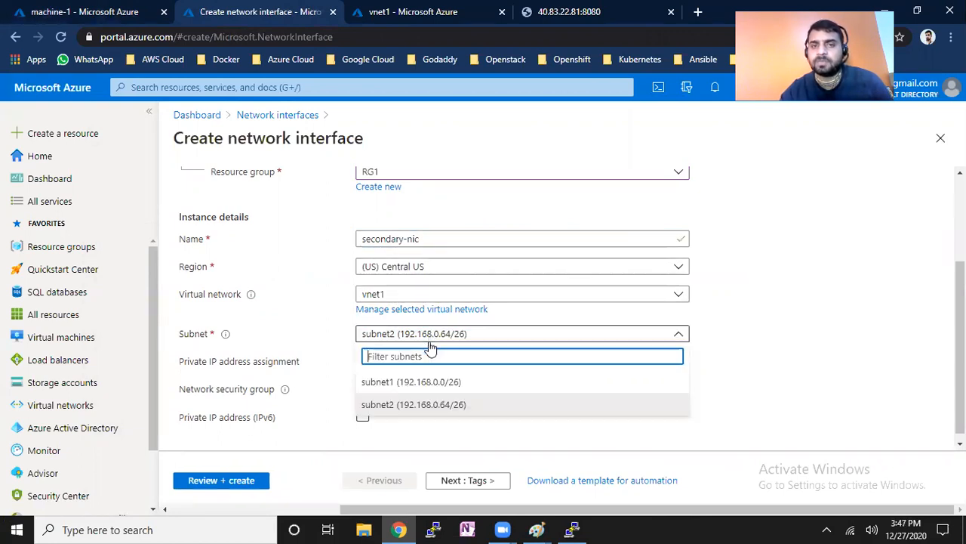
{"action": "left_click", "coordinate": [421, 381]}
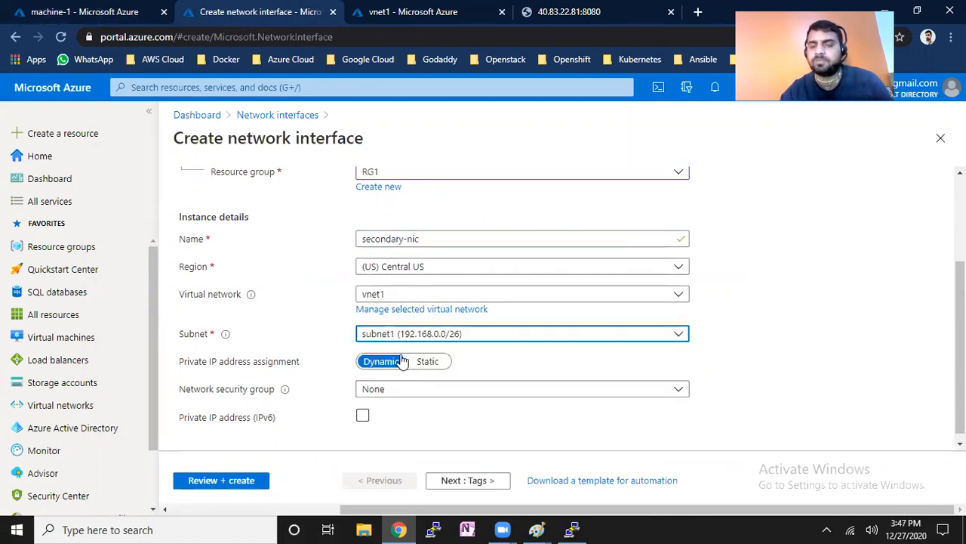
{"action": "left_click", "coordinate": [495, 336]}
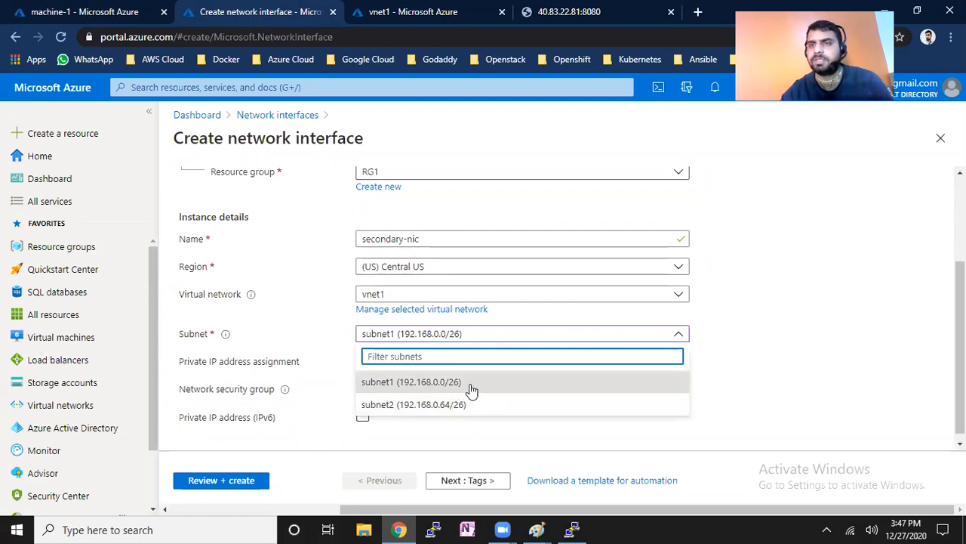
{"action": "left_click", "coordinate": [305, 334]}
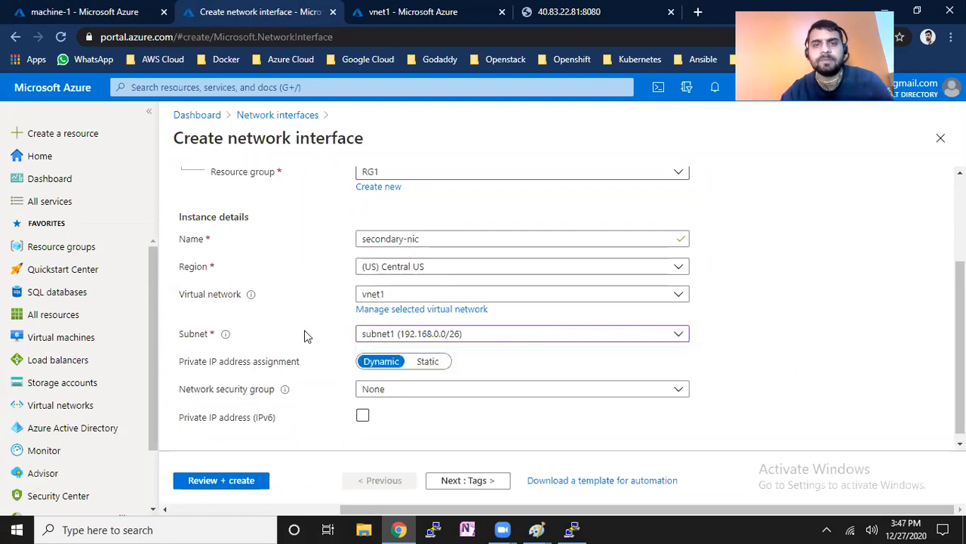
{"action": "left_click_drag", "start_coordinate": [238, 363], "coordinate": [280, 366]}
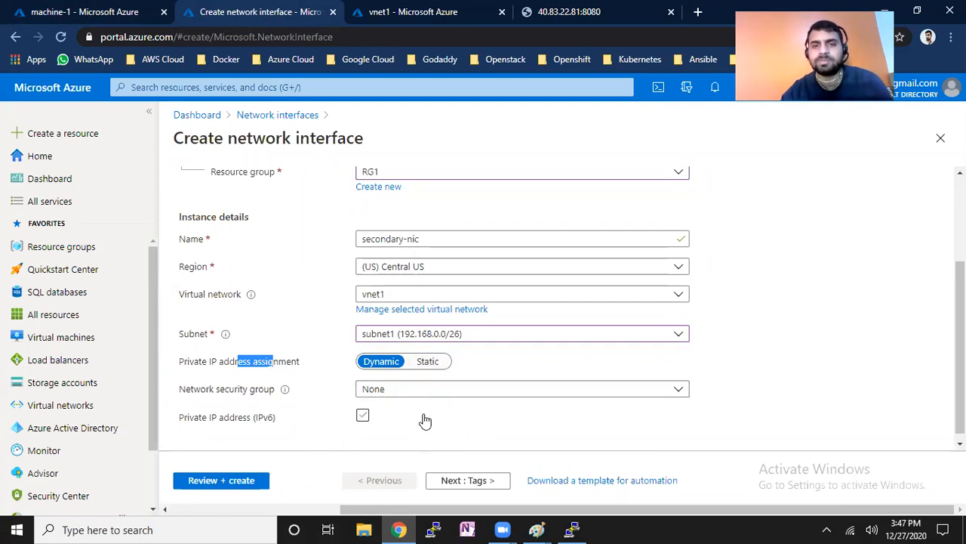
{"action": "left_click", "coordinate": [222, 481]}
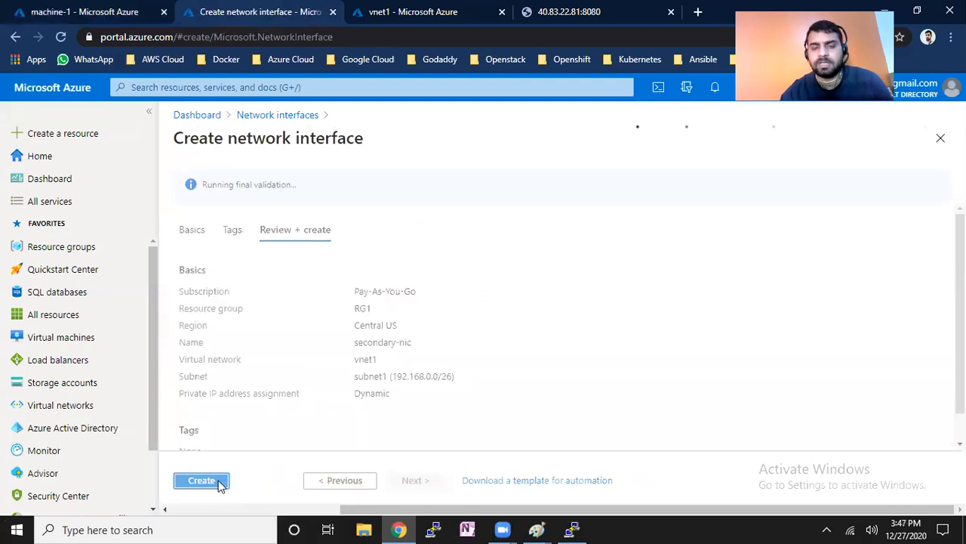
{"action": "left_click", "coordinate": [205, 481]}
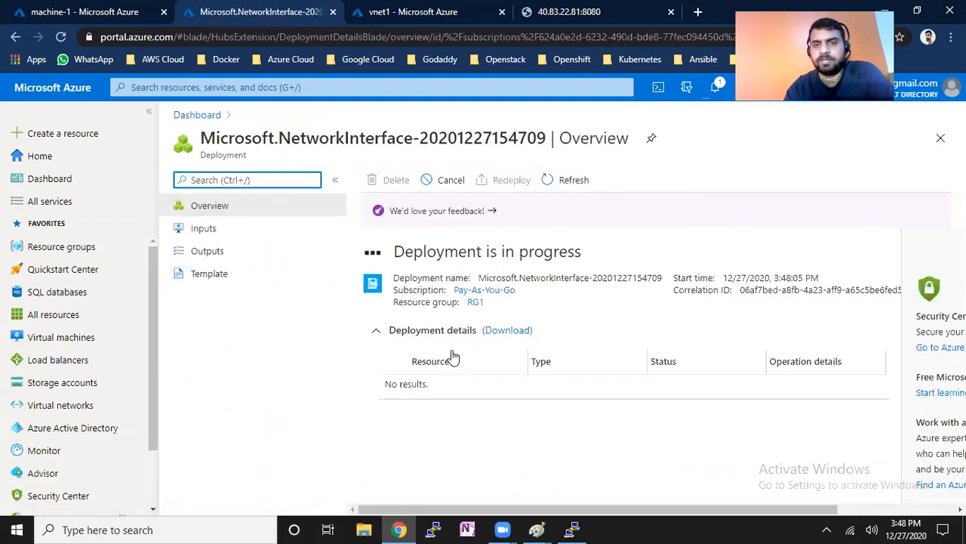
Check the network interface deployment's details and open the deployed secondary-nic resource.
{"action": "left_click", "coordinate": [375, 332]}
{"action": "left_click", "coordinate": [383, 333]}
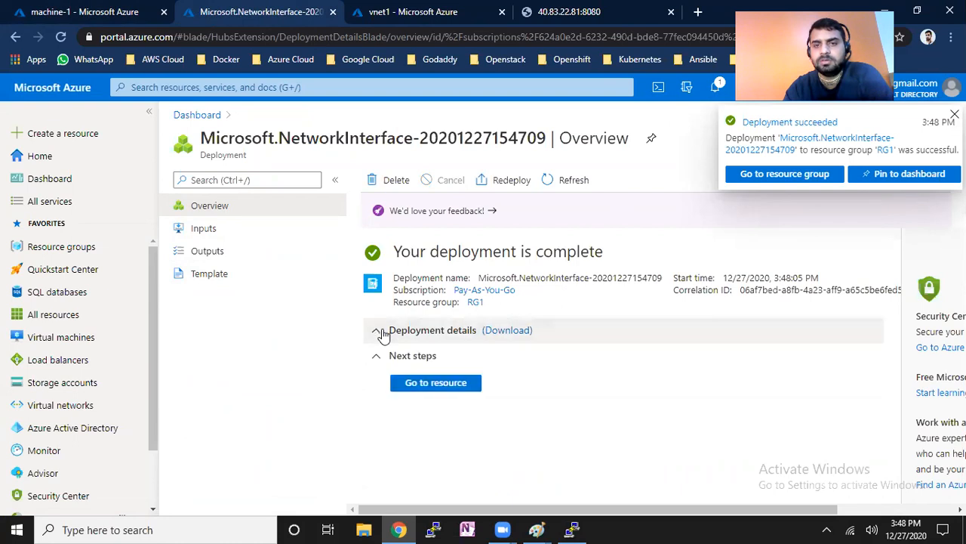
{"action": "left_click", "coordinate": [408, 385]}
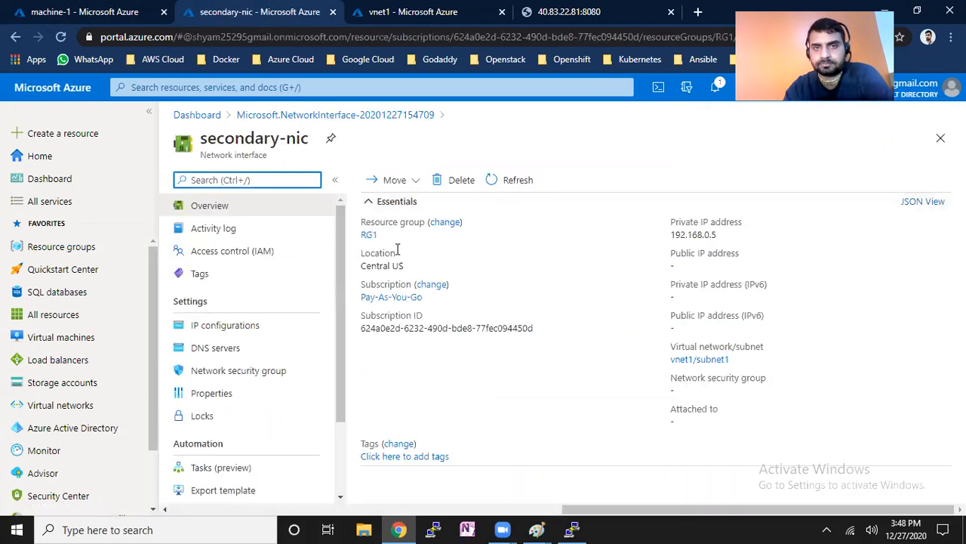
Return to the Network interfaces list and refresh it until secondary-nic is listed.
{"action": "left_click", "coordinate": [268, 87]}
{"action": "left_click", "coordinate": [377, 288]}
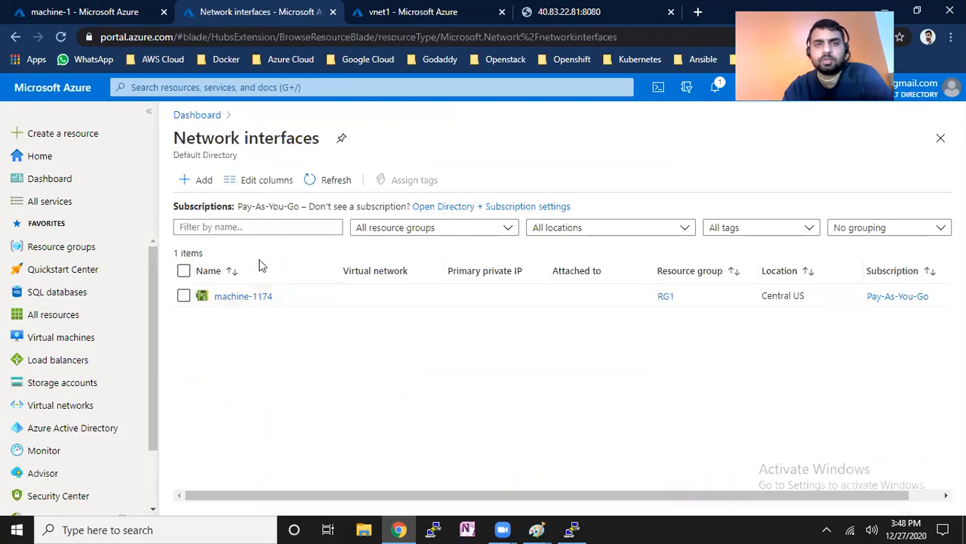
{"action": "left_click", "coordinate": [314, 182]}
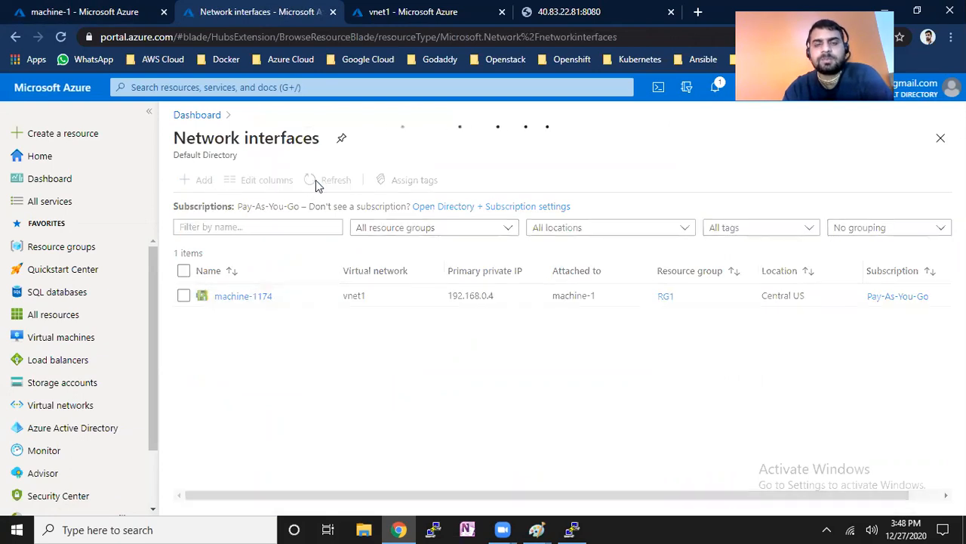
{"action": "left_click", "coordinate": [318, 183]}
{"action": "left_click", "coordinate": [317, 182]}
{"action": "left_click", "coordinate": [317, 182]}
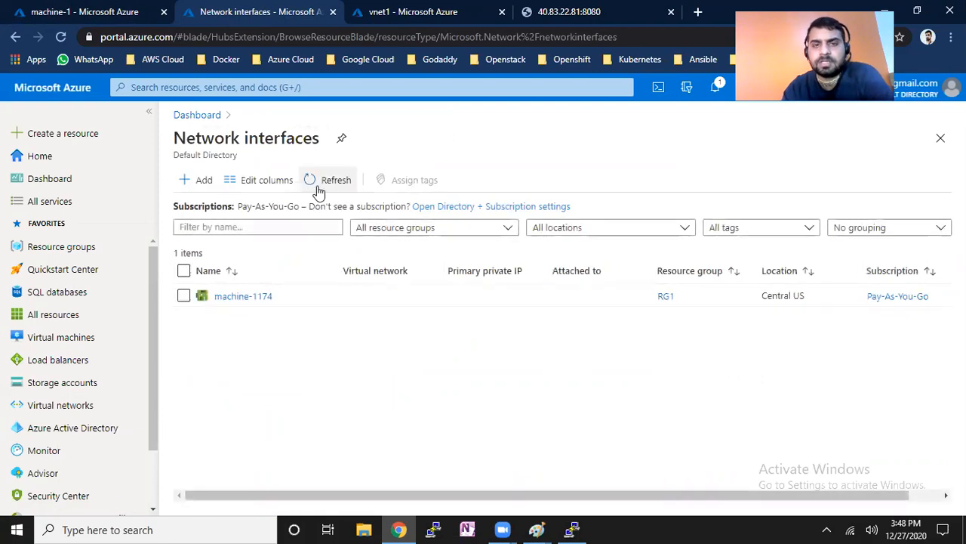
{"action": "left_click", "coordinate": [313, 182]}
{"action": "left_click", "coordinate": [305, 180]}
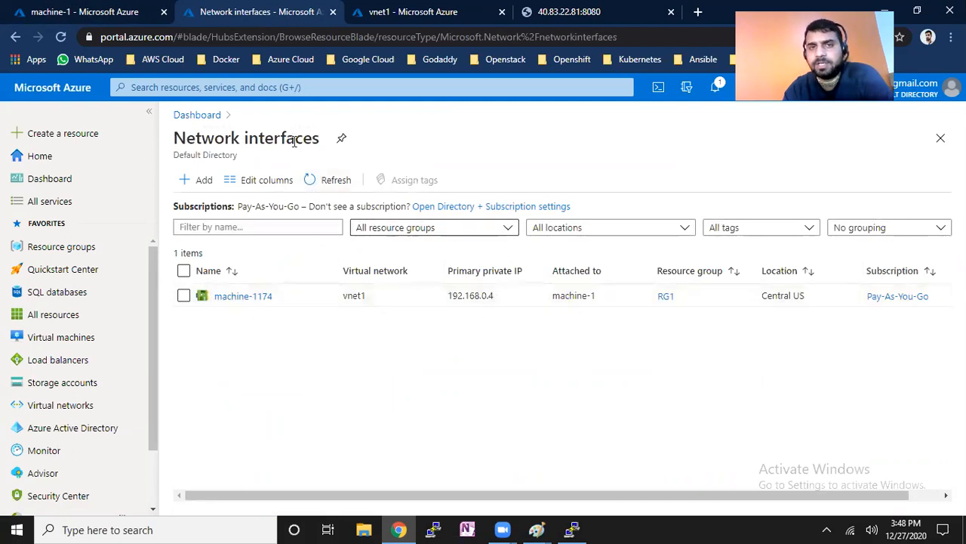
{"action": "left_click", "coordinate": [315, 185]}
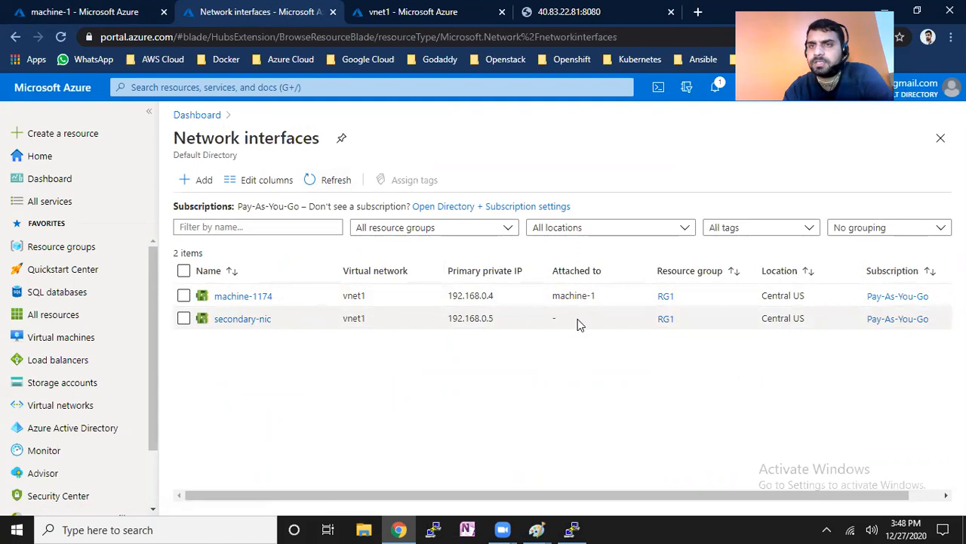
Review the overview and IP configurations of secondary-nic, and return to the Network interfaces list.
{"action": "left_click", "coordinate": [268, 327]}
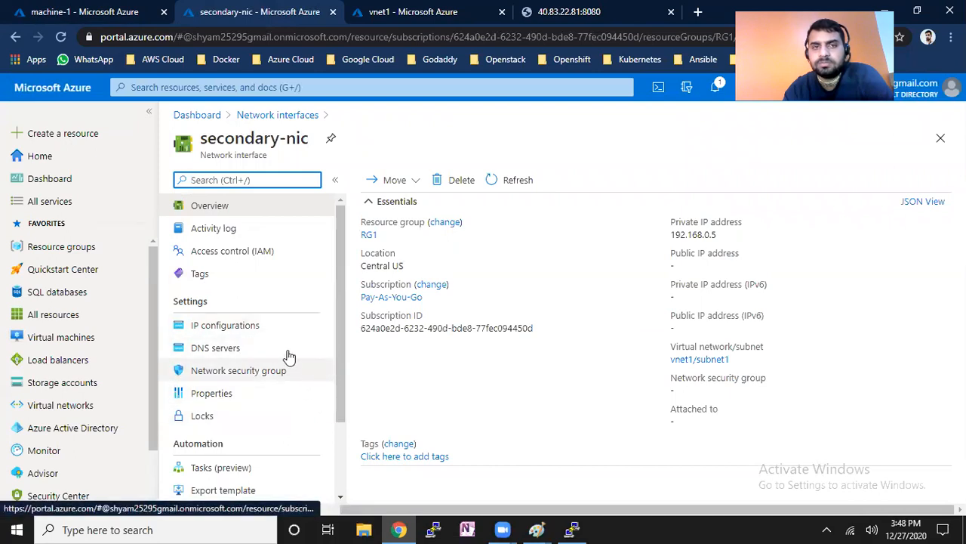
{"action": "left_click", "coordinate": [286, 331]}
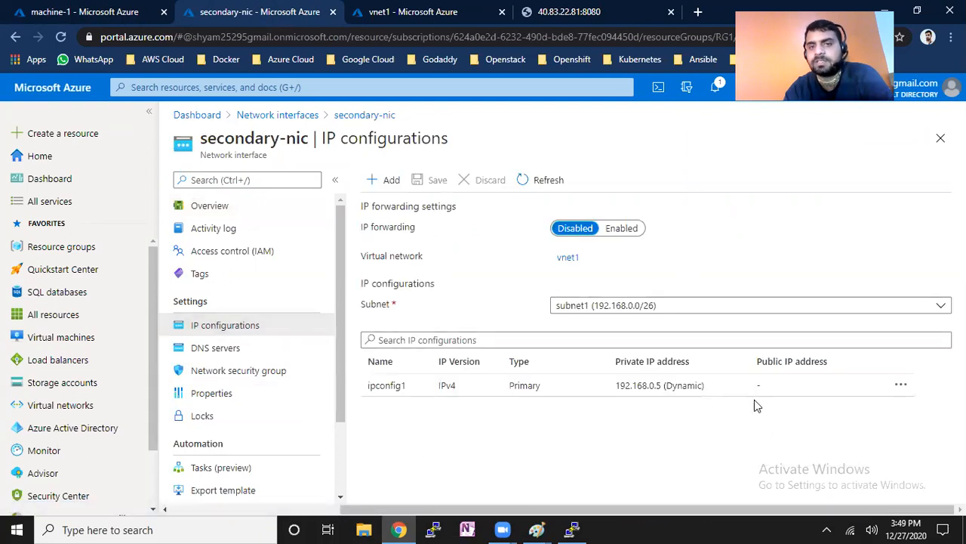
{"action": "left_click", "coordinate": [266, 113]}
Attach the existing network interface secondary-nic to machine-1 from the virtual machine's Networking page.
{"action": "left_click", "coordinate": [93, 9]}
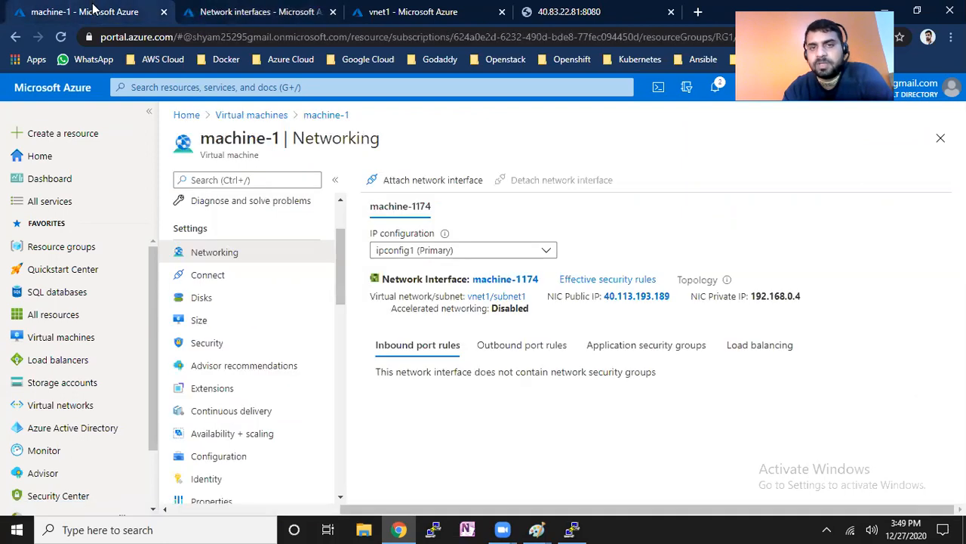
{"action": "left_click", "coordinate": [425, 184]}
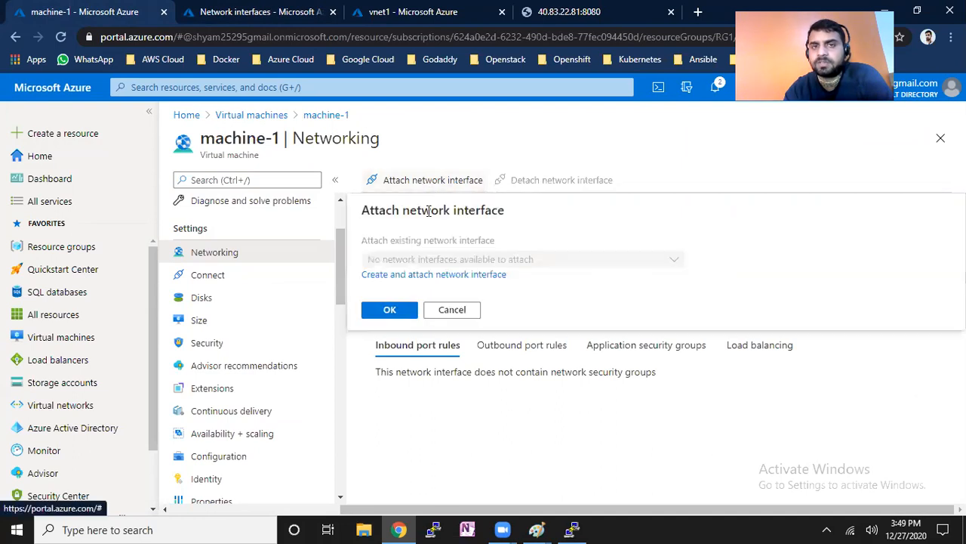
{"action": "left_click", "coordinate": [452, 310]}
{"action": "left_click", "coordinate": [254, 277]}
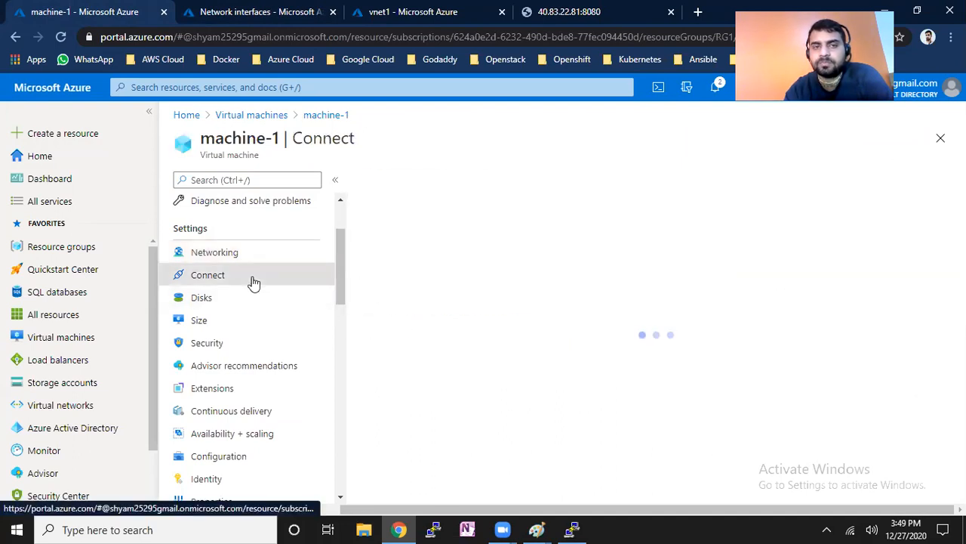
{"action": "left_click", "coordinate": [255, 261]}
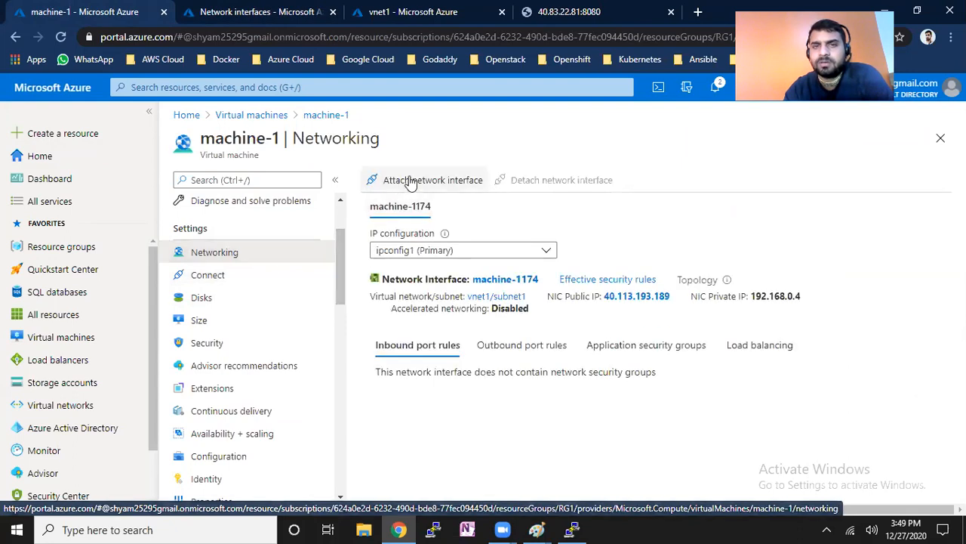
{"action": "left_click", "coordinate": [394, 180]}
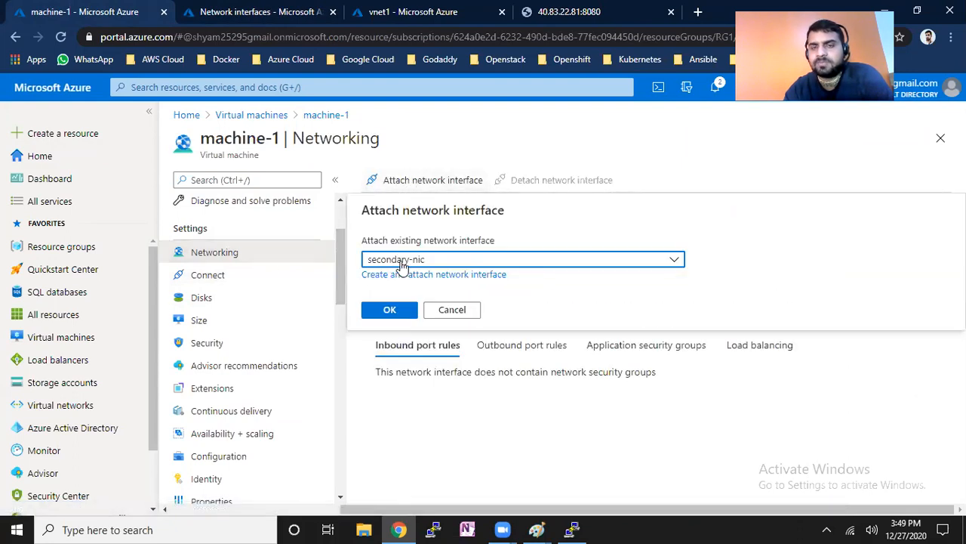
{"action": "left_click", "coordinate": [388, 311]}
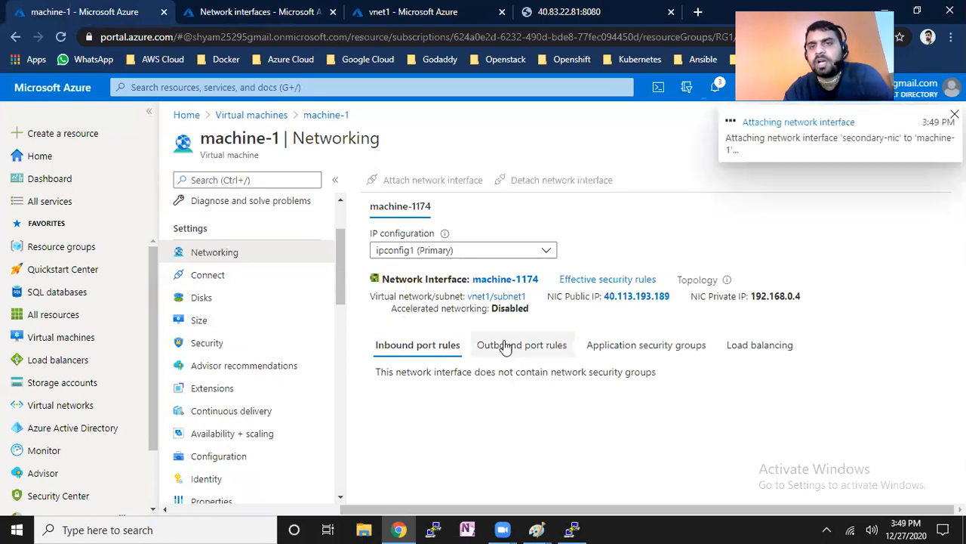
Refresh the Network interfaces list until secondary-nic shows machine-1 as its attached virtual machine.
{"action": "left_click_drag", "start_coordinate": [758, 297], "coordinate": [785, 293]}
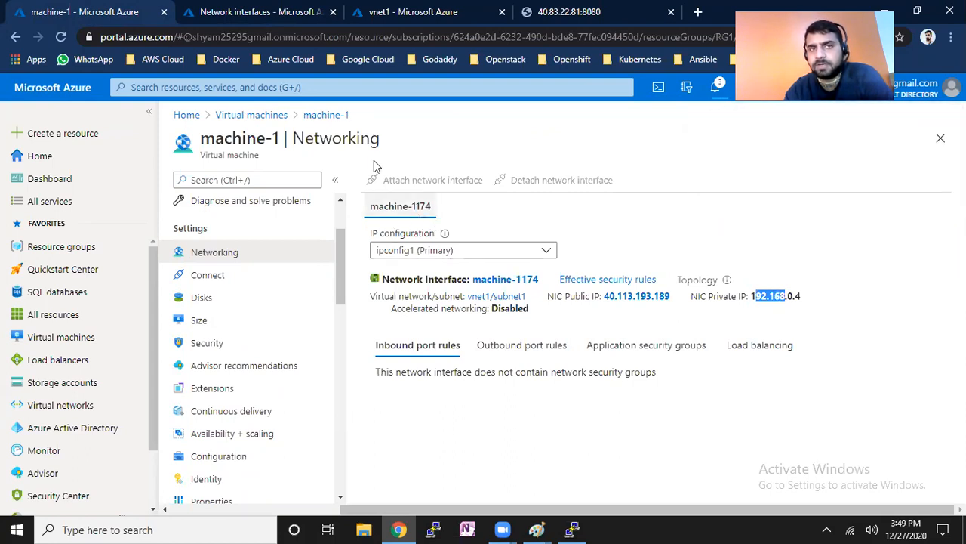
{"action": "left_click", "coordinate": [305, 13]}
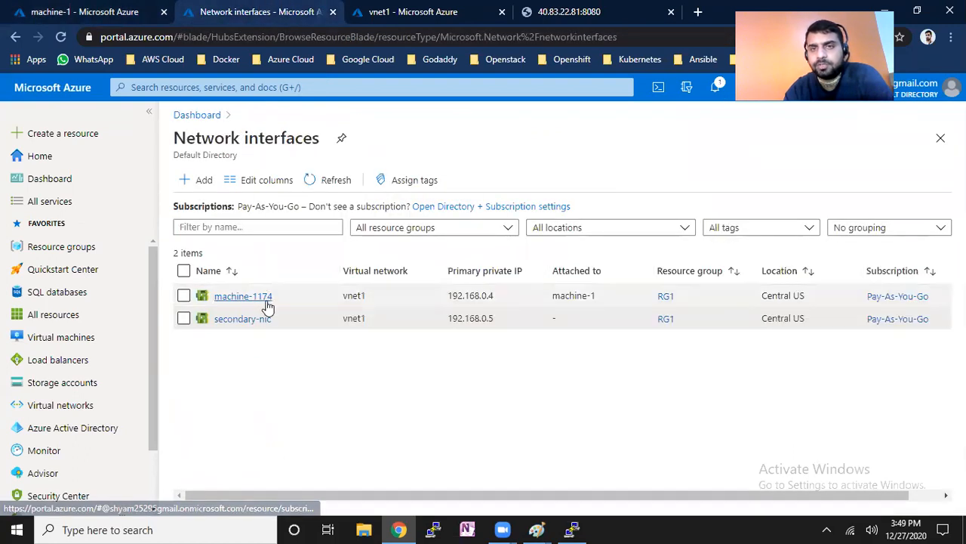
{"action": "left_click", "coordinate": [320, 179]}
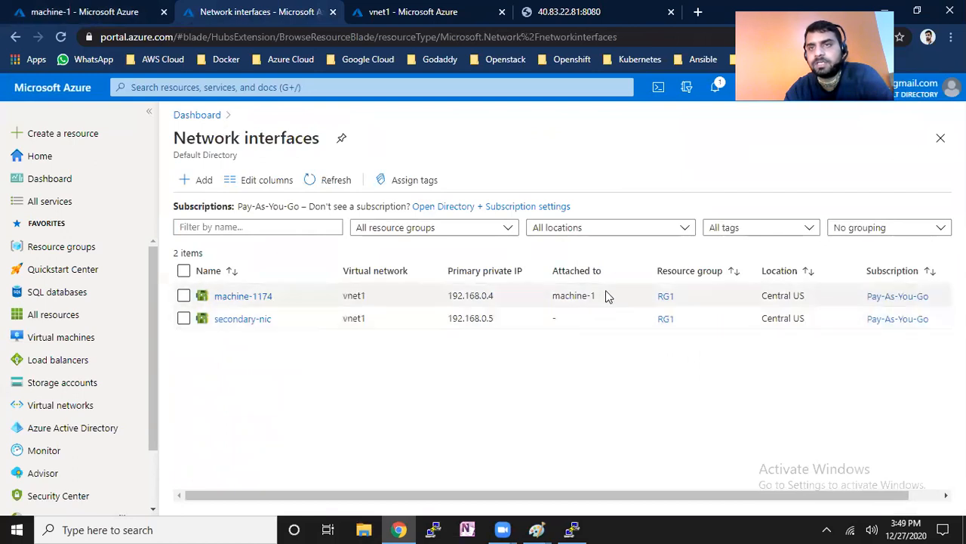
{"action": "left_click", "coordinate": [319, 183]}
{"action": "left_click", "coordinate": [320, 182]}
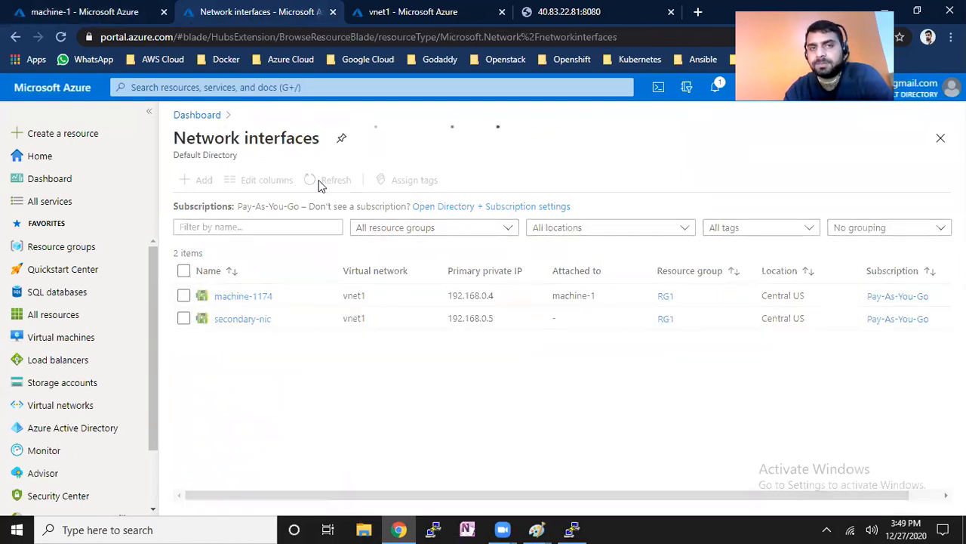
{"action": "left_click", "coordinate": [320, 182]}
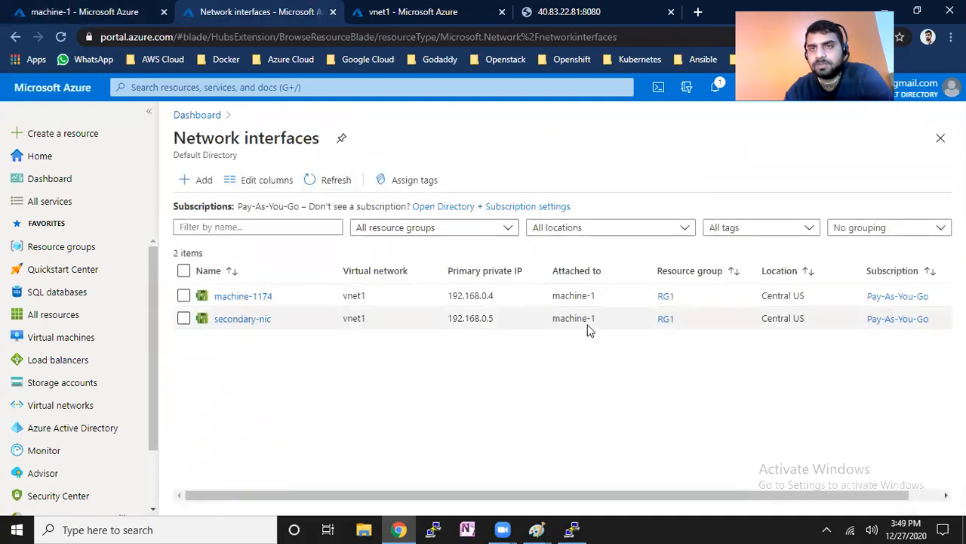
Examine secondary-nic's details and private IP address on machine-1's Networking page.
{"action": "left_click", "coordinate": [113, 11]}
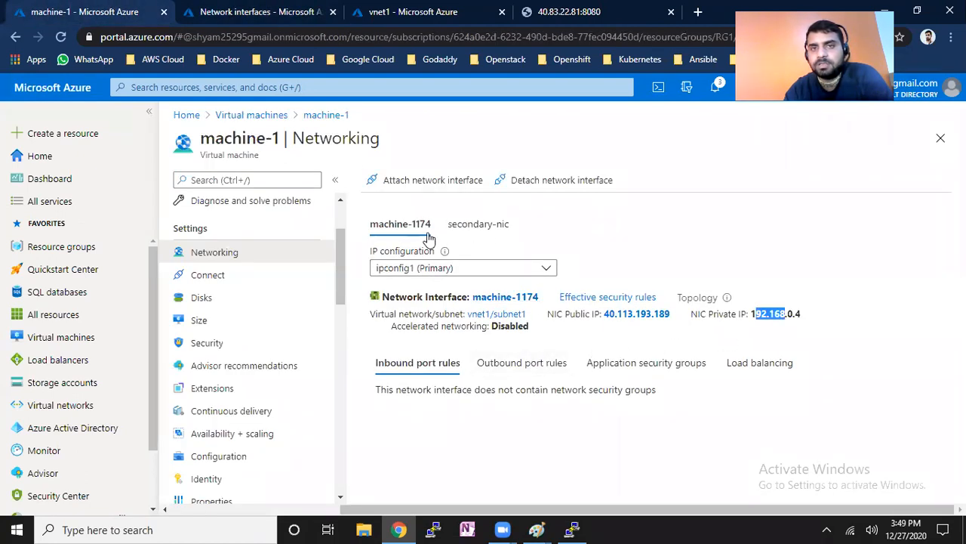
{"action": "left_click", "coordinate": [463, 228]}
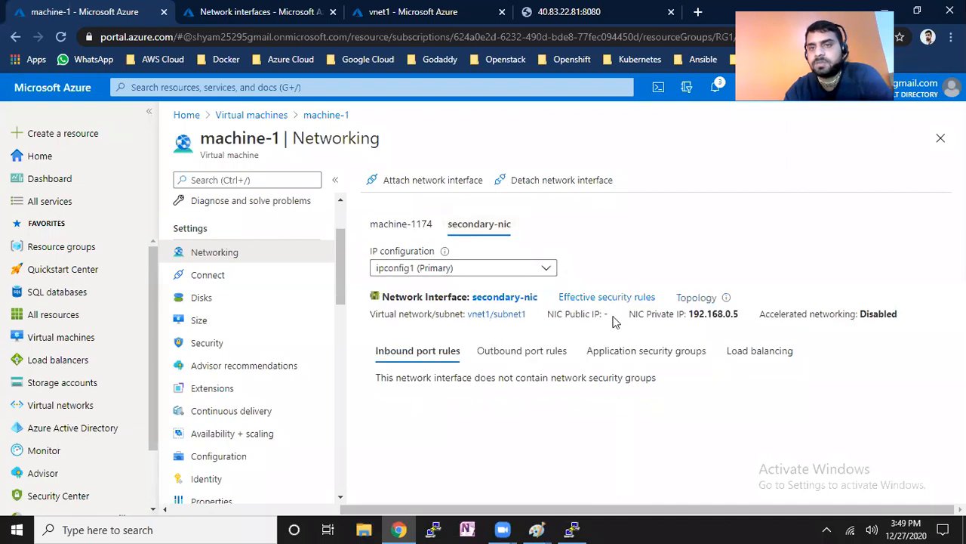
{"action": "left_click_drag", "start_coordinate": [690, 318], "coordinate": [736, 318]}
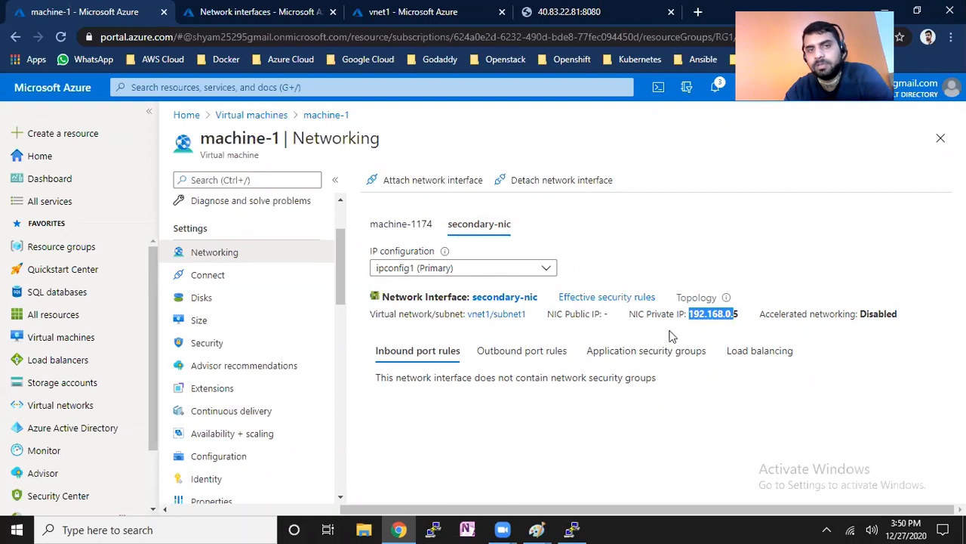
Start machine-1 from its overview page and refresh its status.
{"action": "left_click_drag", "start_coordinate": [342, 282], "coordinate": [340, 220]}
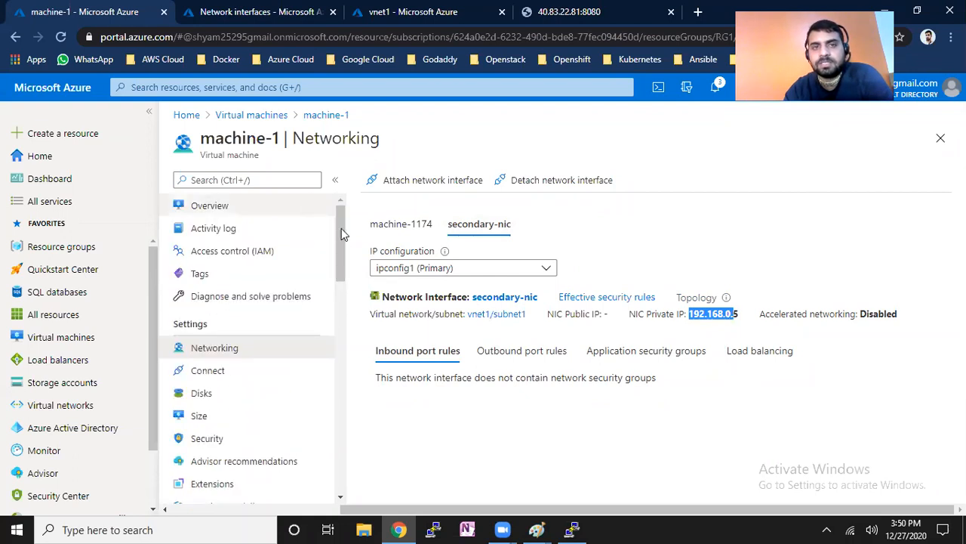
{"action": "left_click", "coordinate": [271, 212]}
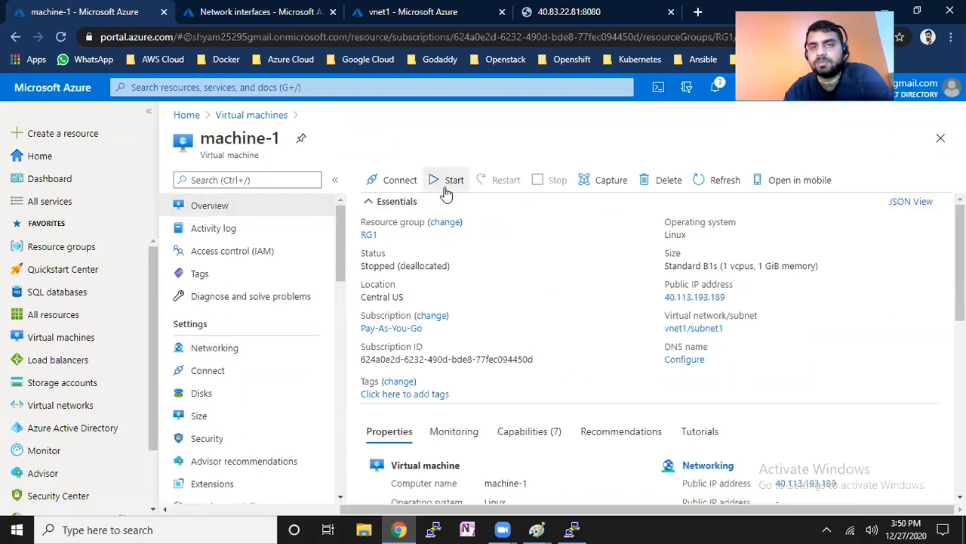
{"action": "left_click", "coordinate": [446, 187]}
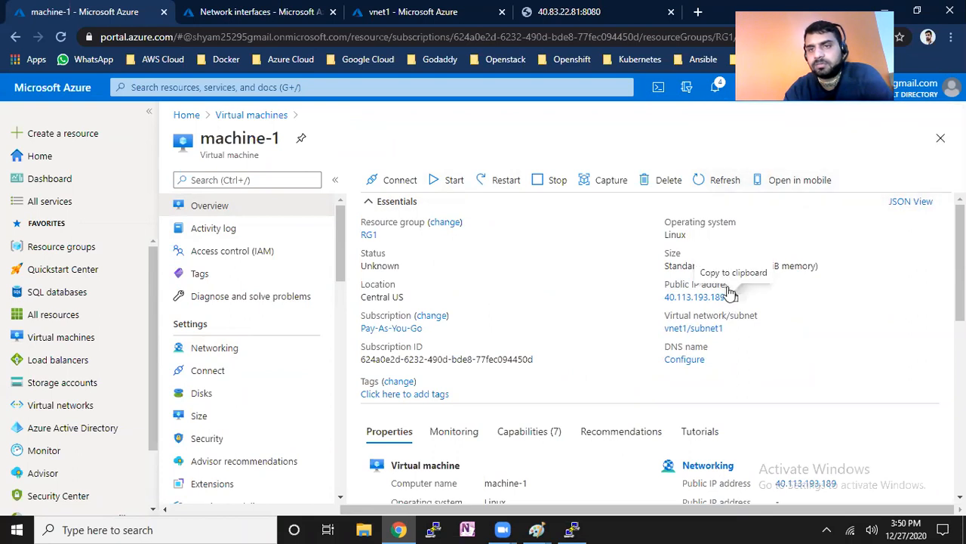
{"action": "left_click", "coordinate": [702, 181]}
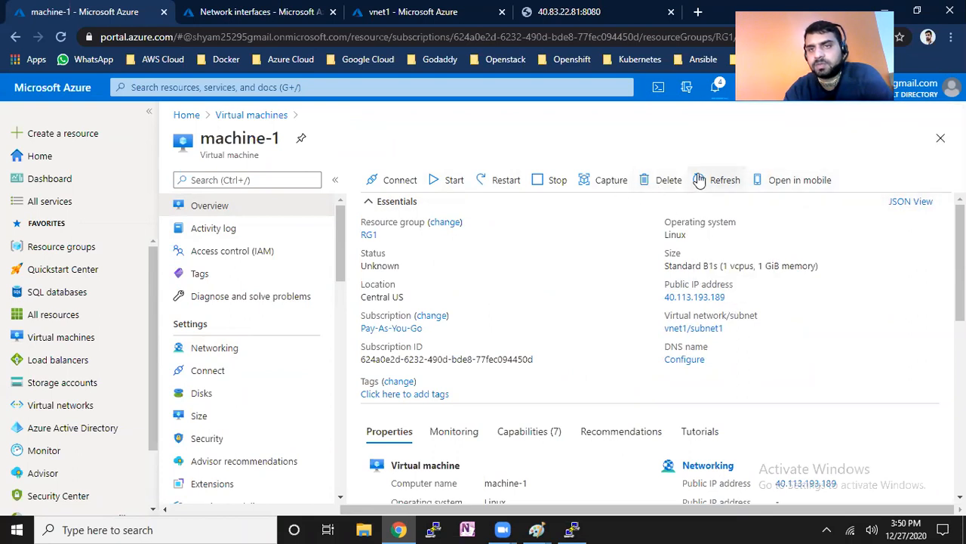
Copy machine-1's public IP address and ping 40.113.193.189 from the Windows Run dialog.
{"action": "left_click", "coordinate": [733, 297]}
{"action": "key", "text": "super+r"}
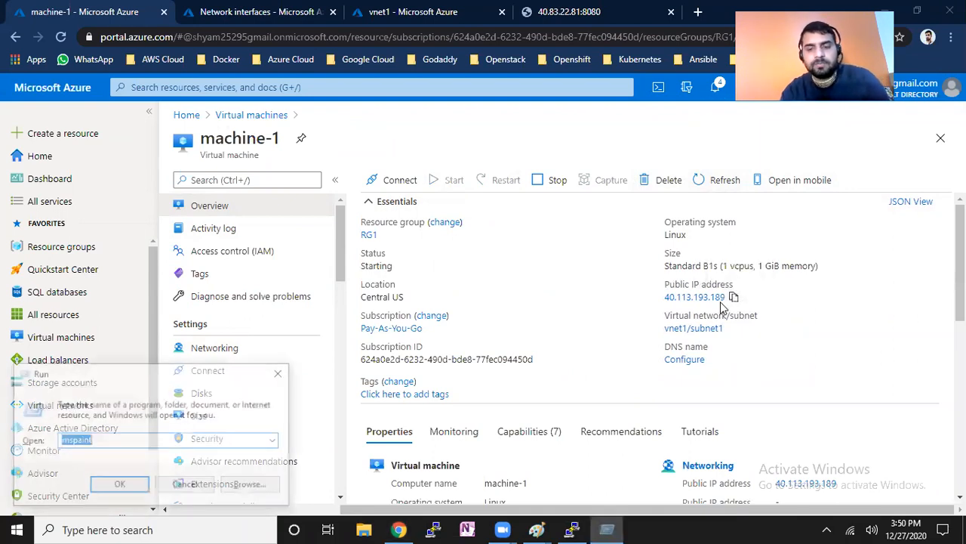
{"action": "type", "text": "ping"}
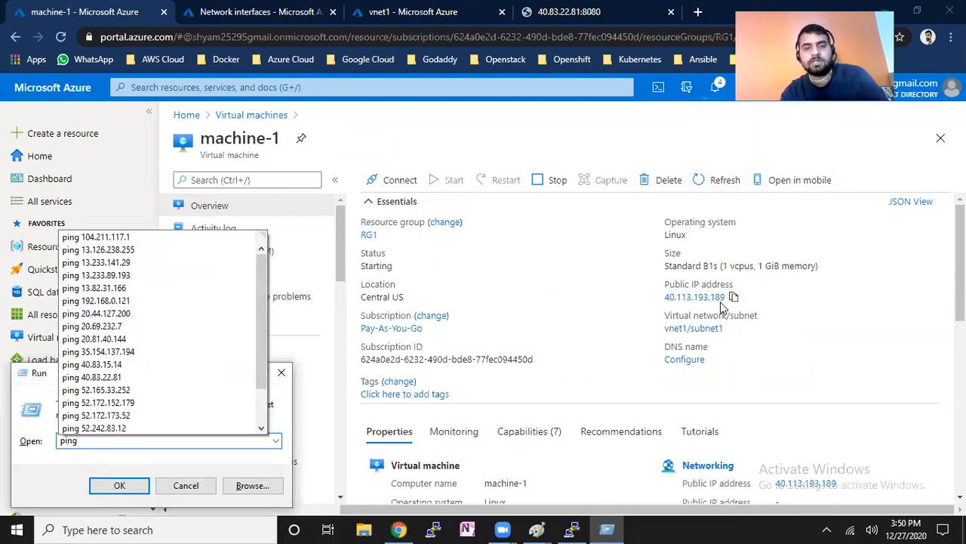
{"action": "key", "text": "ctrl+v"}
{"action": "key", "text": "Return"}
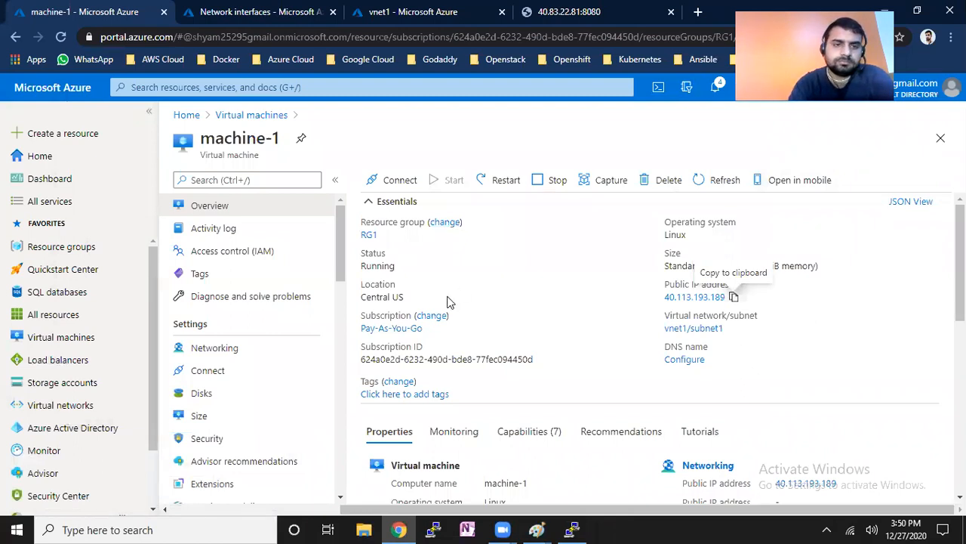
Ping 40.113.193.189 again until machine-1 replies, and close the ping window.
{"action": "key", "text": "super+r"}
{"action": "key", "text": "End"}
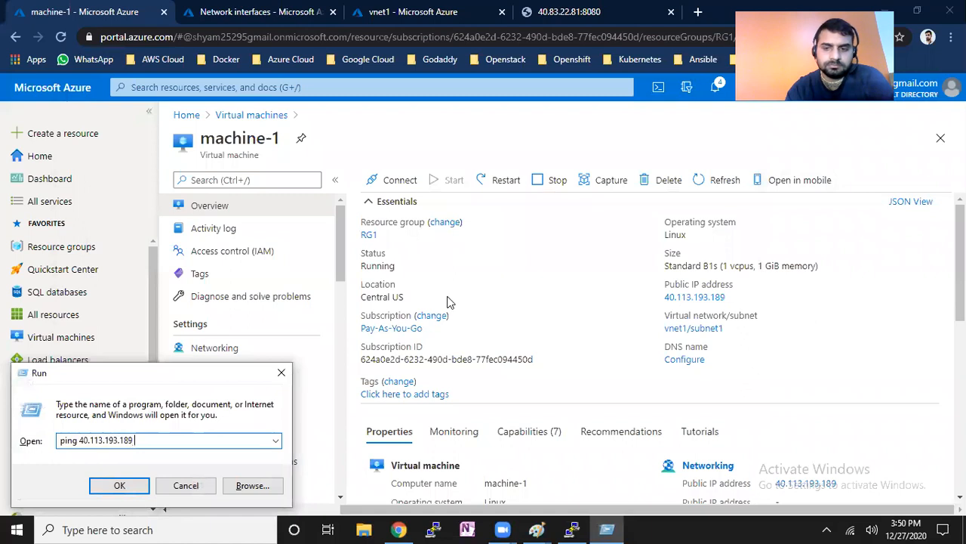
{"action": "key", "text": "Return"}
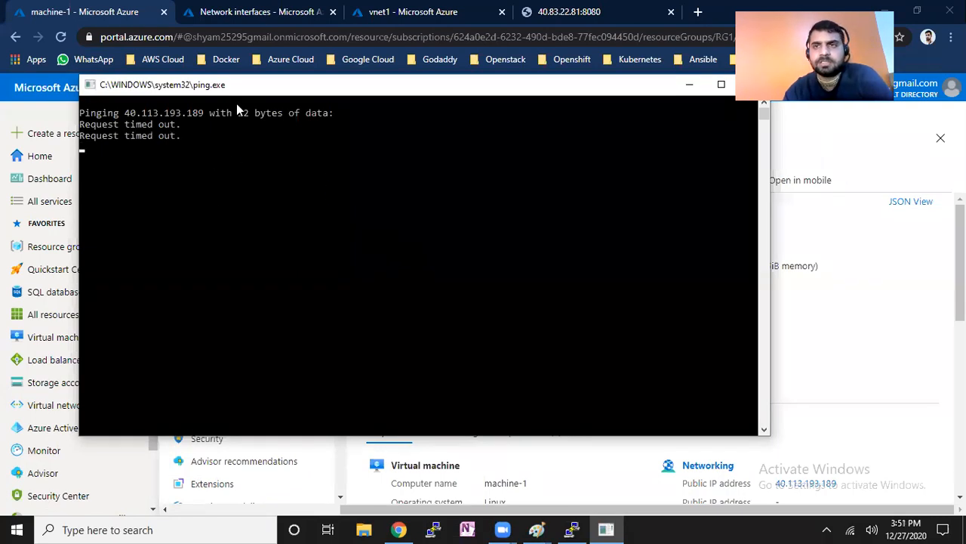
{"action": "left_click_drag", "start_coordinate": [240, 87], "coordinate": [205, 117]}
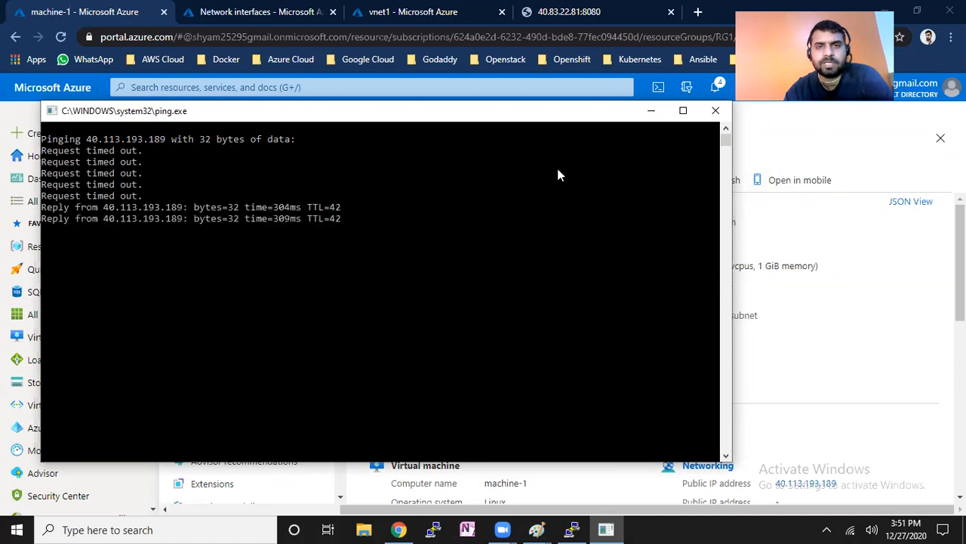
{"action": "left_click", "coordinate": [716, 111]}
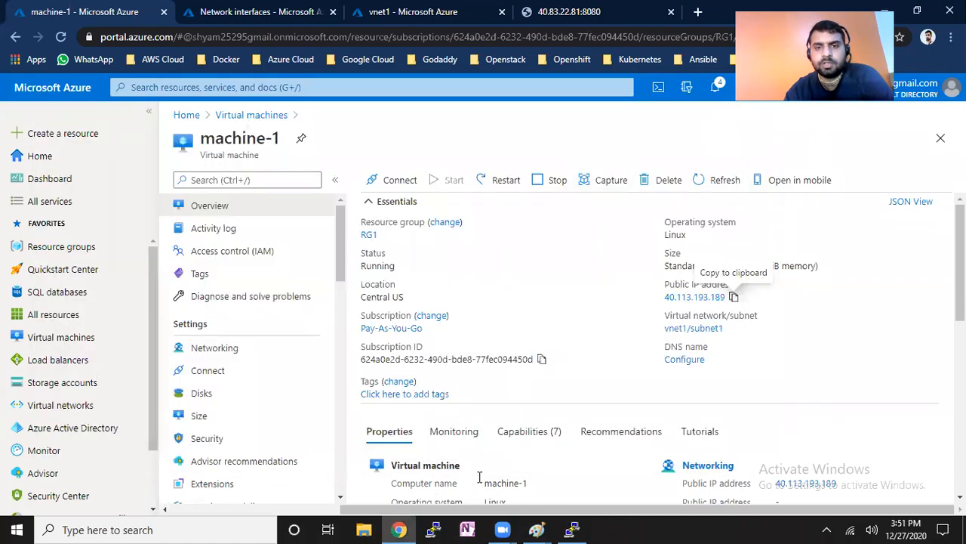
Switch to PuTTY, restart the machine-1 session and log in as azureuser with the account password.
{"action": "left_click", "coordinate": [573, 529]}
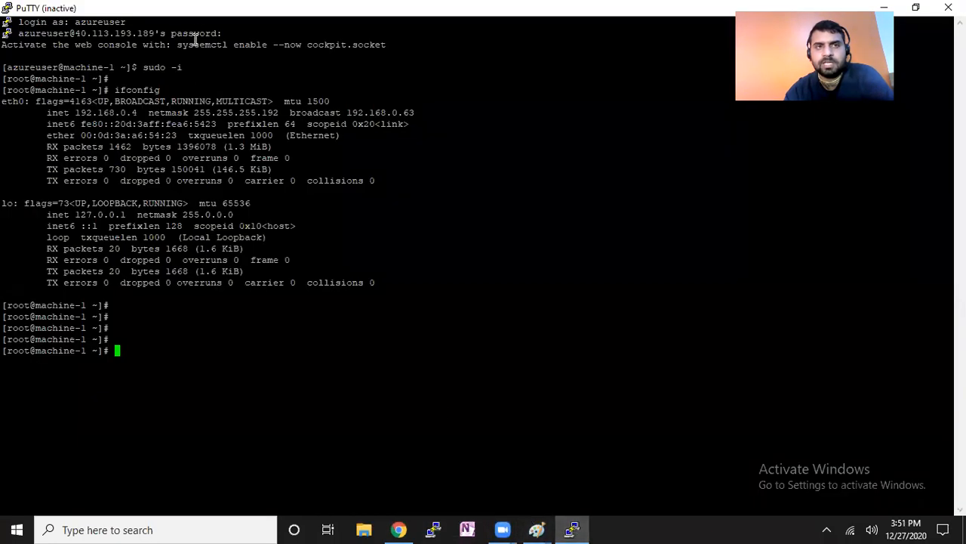
{"action": "right_click", "coordinate": [204, 10]}
{"action": "left_click", "coordinate": [259, 156]}
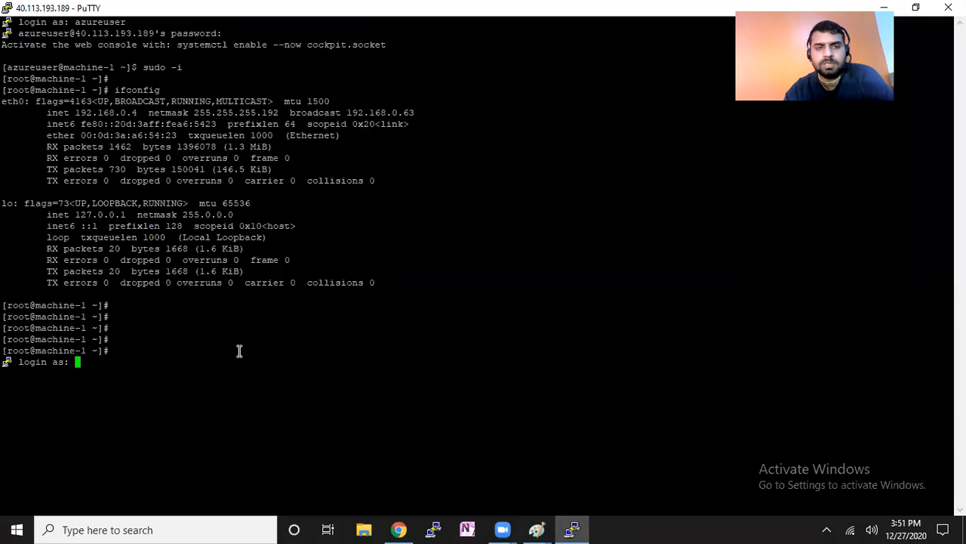
{"action": "type", "text": "azureuser"}
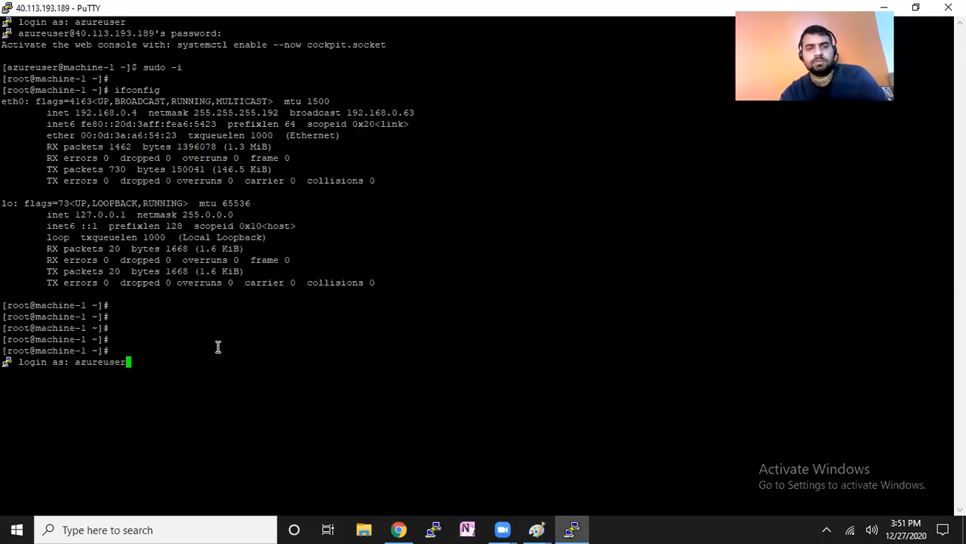
{"action": "key", "text": "Return"}
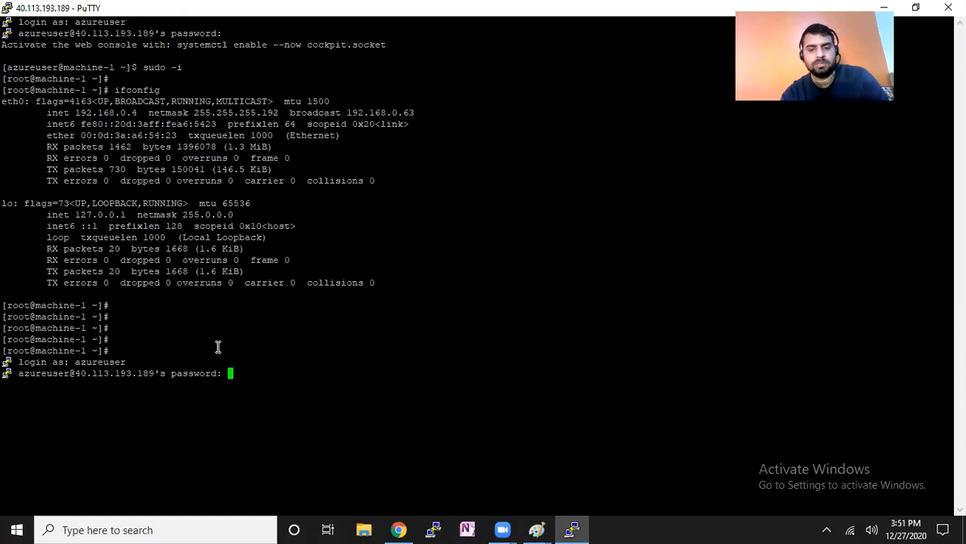
{"action": "key", "text": "Return"}
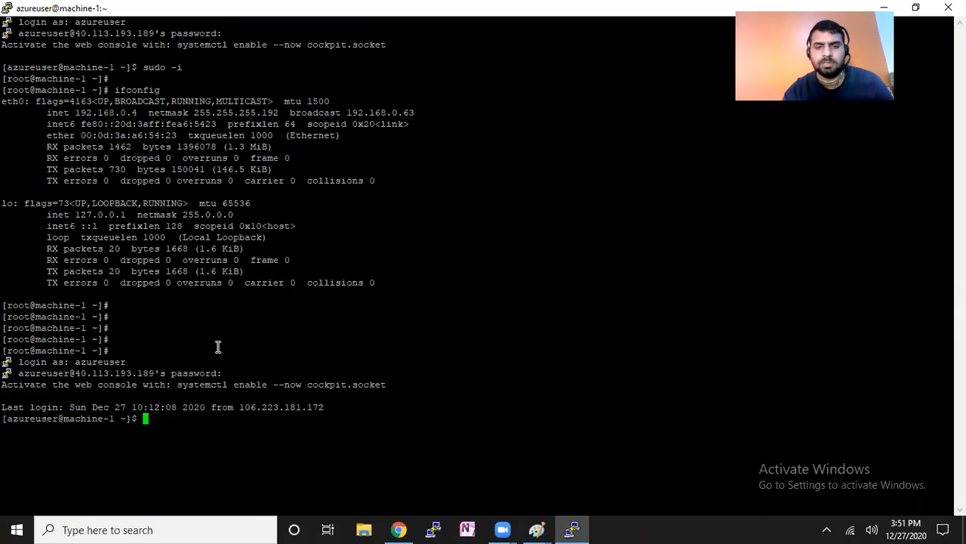
In a cleared terminal, switch to a root shell with sudo -i and list the network interfaces with ifconfig.
{"action": "key", "text": "ctrl+l"}
{"action": "key", "text": "Return"}
{"action": "key", "text": "Return"}
{"action": "type", "text": "sudo -i"}
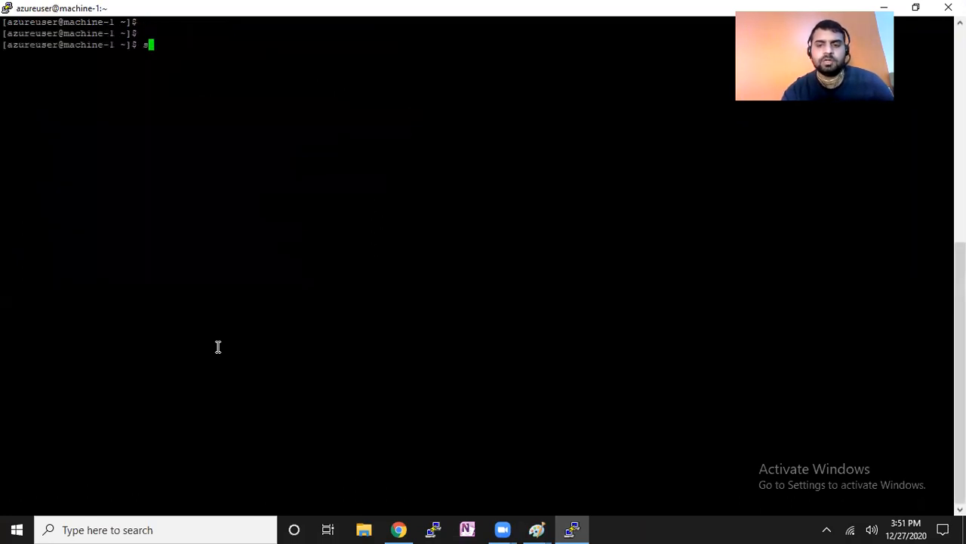
{"action": "key", "text": "Return"}
{"action": "key", "text": "Return"}
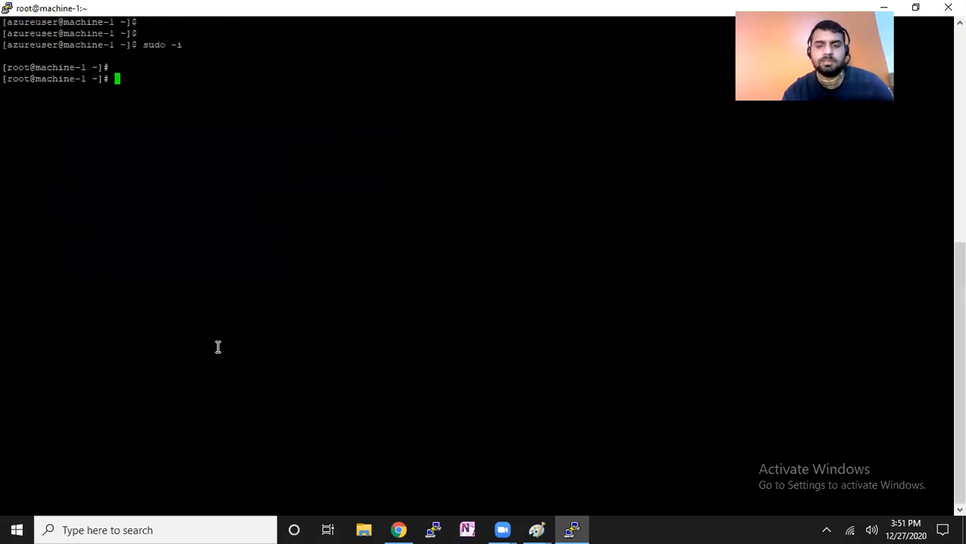
{"action": "type", "text": "ifconfig"}
{"action": "key", "text": "Return"}
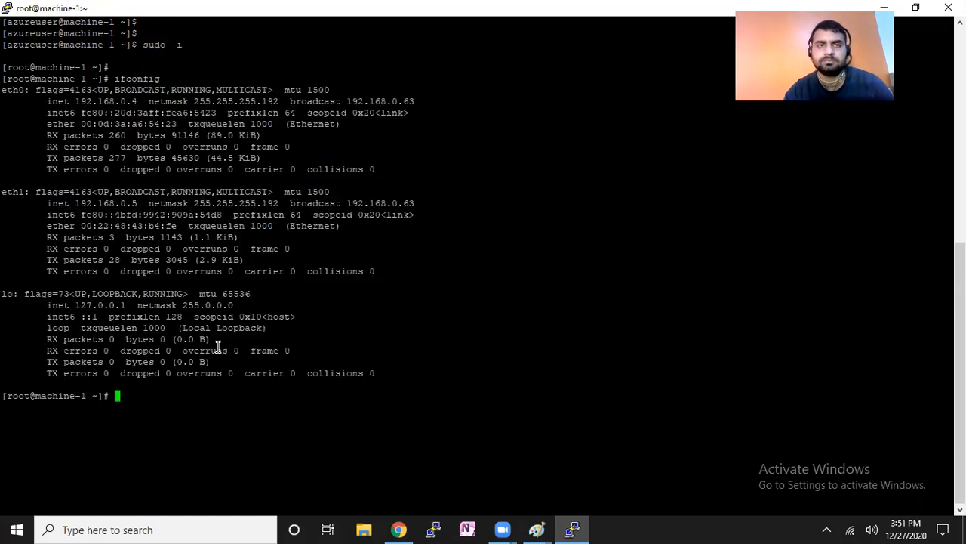
Review the eth0 and eth1 entries in the ifconfig output, and open machine-1's Networking page in the Azure portal in Chrome.
{"action": "left_click_drag", "start_coordinate": [3, 90], "coordinate": [151, 146]}
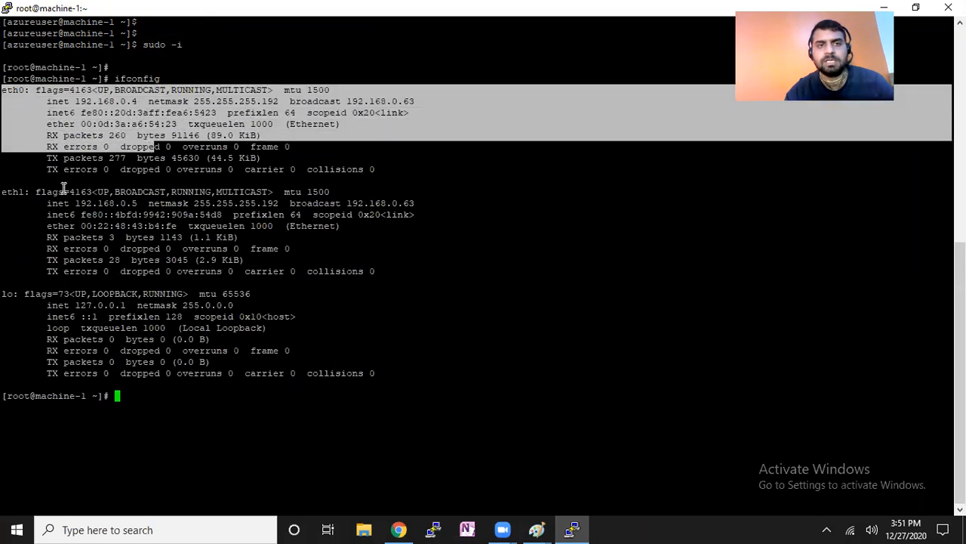
{"action": "left_click_drag", "start_coordinate": [3, 190], "coordinate": [271, 260]}
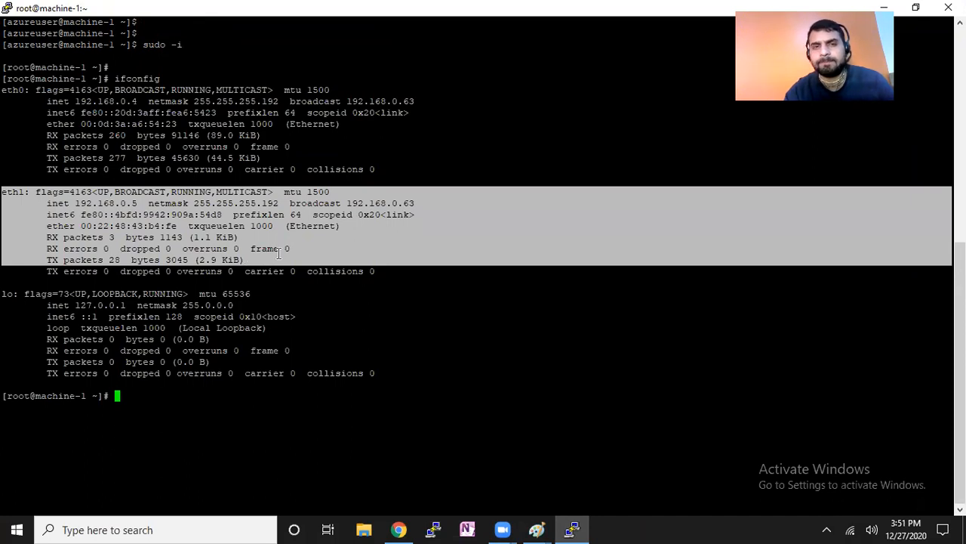
{"action": "left_click", "coordinate": [322, 343]}
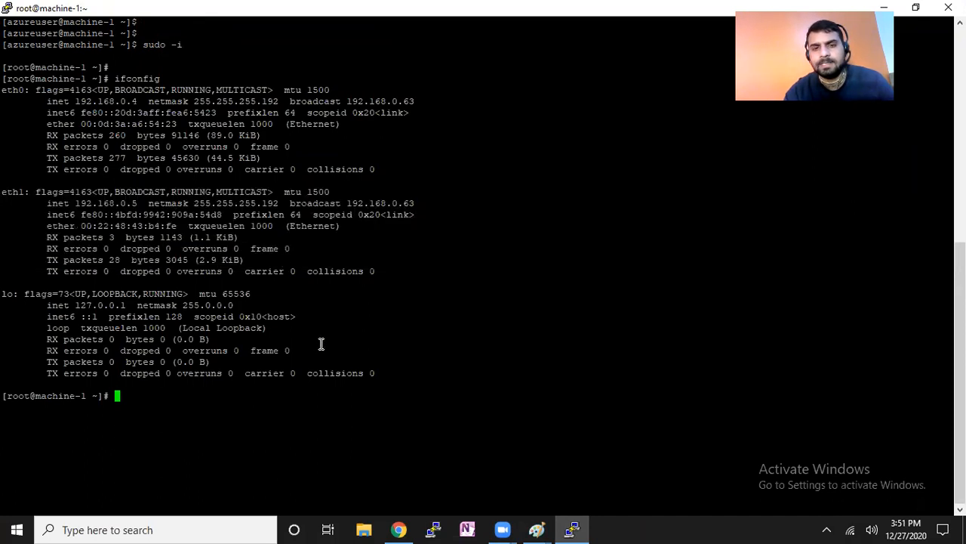
{"action": "left_click", "coordinate": [404, 528]}
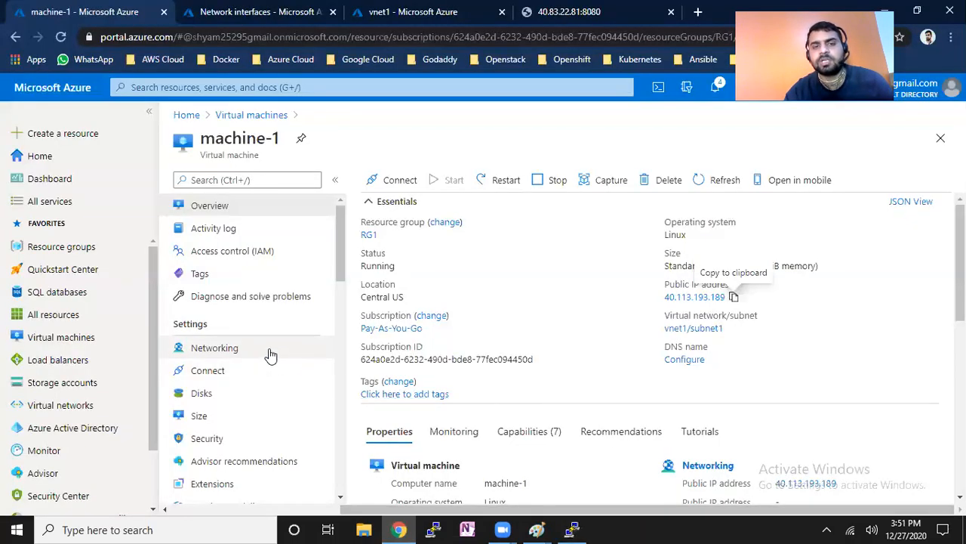
{"action": "left_click", "coordinate": [270, 353]}
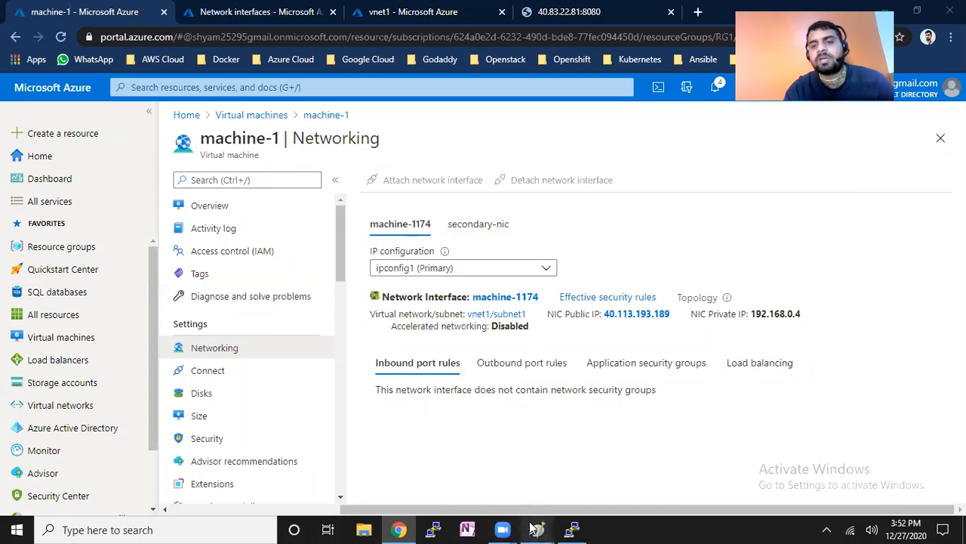
Switch to Paint and add a text box about 415 × 162 px beside subnet2, containing the line "1. multiple NIC".
{"action": "mouse_move", "coordinate": [536, 529]}
{"action": "left_click", "coordinate": [552, 457]}
{"action": "left_click_drag", "start_coordinate": [553, 160], "coordinate": [850, 278]}
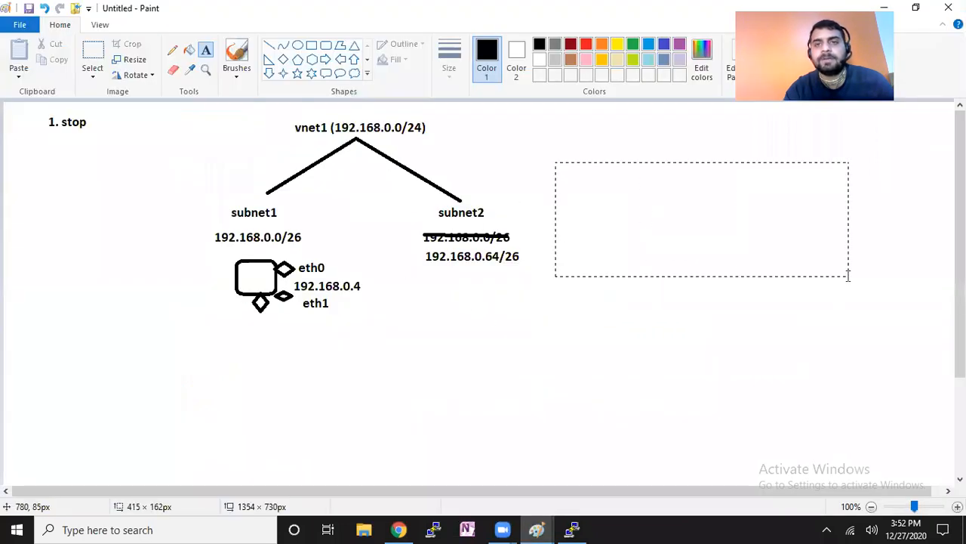
{"action": "type", "text": "1."}
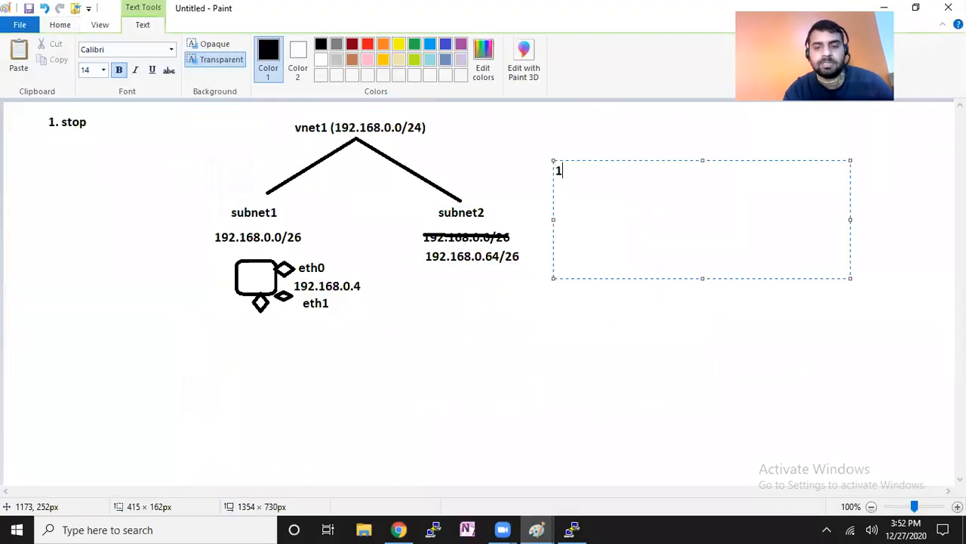
{"action": "type", "text": " mul"}
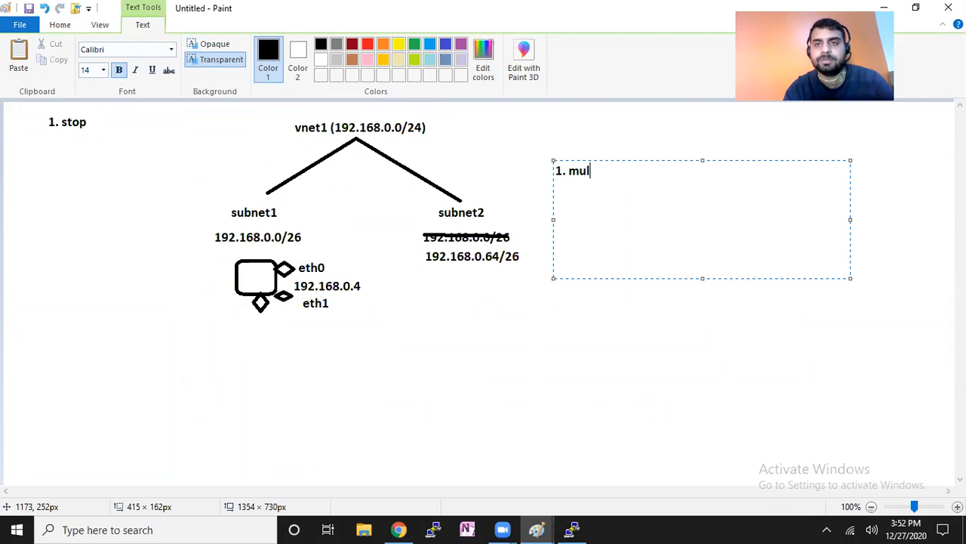
{"action": "type", "text": "tiple NIC"}
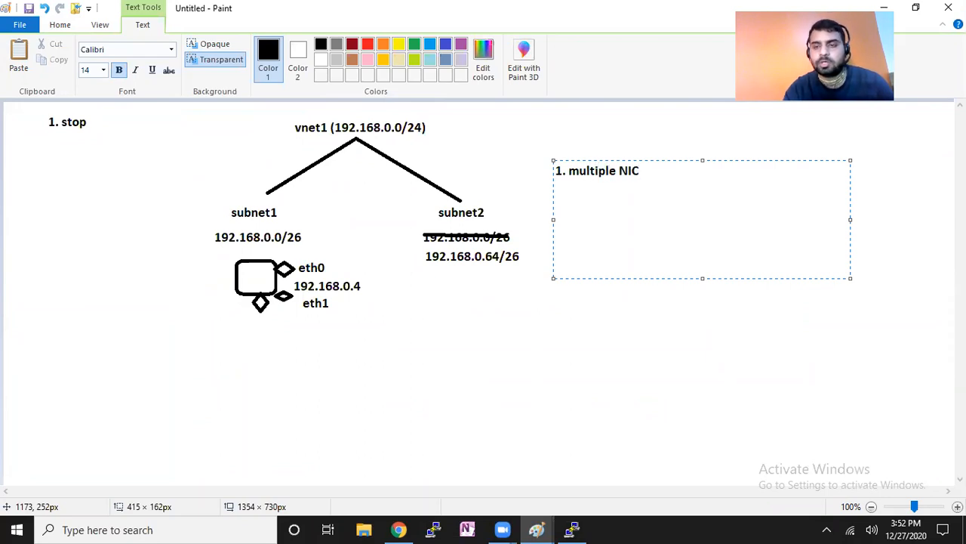
Add a second line to the note in the text box, reading "2. on single NIC, we required multi".
{"action": "key", "text": "Return"}
{"action": "type", "text": "2. "}
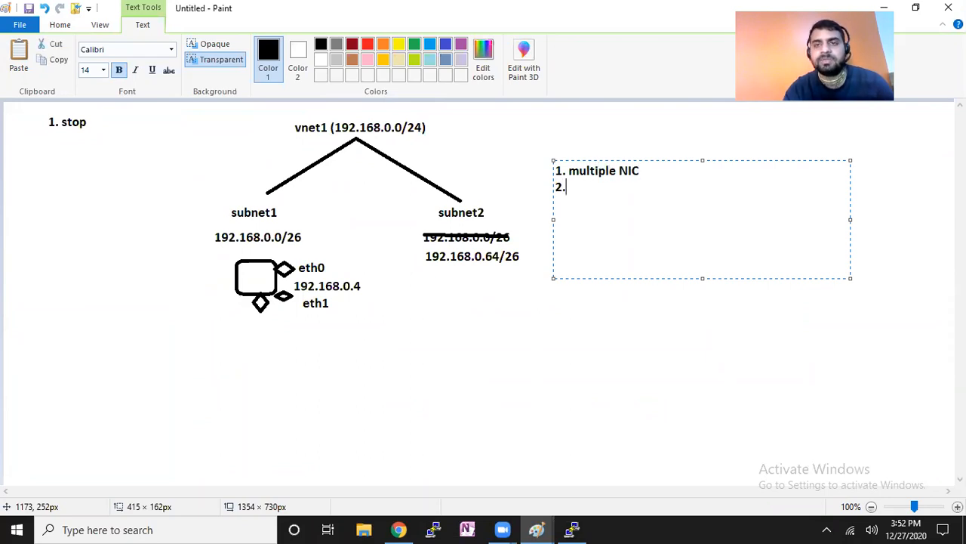
{"action": "type", "text": "on siingl"}
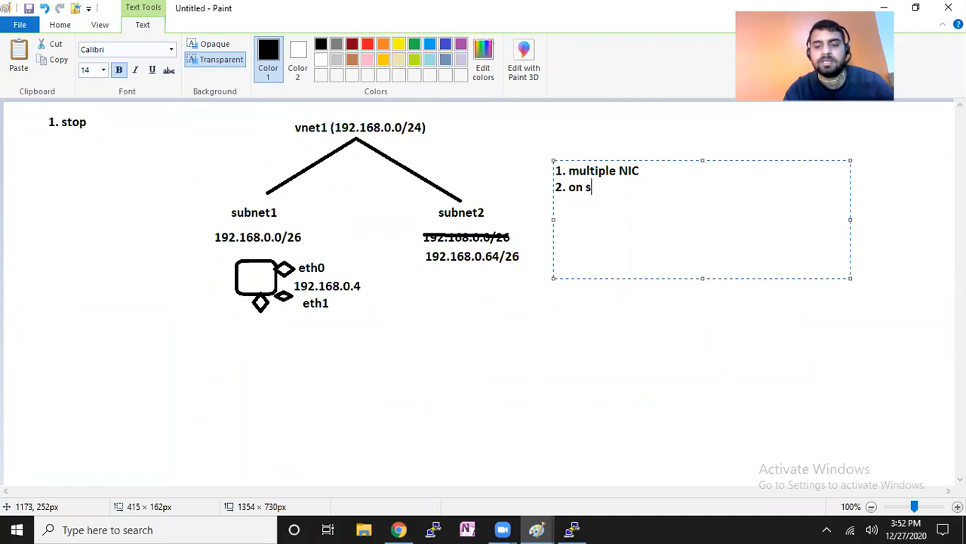
{"action": "key", "text": "BackSpace"}
{"action": "key", "text": "BackSpace"}
{"action": "key", "text": "BackSpace"}
{"action": "key", "text": "BackSpace"}
{"action": "type", "text": "ngle NIC"}
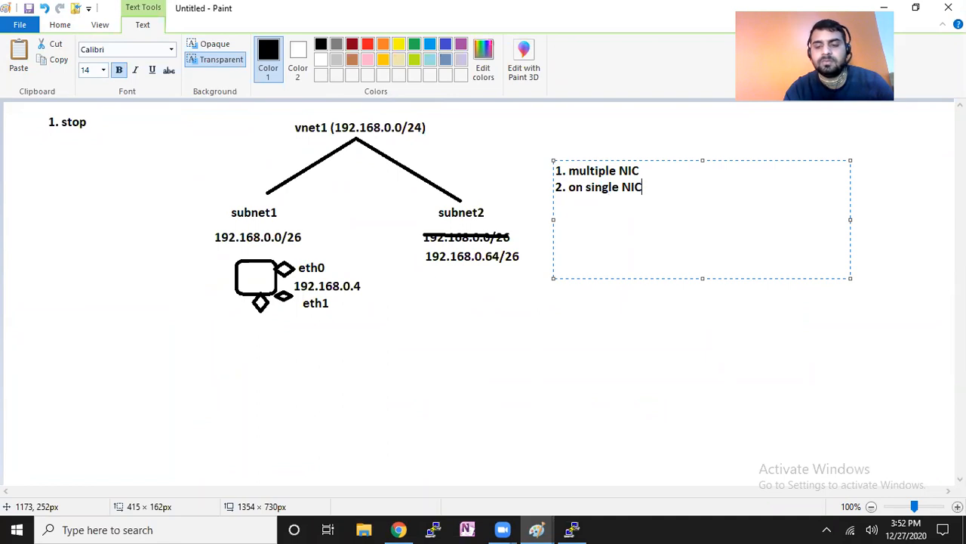
{"action": "type", "text": ", we re"}
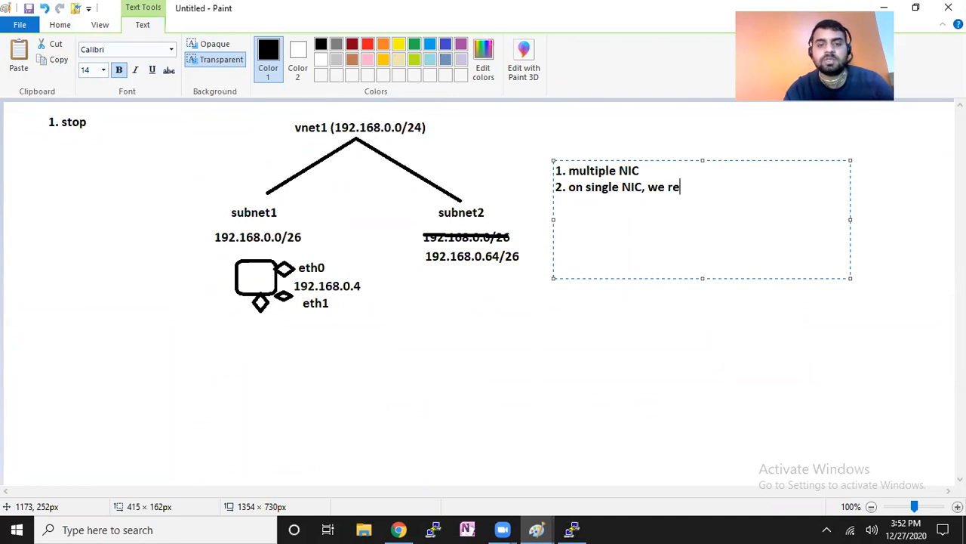
{"action": "type", "text": "quired "}
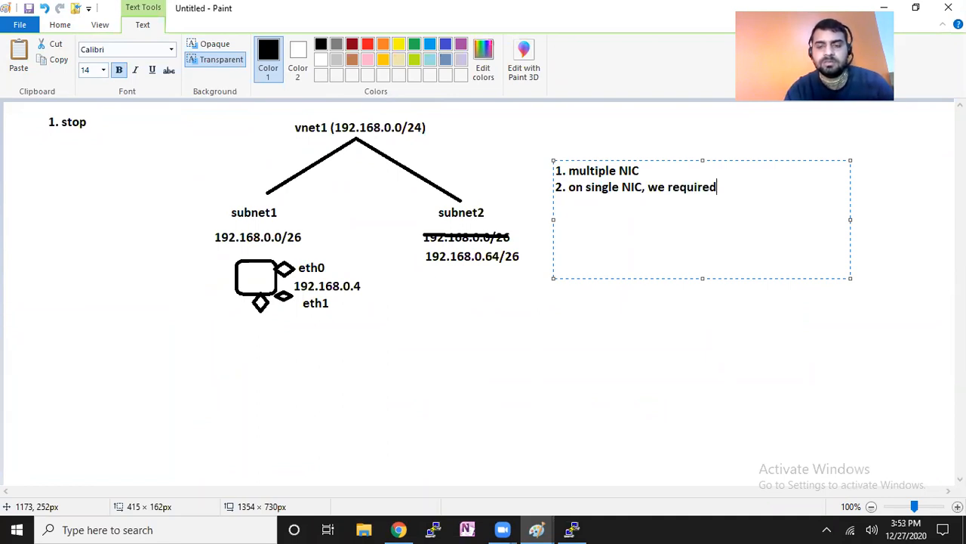
{"action": "type", "text": "multi pl"}
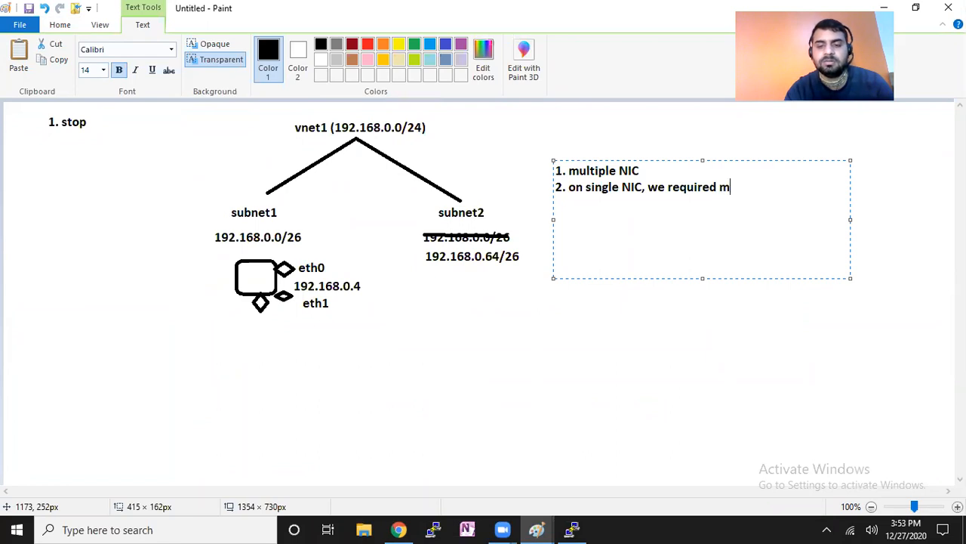
{"action": "key", "text": "BackSpace"}
{"action": "key", "text": "BackSpace"}
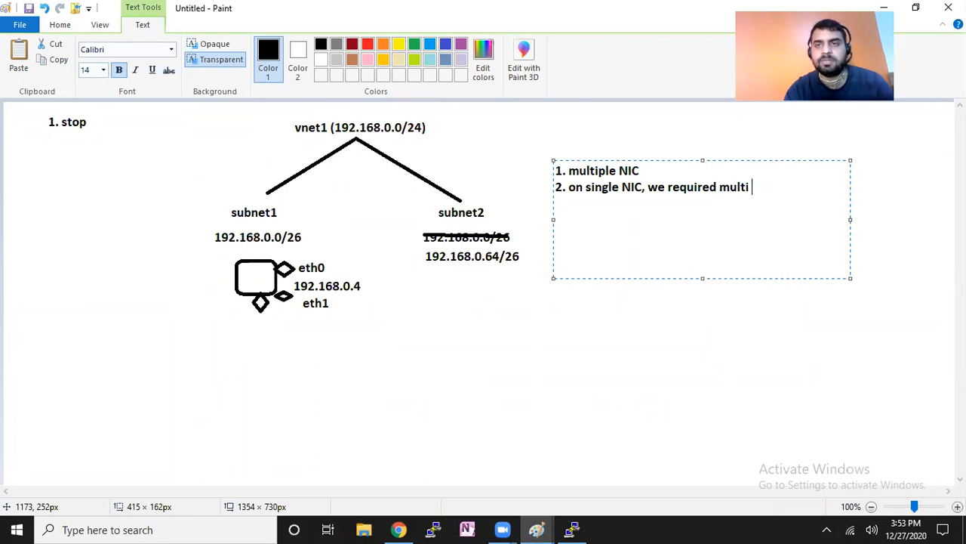